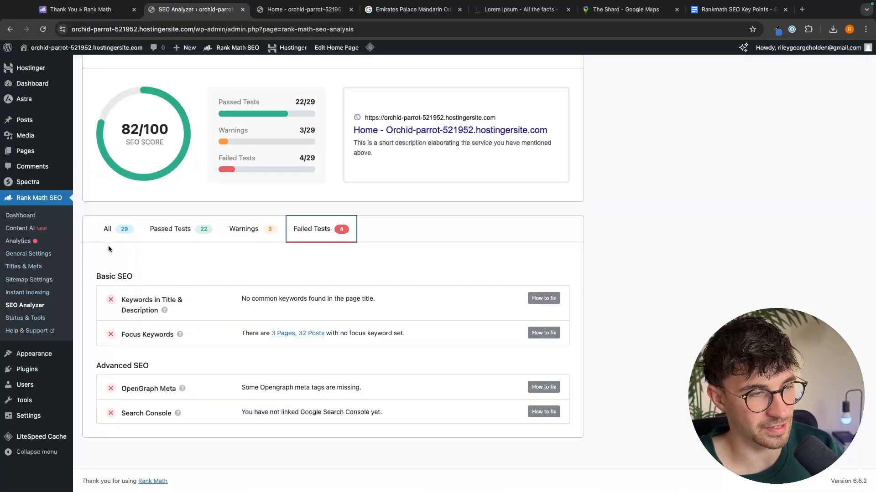
- Show the passed tests in the SEO analysis results and scroll through them
left_click(170, 228)
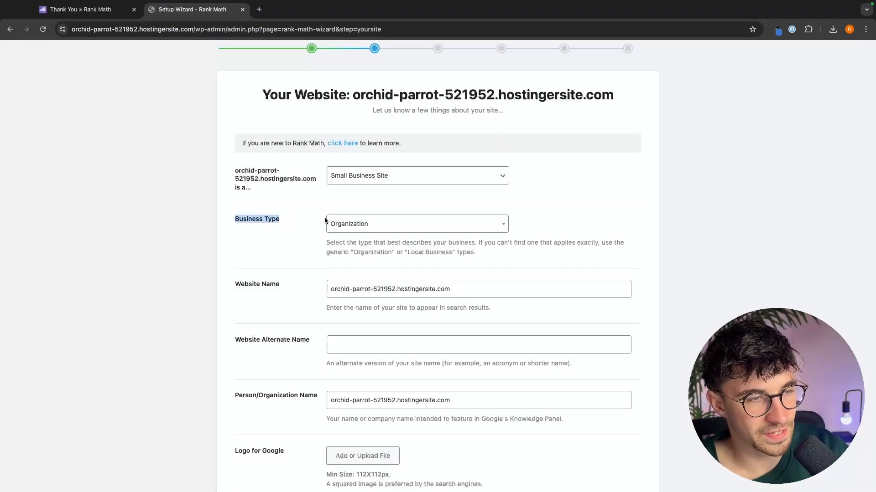
left_click(375, 230)
scroll(373, 291, "down", 12)
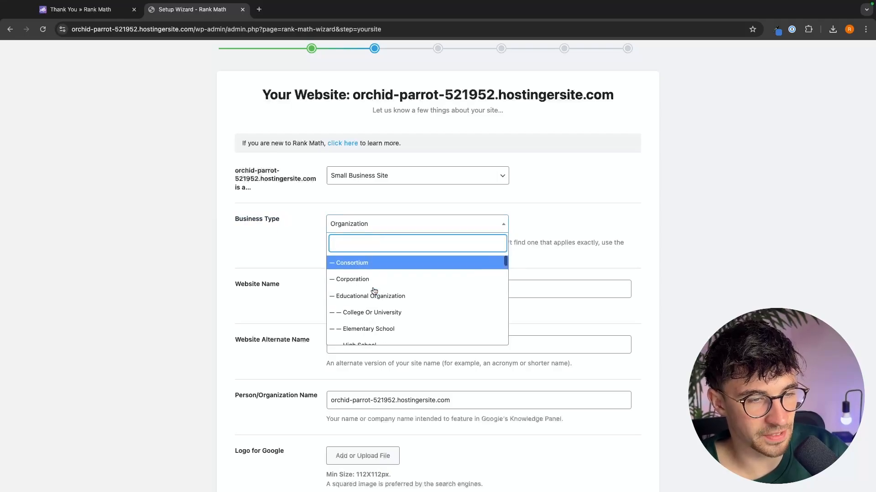
- Enter dental as the home page's focus keyword
scroll(373, 291, "down", 10)
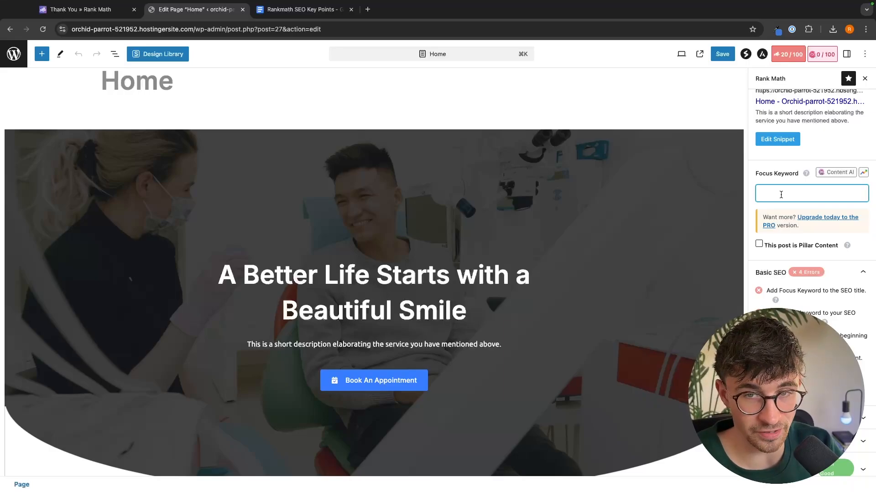
type("dental")
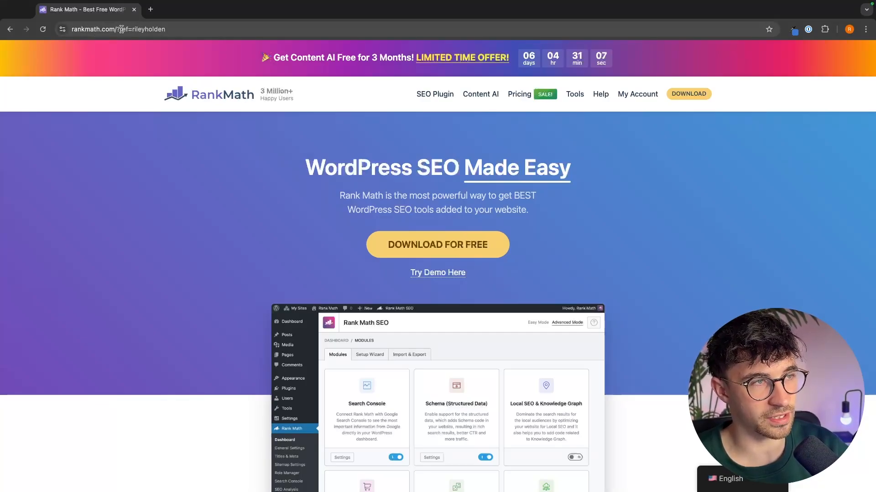
- Open the Rank Math pricing offer page from the homepage's download link
left_click_drag(121, 29, 170, 32)
left_click(170, 32)
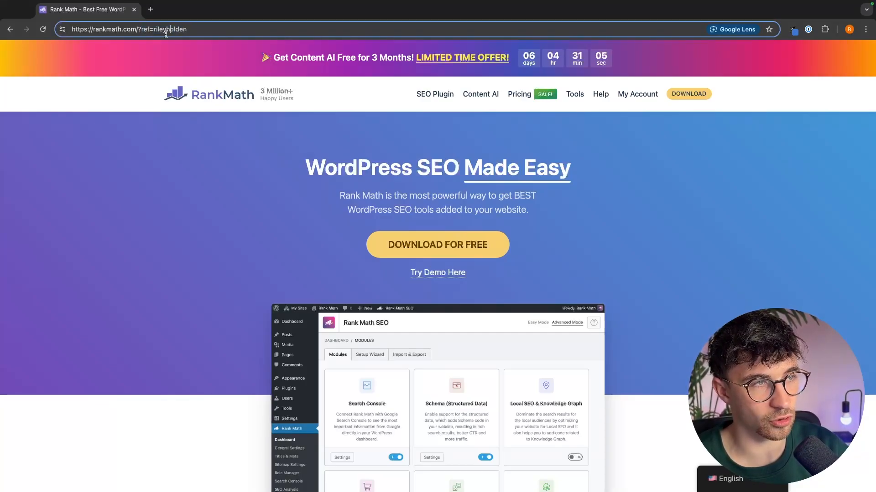
left_click(182, 166)
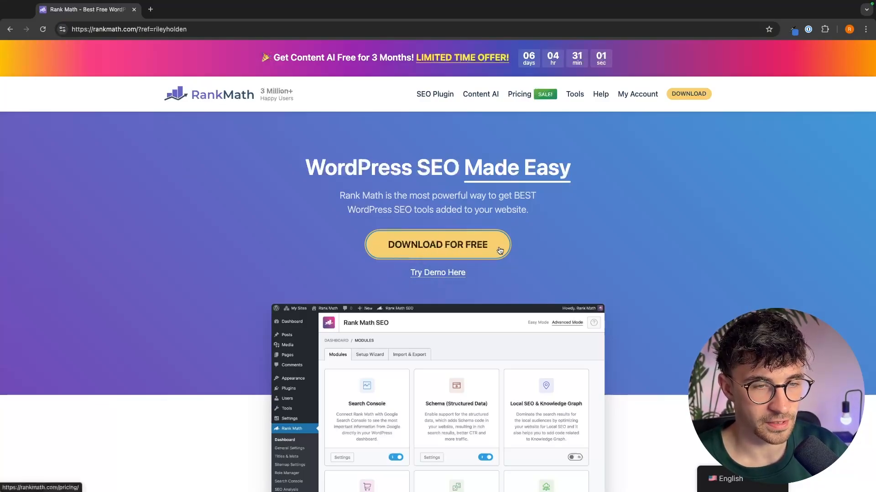
left_click(444, 243)
scroll(115, 325, "down", 2)
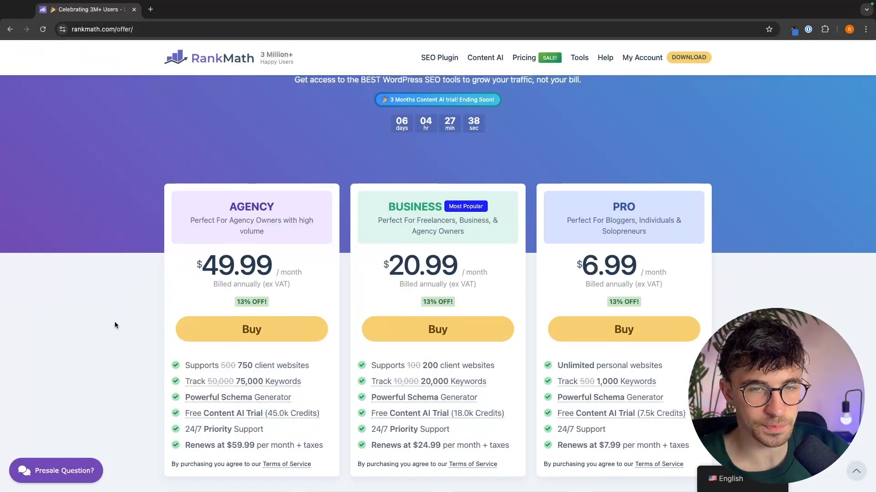
- Review the pricing plans and the Free versus Premium feature comparison table
scroll(621, 245, "down", 1)
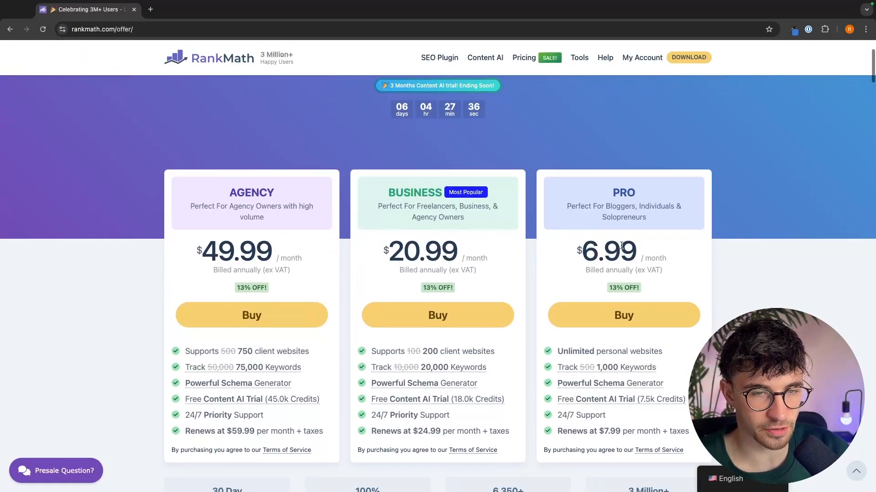
scroll(575, 228, "down", 1)
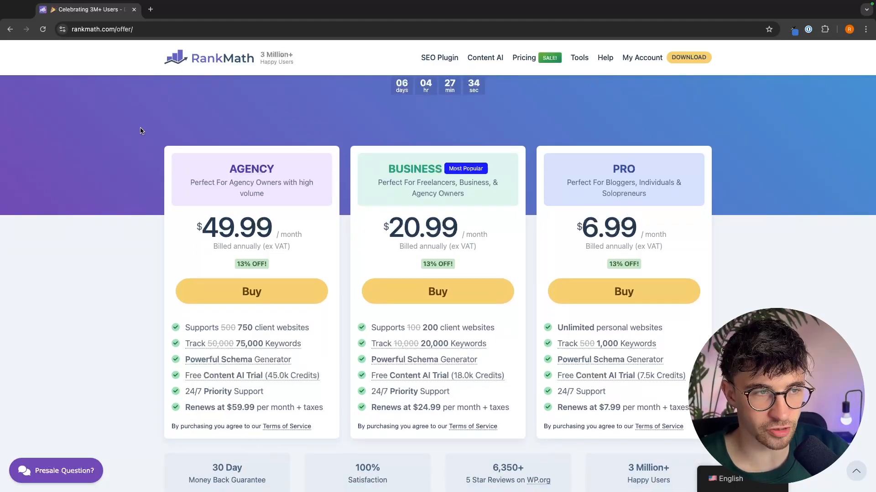
left_click_drag(240, 170, 656, 225)
scroll(712, 234, "down", 20)
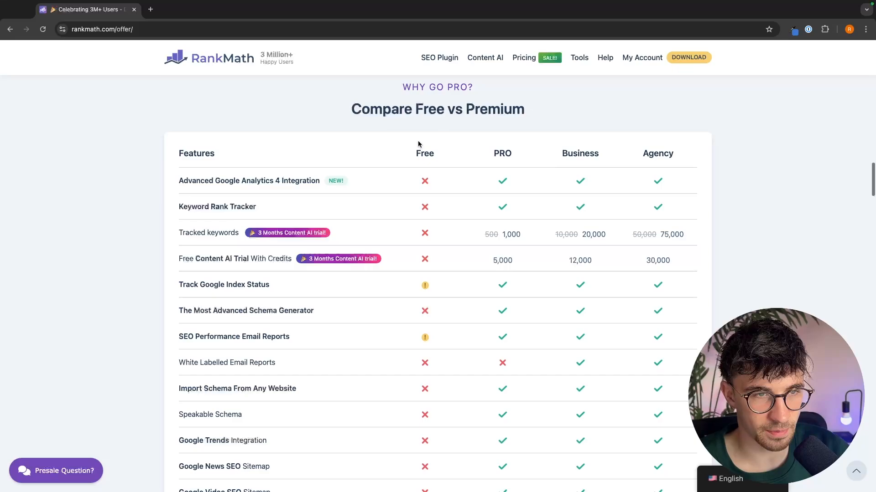
scroll(439, 169, "down", 20)
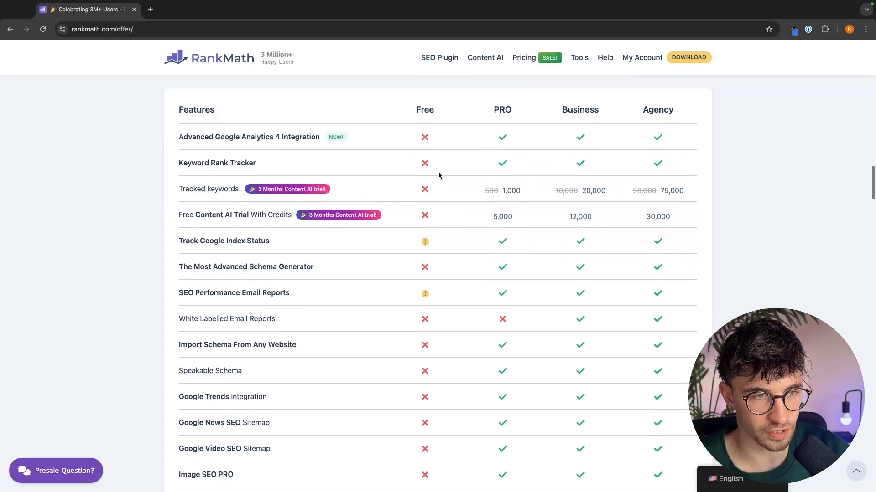
scroll(438, 176, "down", 5)
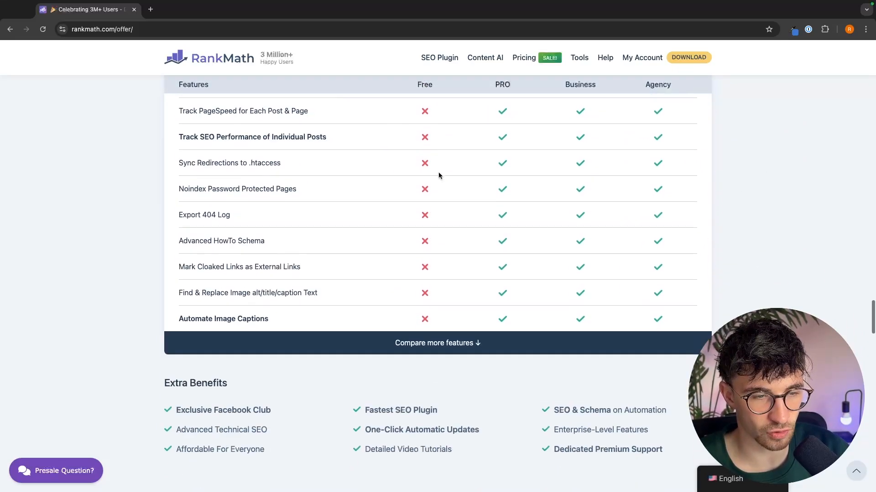
scroll(429, 253, "up", 10)
scroll(426, 253, "up", 20)
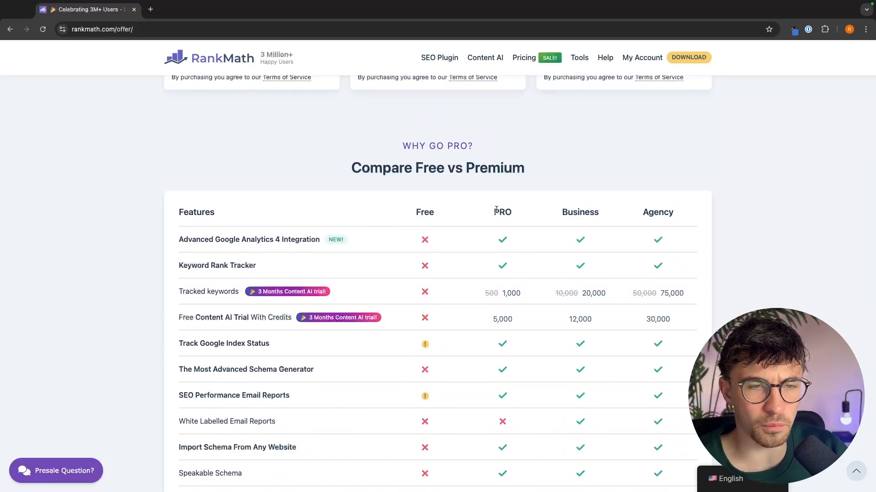
left_click(475, 232)
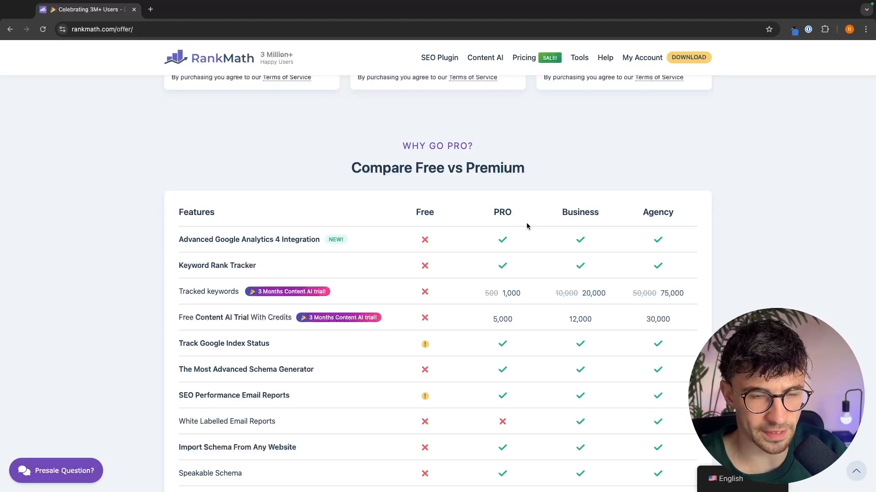
scroll(528, 214, "down", 2)
scroll(523, 424, "down", 8)
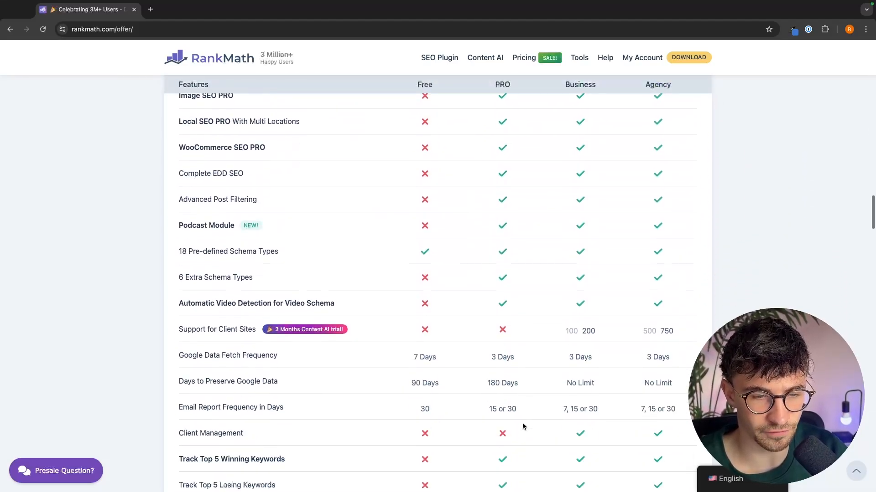
scroll(522, 426, "down", 8)
scroll(522, 426, "up", 10)
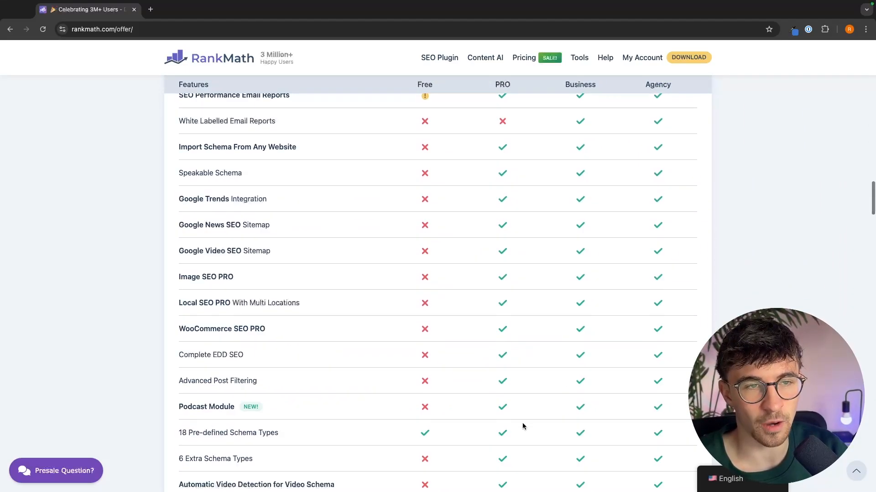
scroll(522, 426, "up", 6)
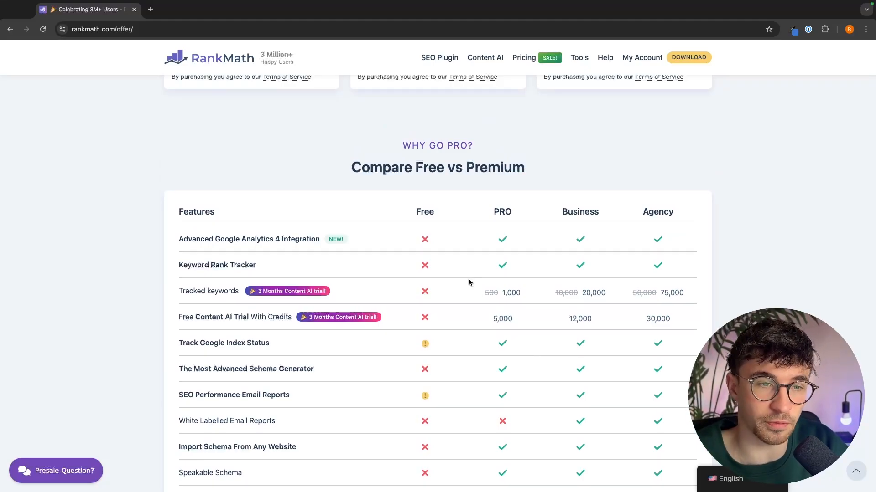
- Highlight the PRO plan's $6.99 monthly price on the pricing cards
left_click_drag(400, 221, 444, 221)
left_click(449, 220)
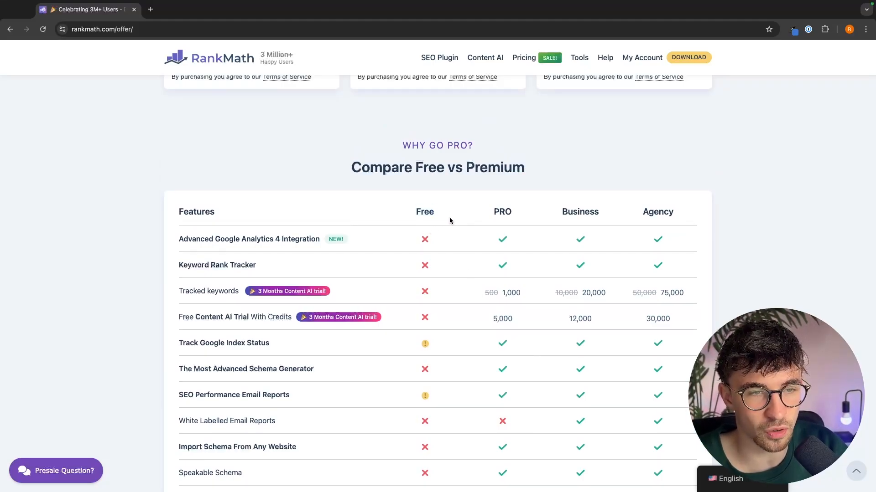
scroll(462, 220, "up", 8)
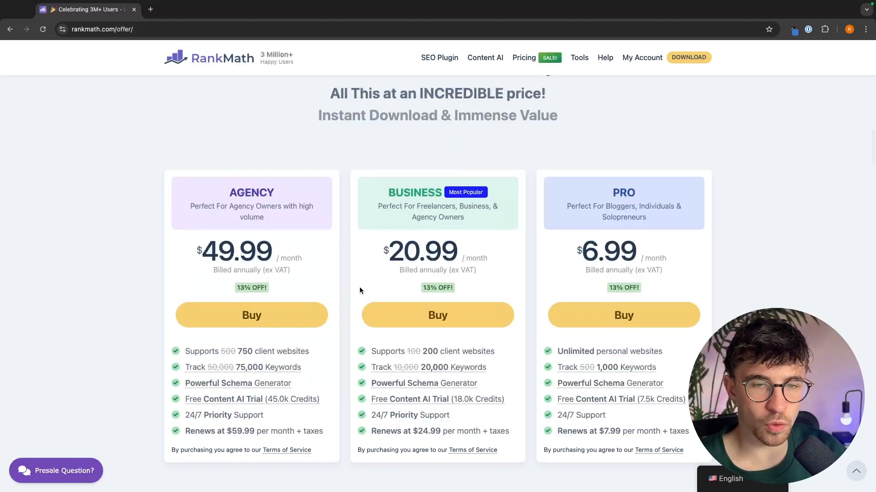
left_click_drag(576, 249, 712, 265)
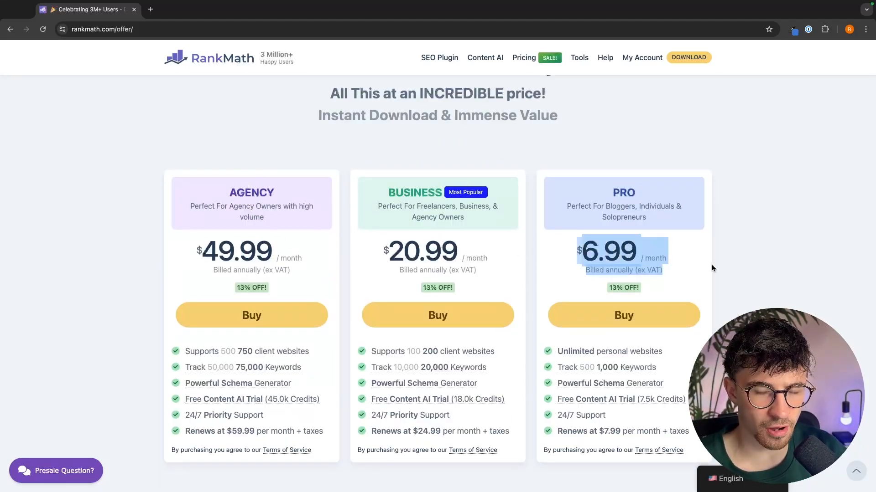
left_click(711, 264)
scroll(636, 263, "down", 1)
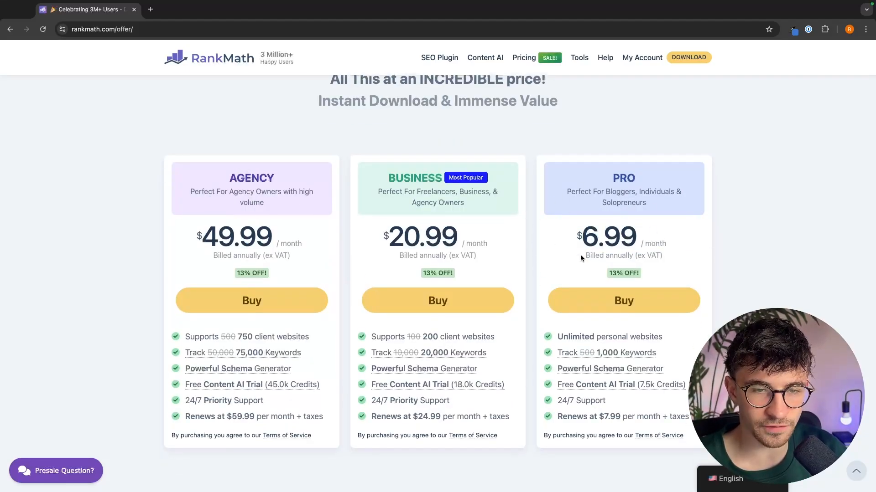
left_click_drag(580, 255, 691, 253)
left_click(691, 254)
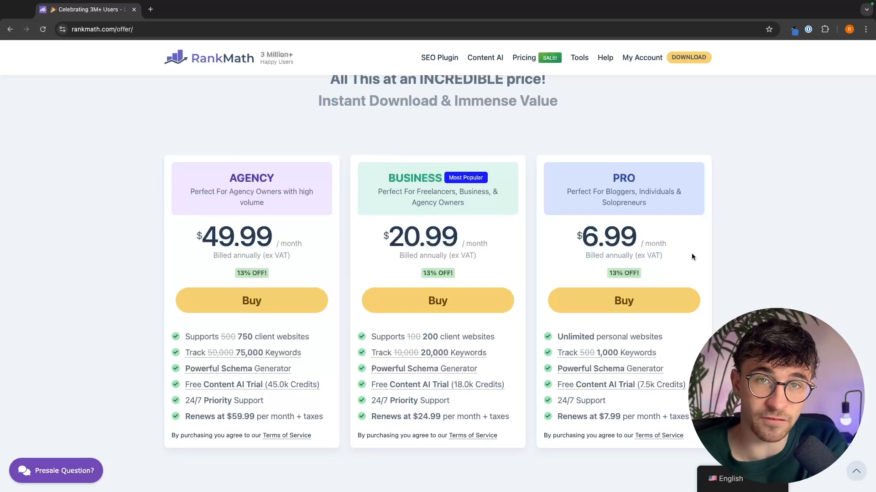
scroll(691, 253, "down", 1)
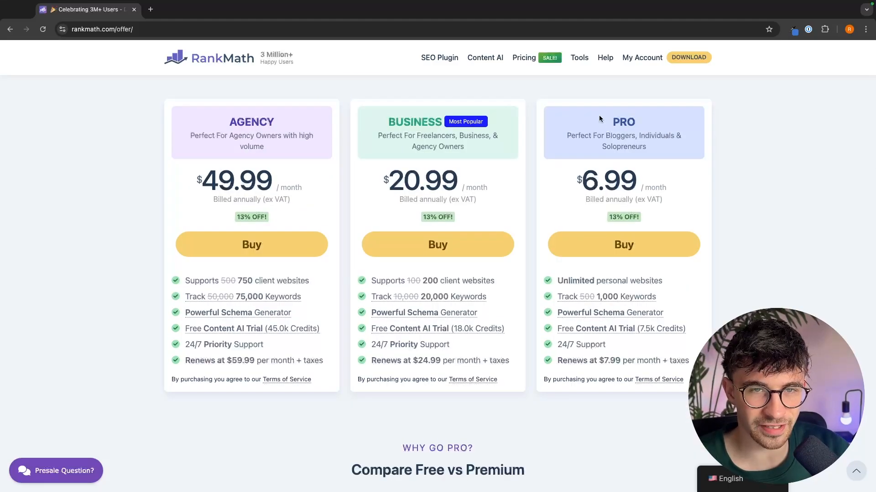
left_click_drag(598, 115, 663, 115)
left_click(663, 119)
left_click_drag(576, 178, 665, 182)
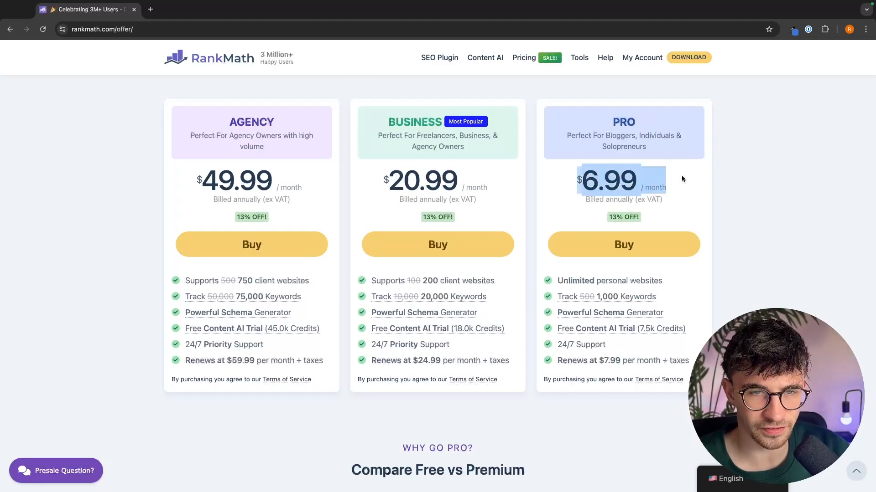
- Open the PRO plan's checkout form, close it, and highlight the PRO price again
left_click(621, 245)
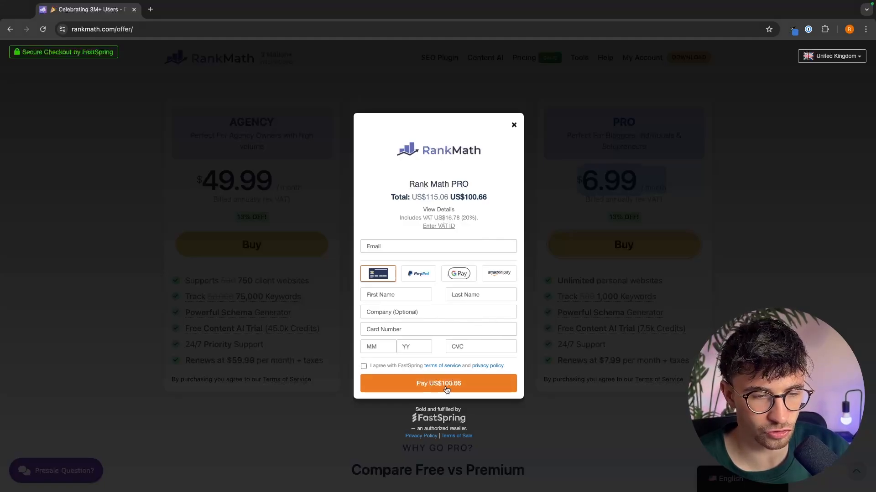
left_click(514, 126)
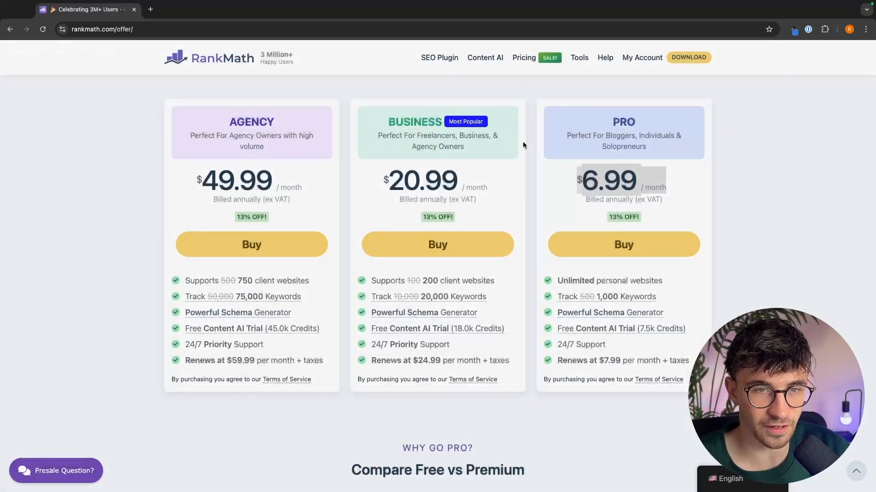
left_click(623, 205)
left_click_drag(557, 176, 642, 181)
left_click(646, 180)
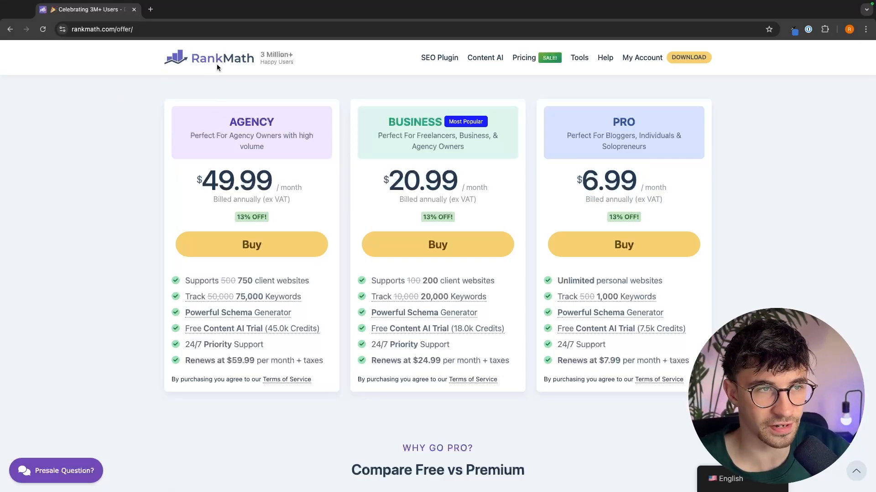
- Scroll back to the plan cards and open then close the PRO plan checkout again
scroll(461, 217, "down", 20)
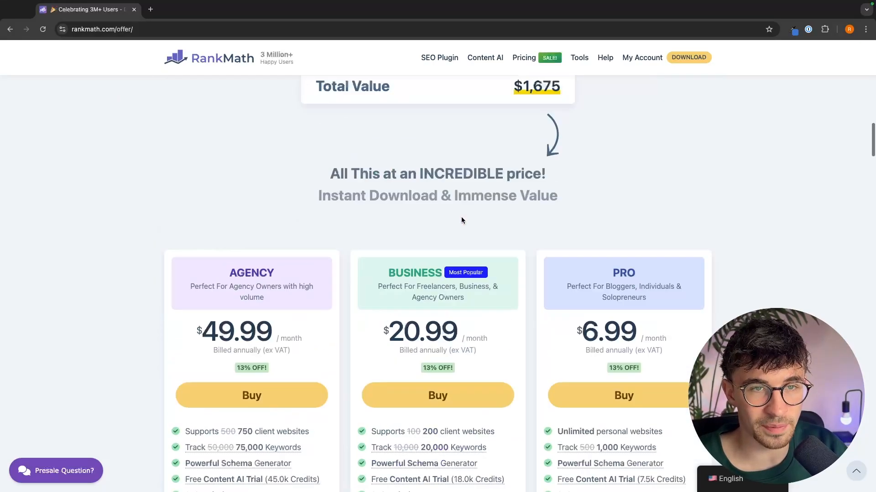
scroll(461, 217, "up", 3)
scroll(461, 217, "down", 8)
scroll(461, 220, "up", 4)
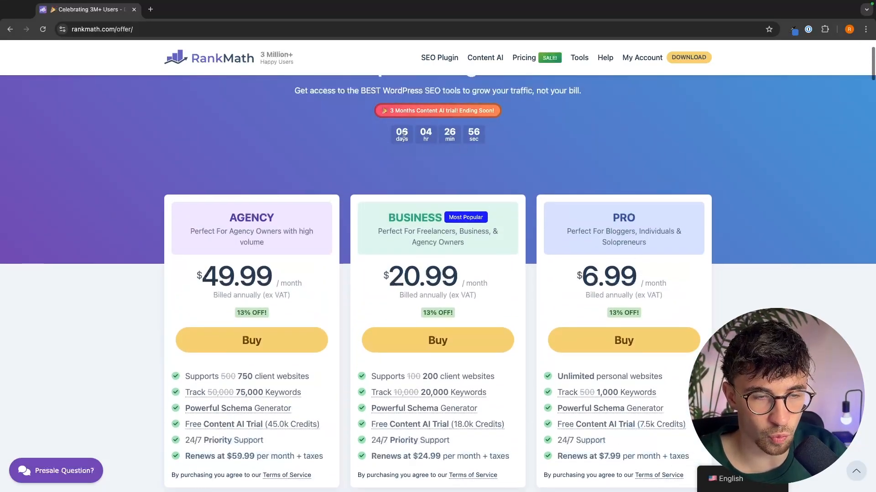
scroll(515, 221, "down", 1)
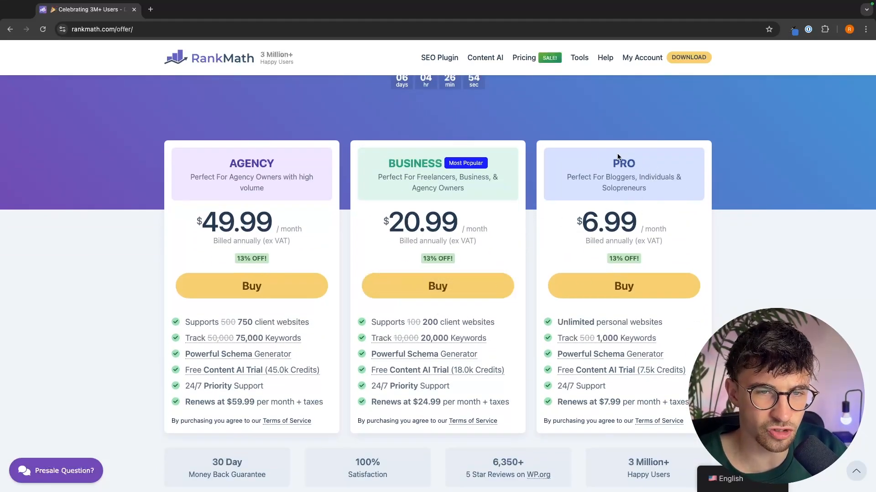
left_click_drag(692, 160, 658, 214)
left_click(636, 283)
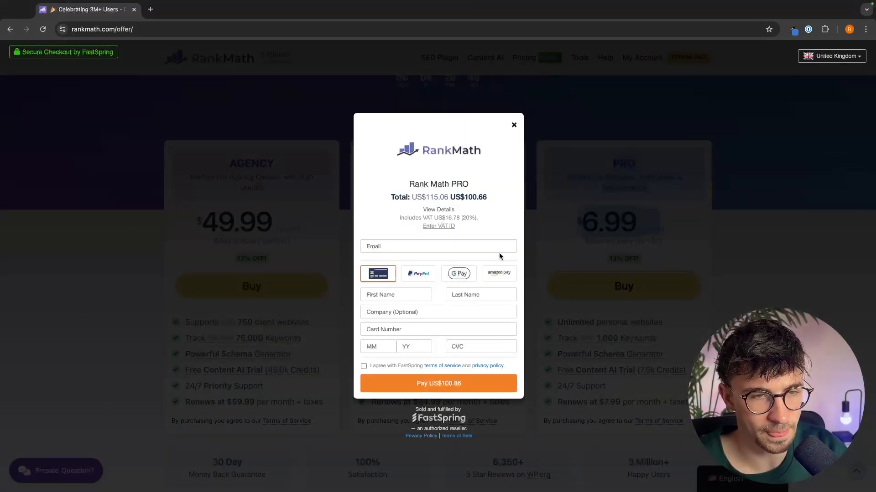
left_click(514, 125)
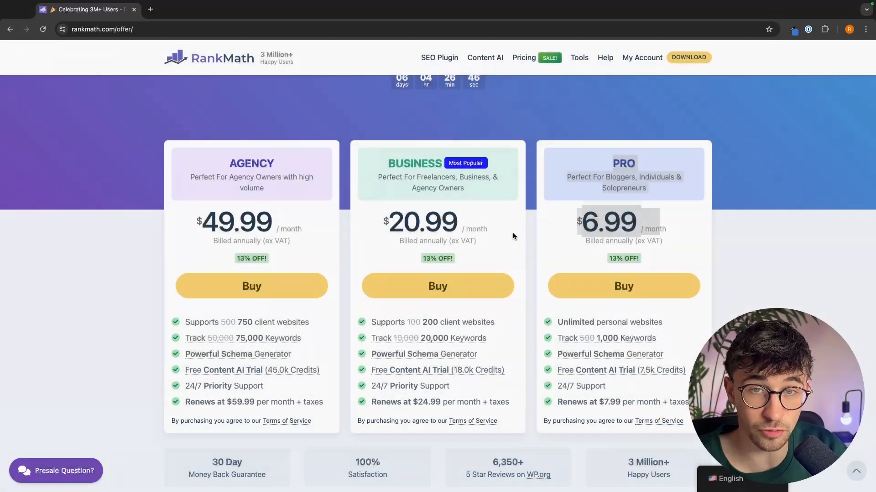
- Scroll through the comparison table and open the Download page
scroll(672, 248, "up", 5)
scroll(671, 247, "down", 15)
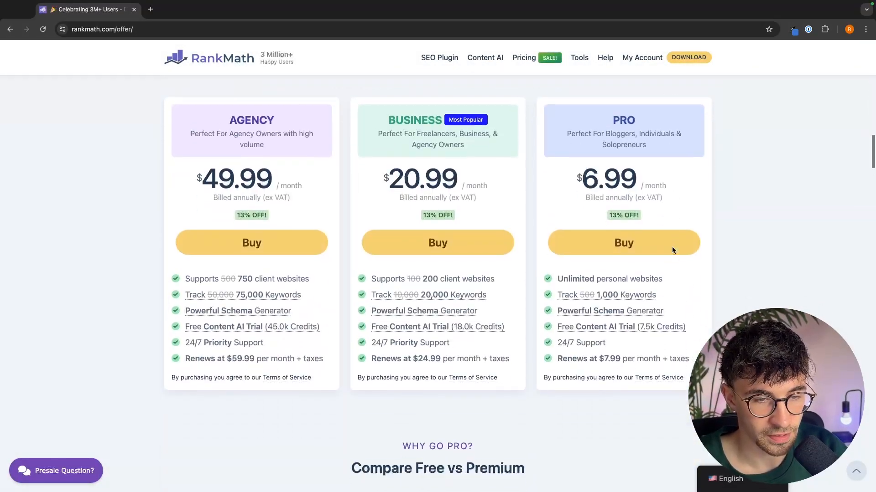
scroll(493, 167, "up", 1)
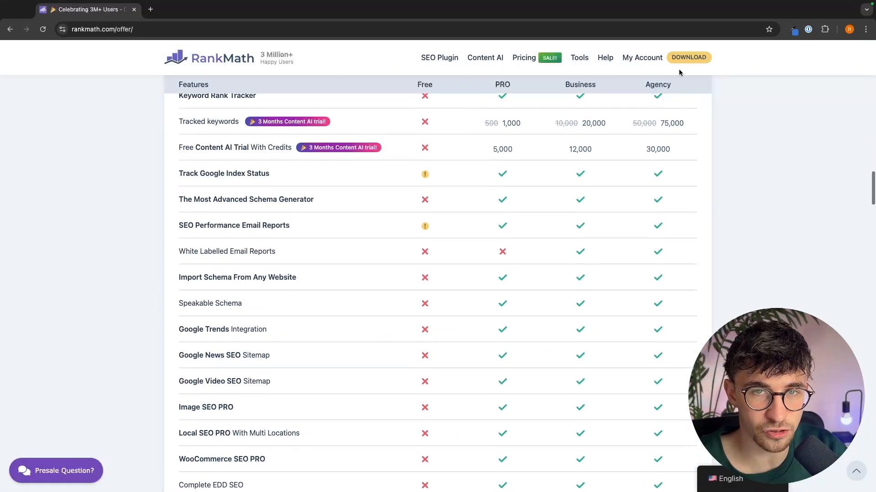
left_click(701, 59)
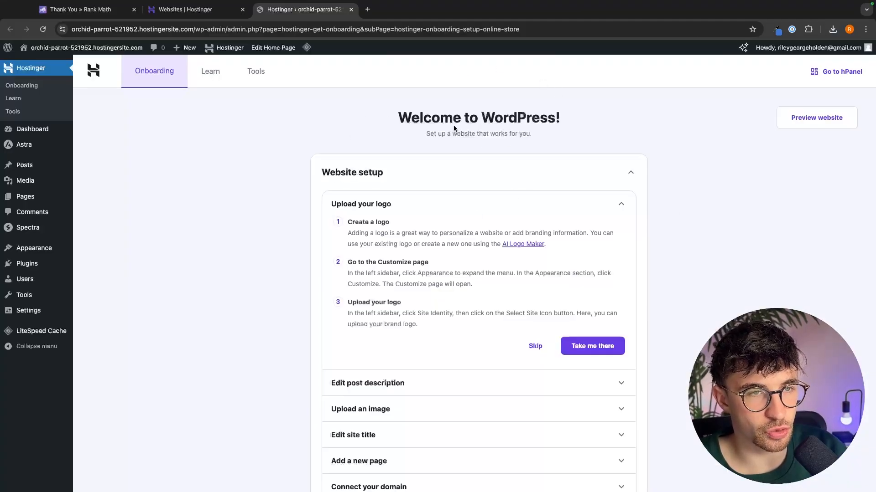
- Close the Hostinger websites tab, leaving the WordPress dashboard open
left_click(242, 9)
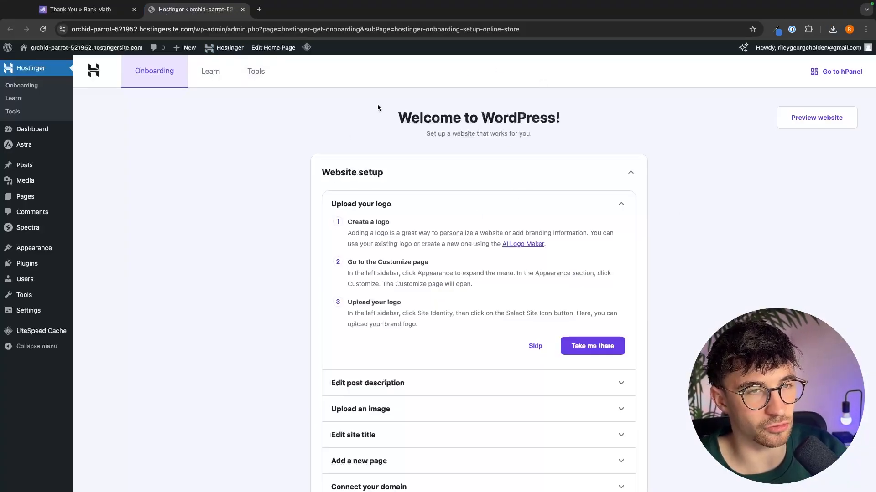
left_click_drag(381, 110, 577, 114)
left_click(577, 114)
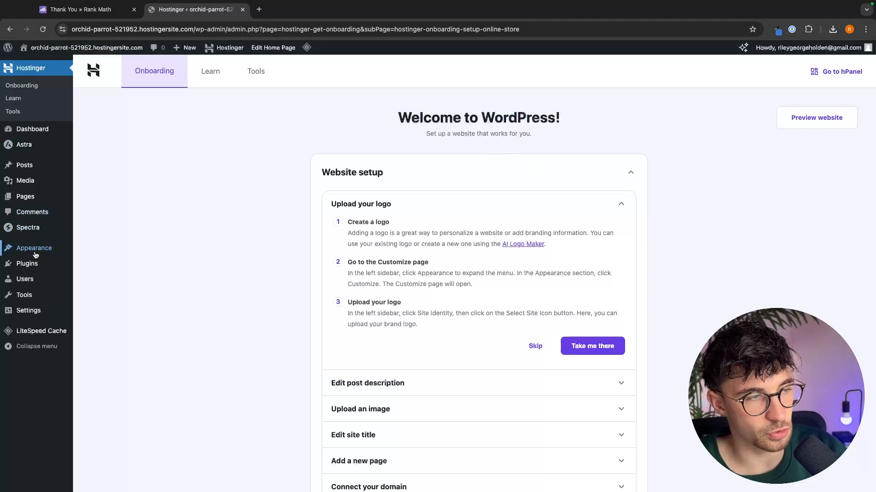
- Open the Add New Plugin page from the Plugins section of the dashboard
mouse_move(11, 267)
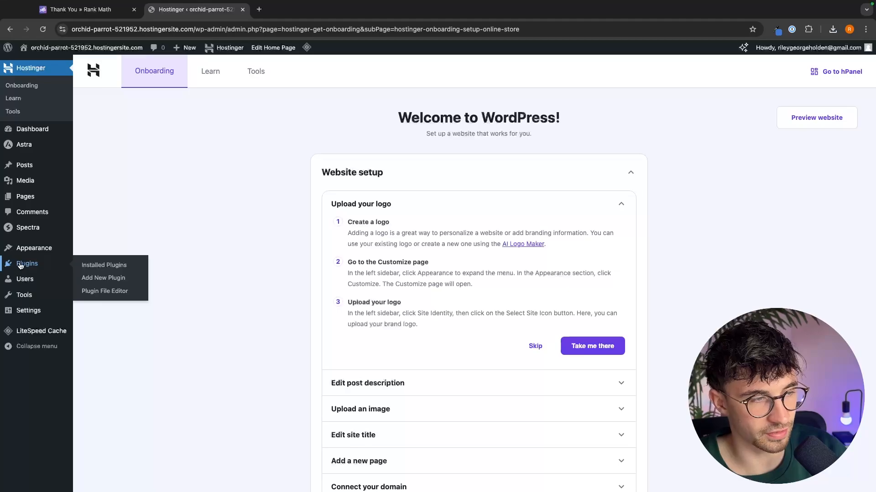
left_click(119, 279)
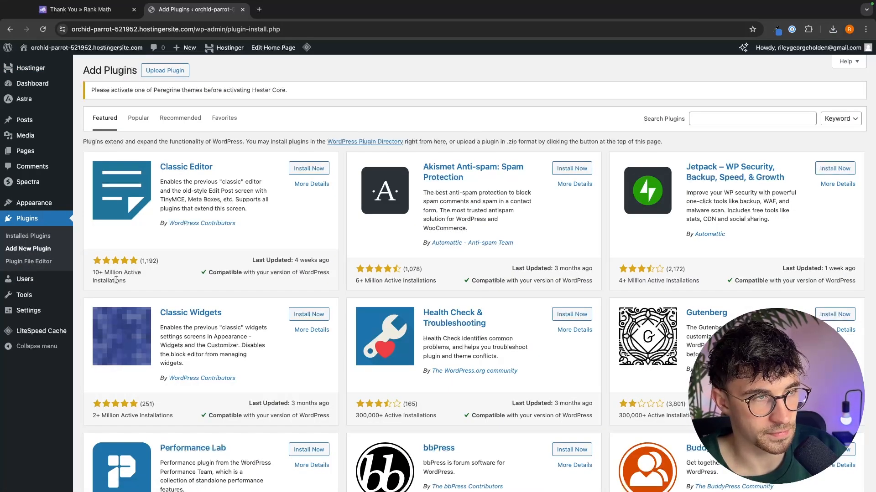
scroll(566, 251, "down", 3)
scroll(566, 251, "up", 3)
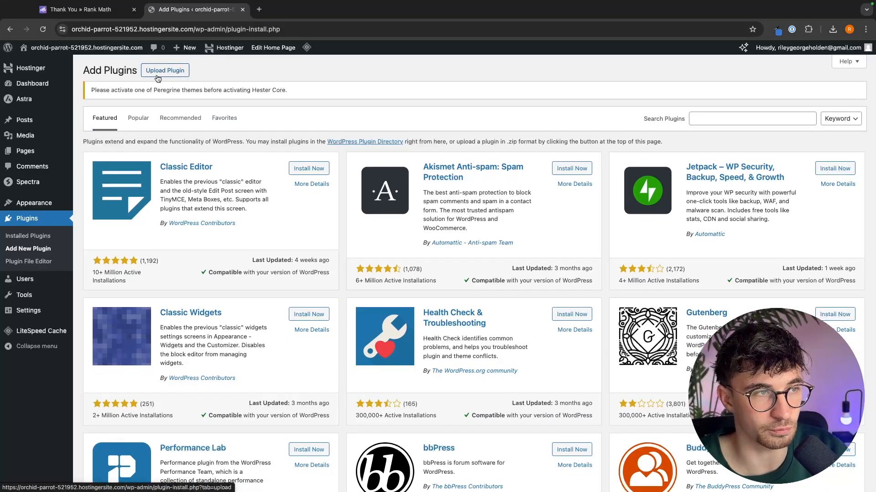
- Upload the plugin file seo-by-rank-math.1.0.230.zip from Downloads and install it
left_click(159, 74)
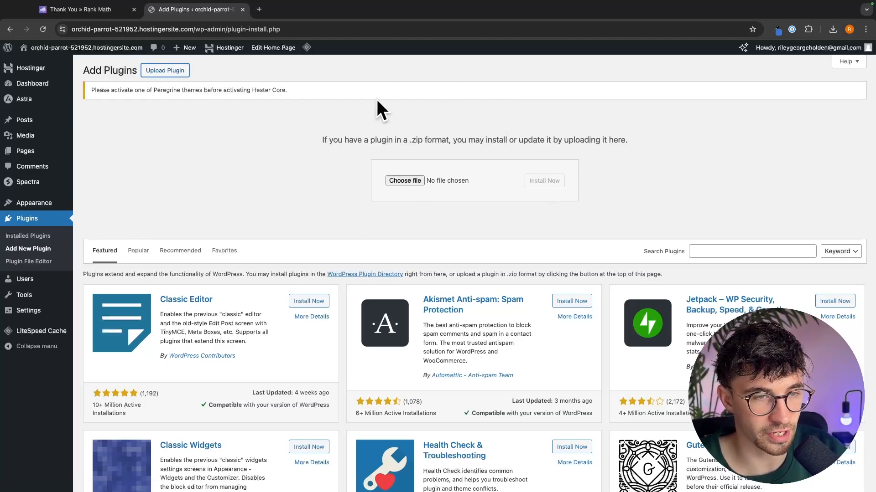
left_click(419, 182)
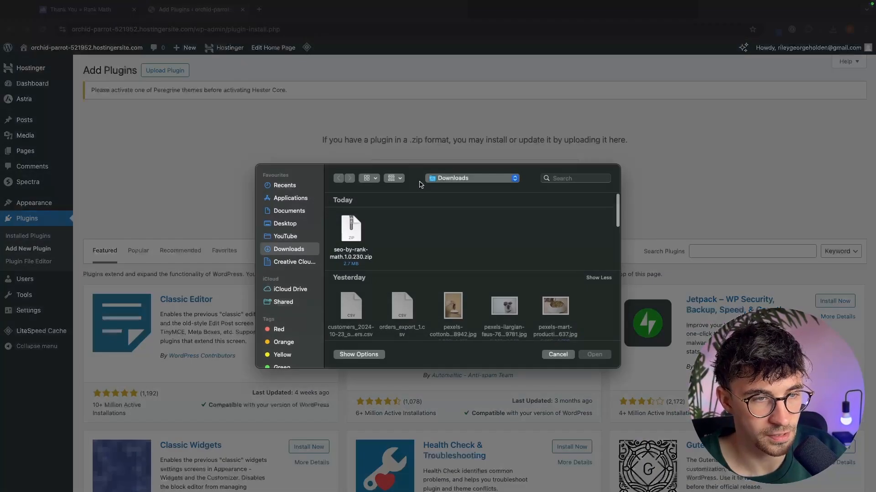
left_click(354, 243)
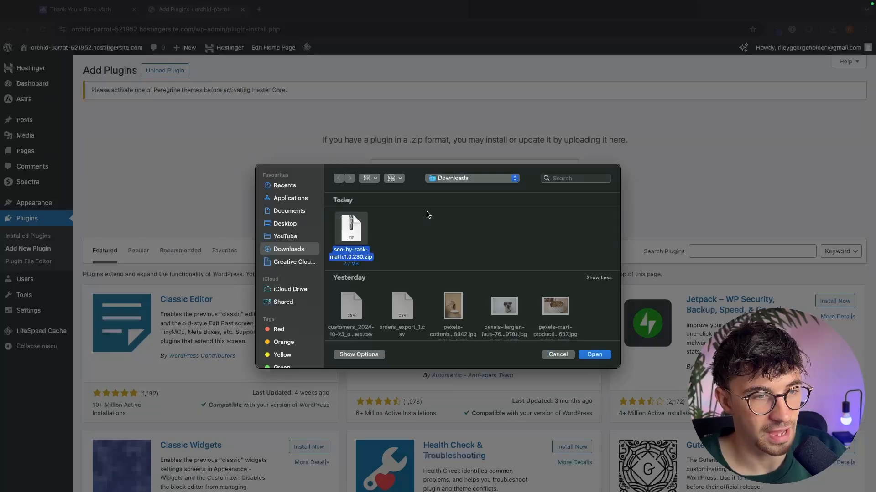
double_click(354, 237)
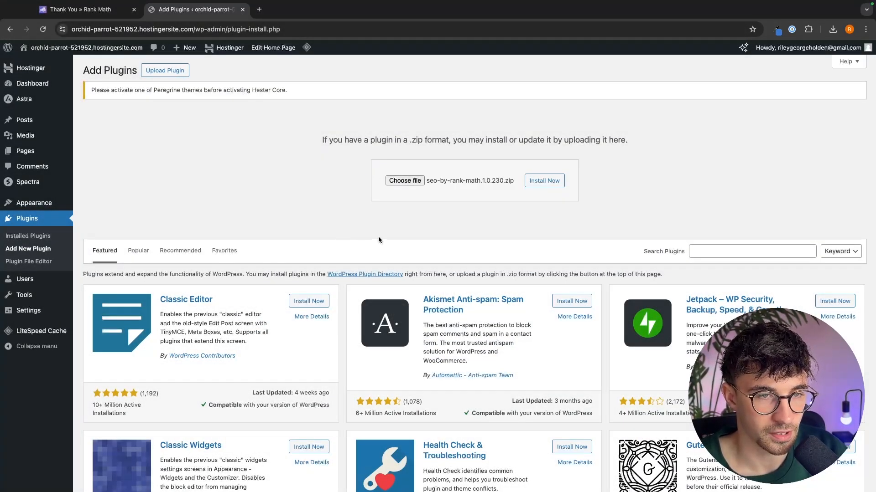
left_click(553, 181)
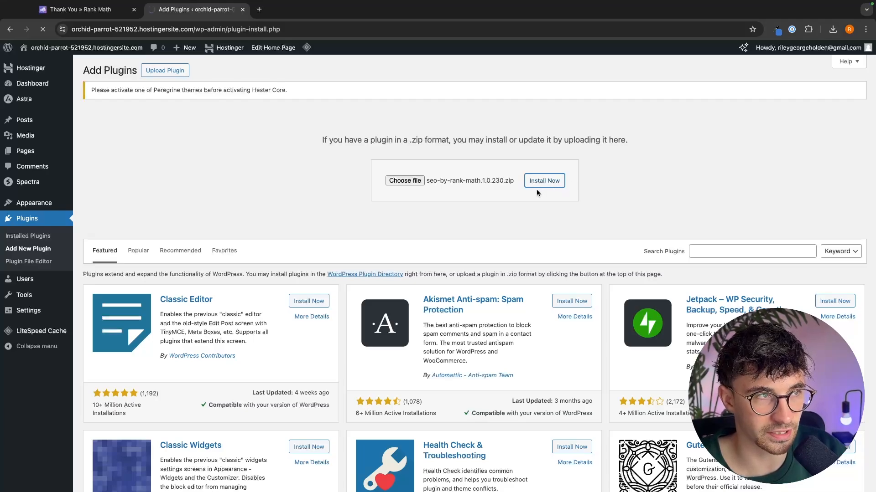
- Activate the newly installed Rank Math plugin
left_click_drag(178, 162, 87, 122)
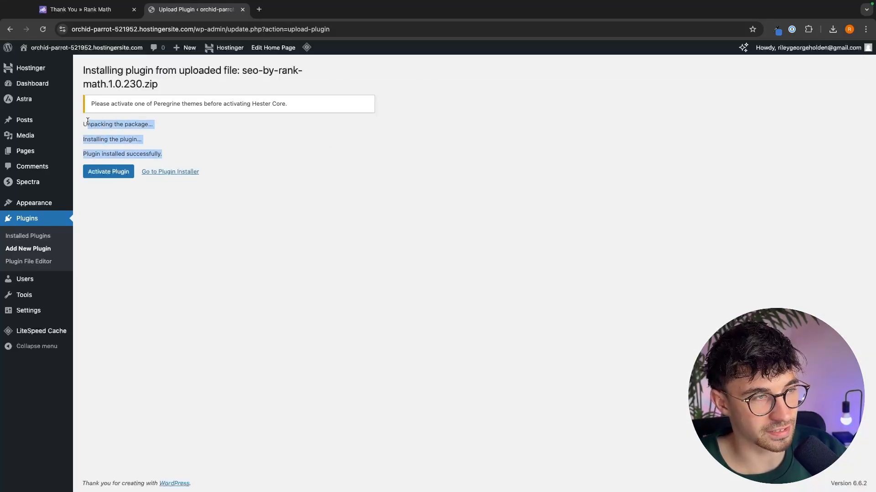
left_click(108, 122)
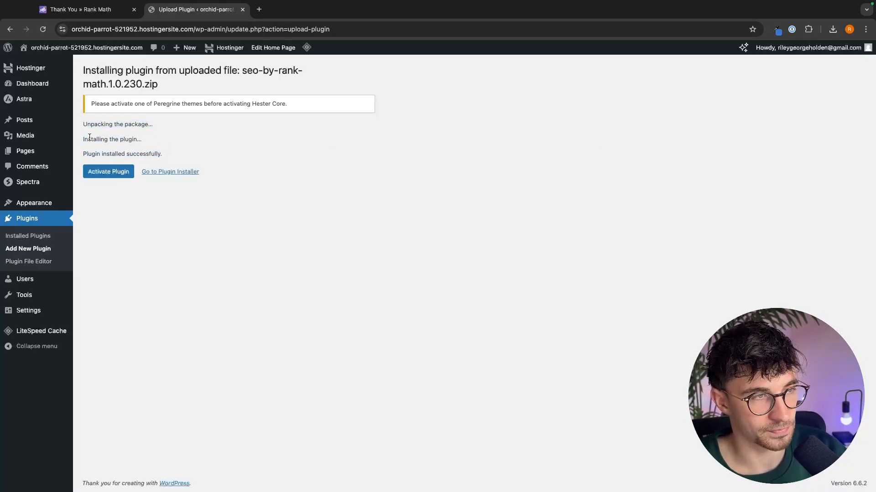
left_click(110, 172)
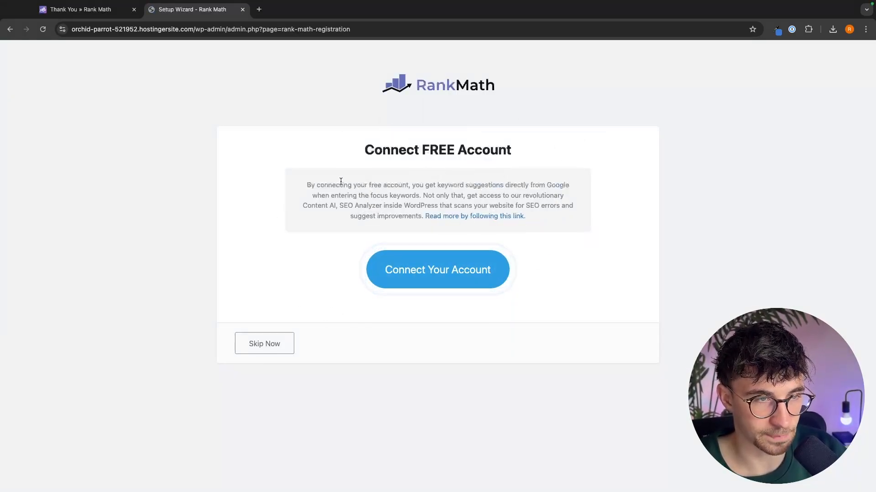
- Start connecting a free Rank Math account from the plugin's registration screen
left_click_drag(293, 182, 638, 235)
left_click(639, 234)
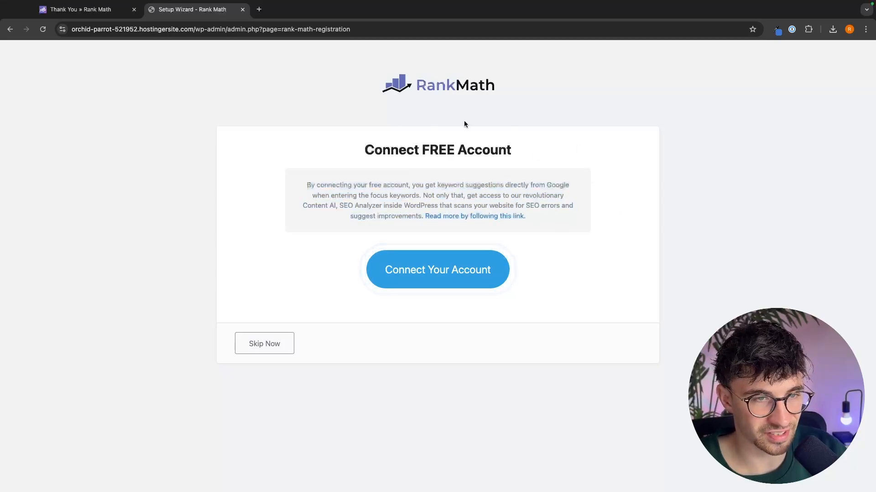
left_click(446, 274)
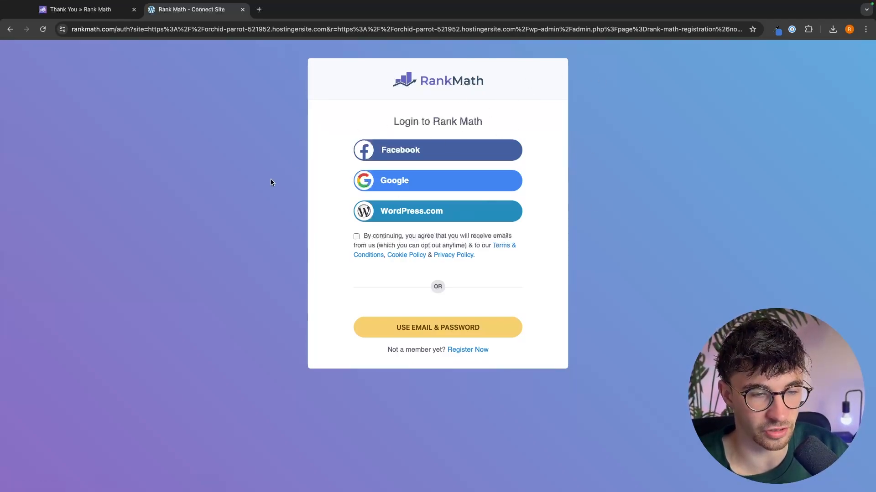
- Choose to register a new free Rank Math account using an email address
left_click_drag(384, 350, 445, 349)
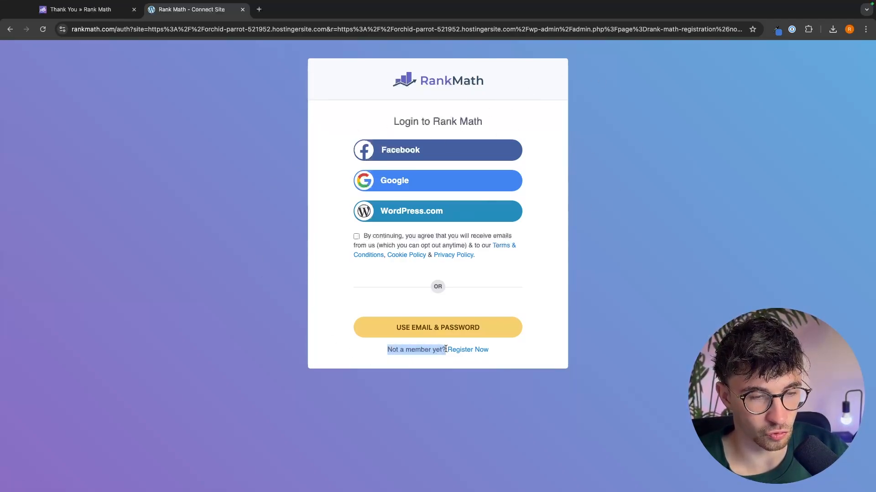
left_click(469, 353)
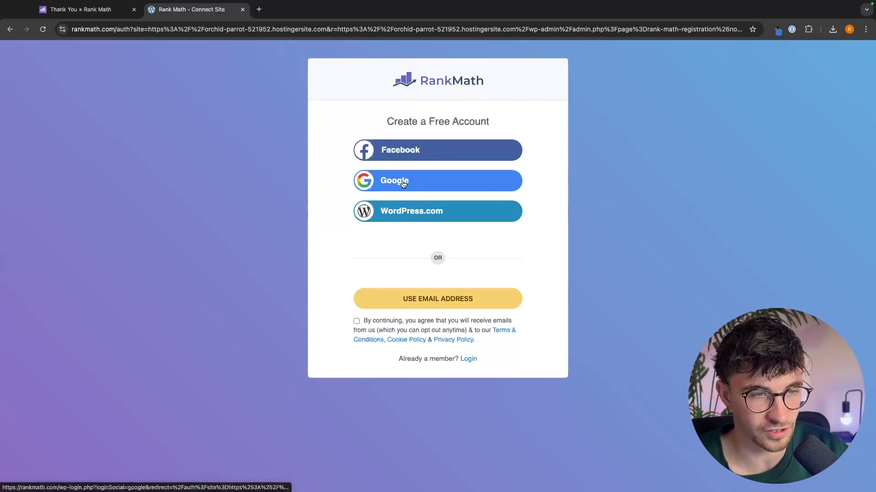
left_click(460, 299)
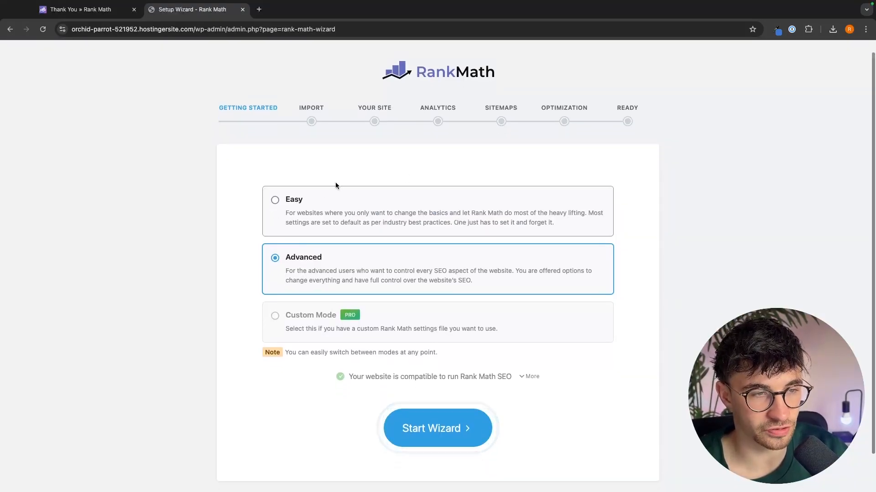
- Keep the Advanced mode selected in the setup wizard and start the wizard
scroll(338, 166, "down", 1)
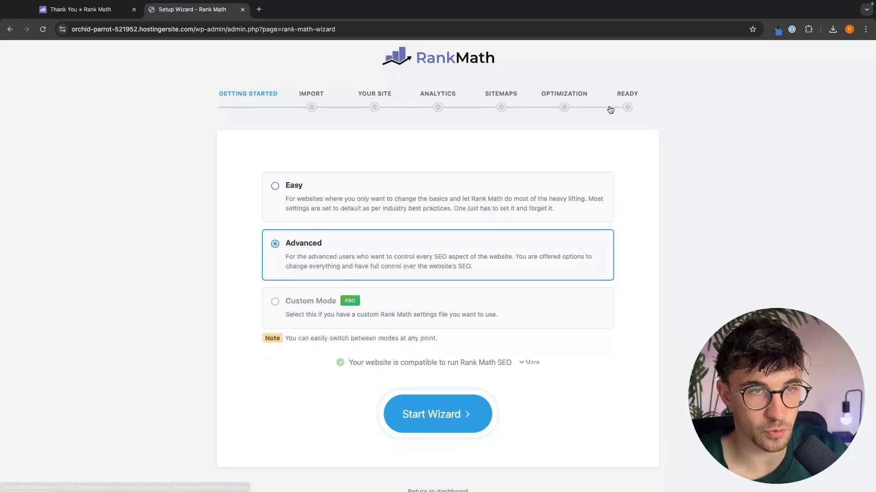
scroll(610, 110, "up", 1)
left_click_drag(350, 76, 511, 77)
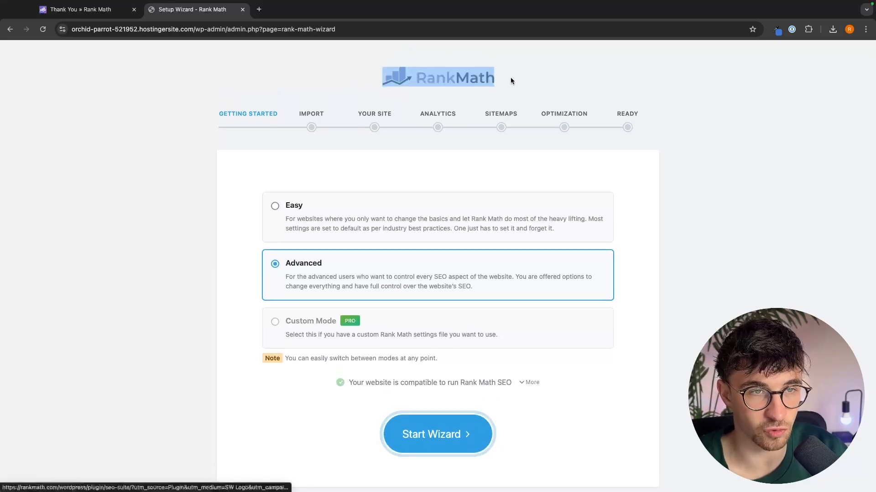
left_click(560, 99)
scroll(649, 148, "down", 3)
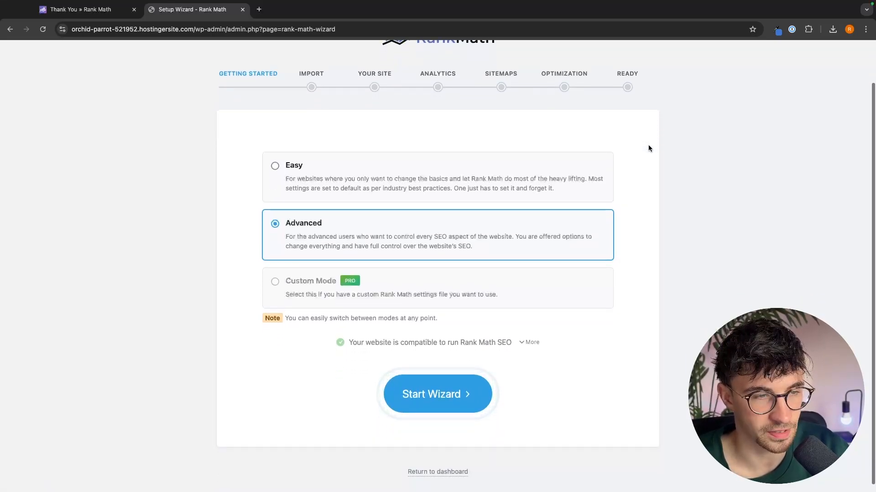
left_click(340, 191)
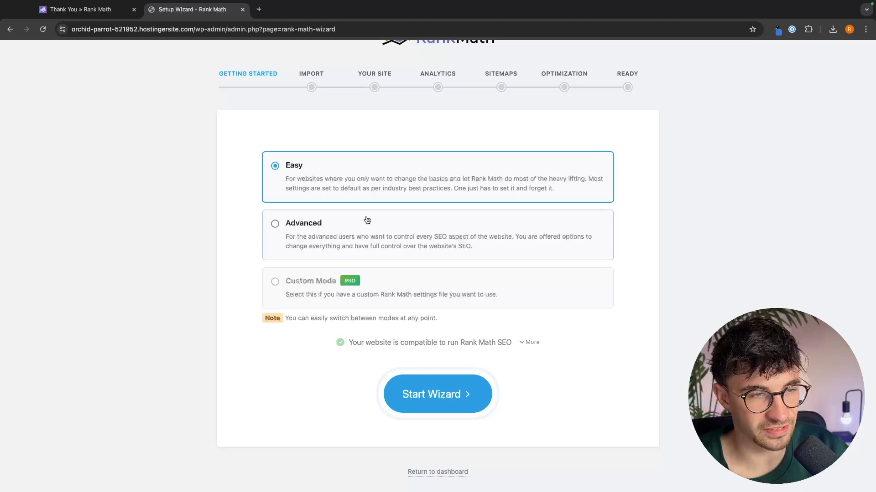
left_click(348, 227)
left_click_drag(274, 222, 544, 245)
left_click(399, 235)
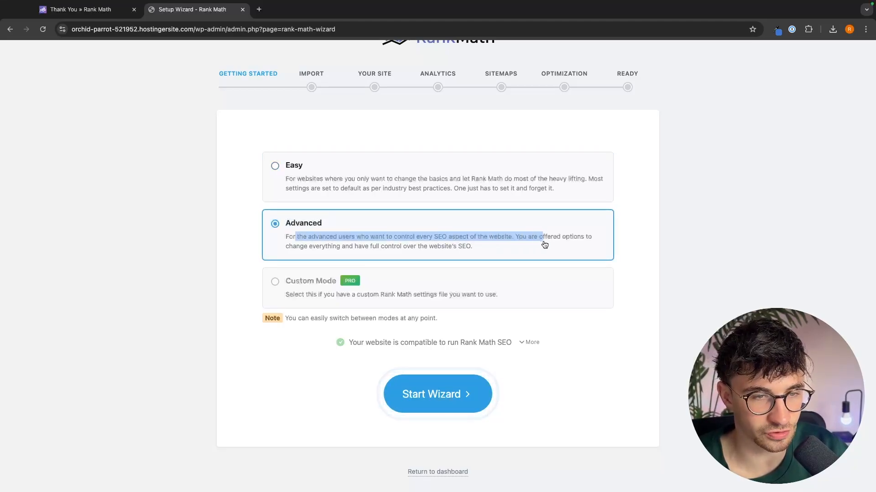
left_click(538, 240)
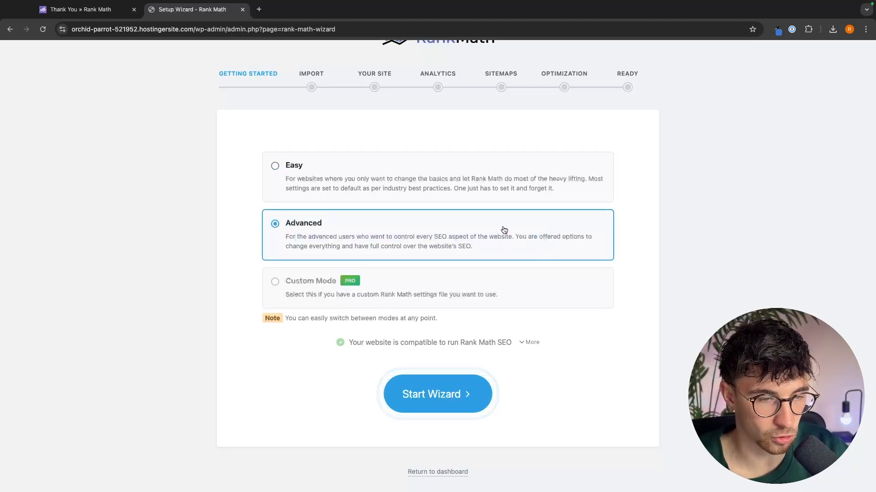
left_click(449, 394)
- Skip importing SEO settings from Yoast SEO and AIO Schema Rich Snippet
left_click_drag(372, 181, 508, 182)
left_click(354, 175)
left_click_drag(371, 182, 504, 183)
left_click(506, 185)
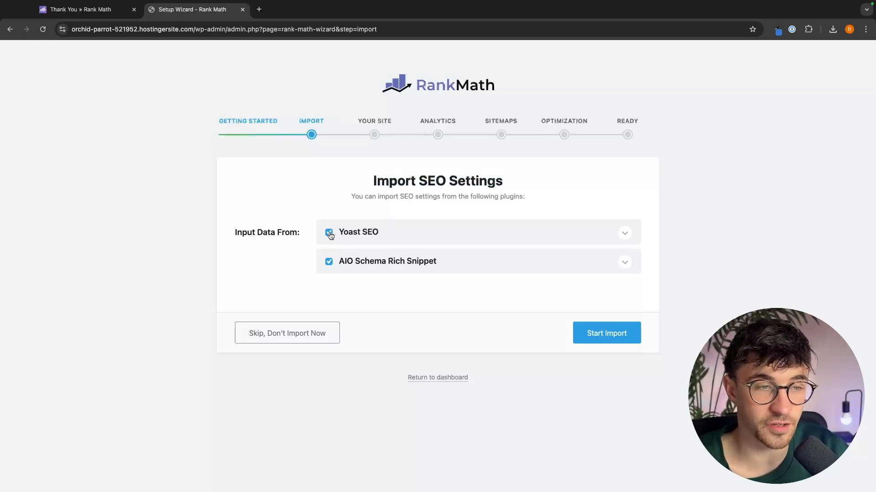
left_click_drag(337, 233, 401, 235)
left_click(435, 197)
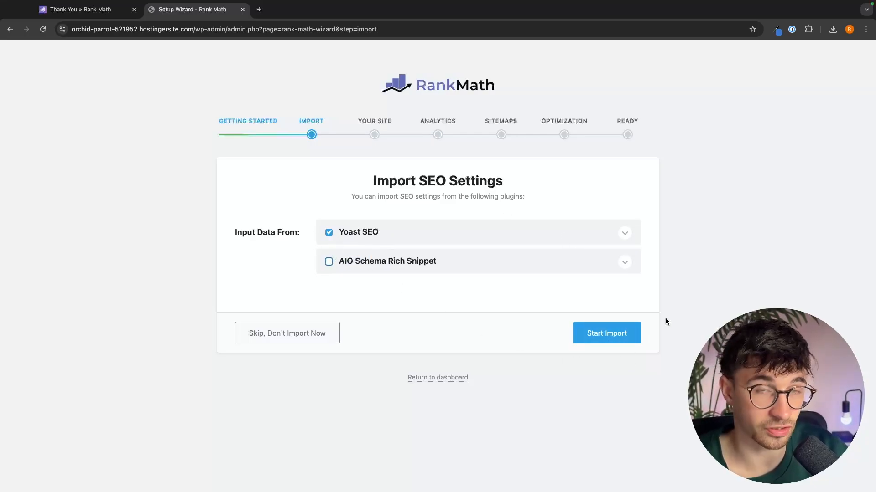
left_click(330, 263)
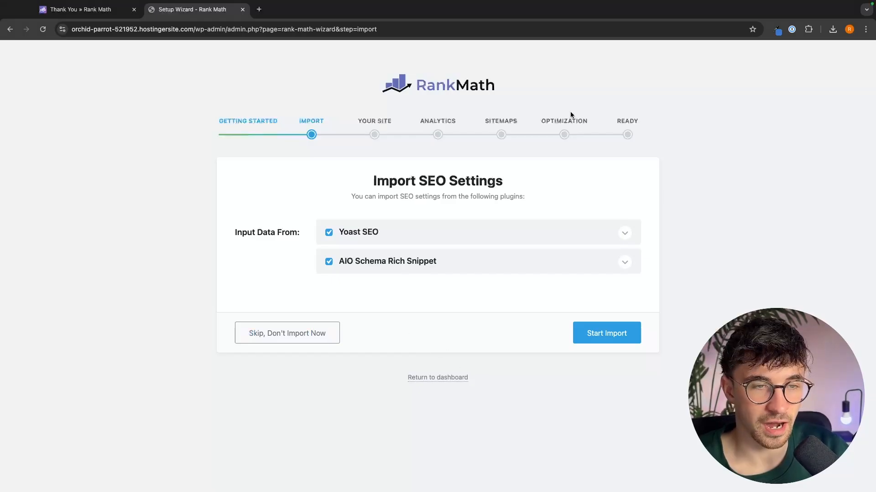
left_click_drag(372, 181, 503, 182)
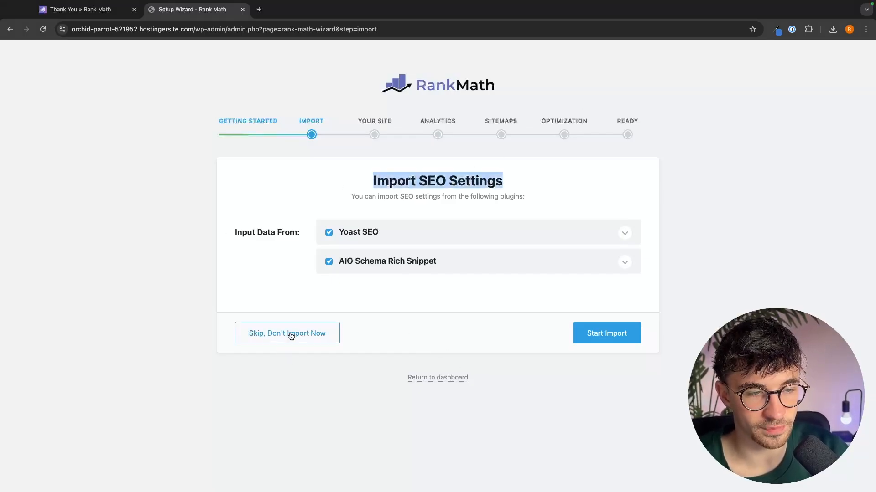
left_click(276, 334)
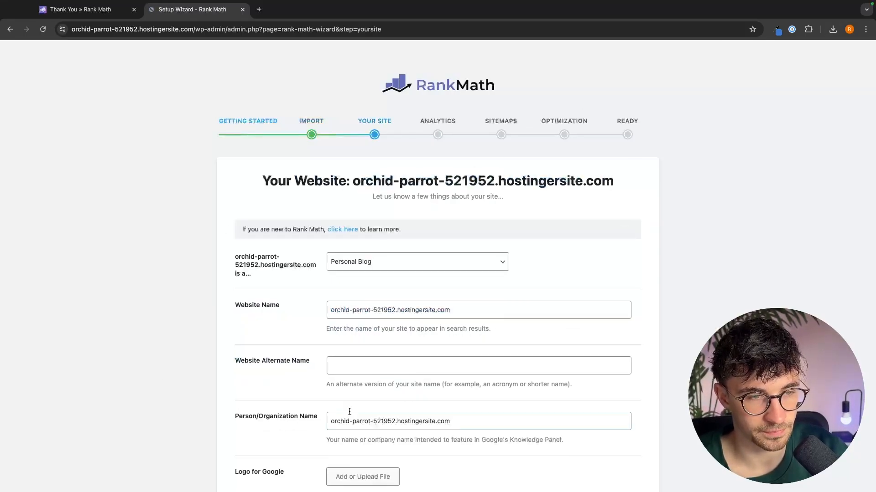
- Set the website type to Small Business Site in the Your Site step
scroll(432, 299, "down", 2)
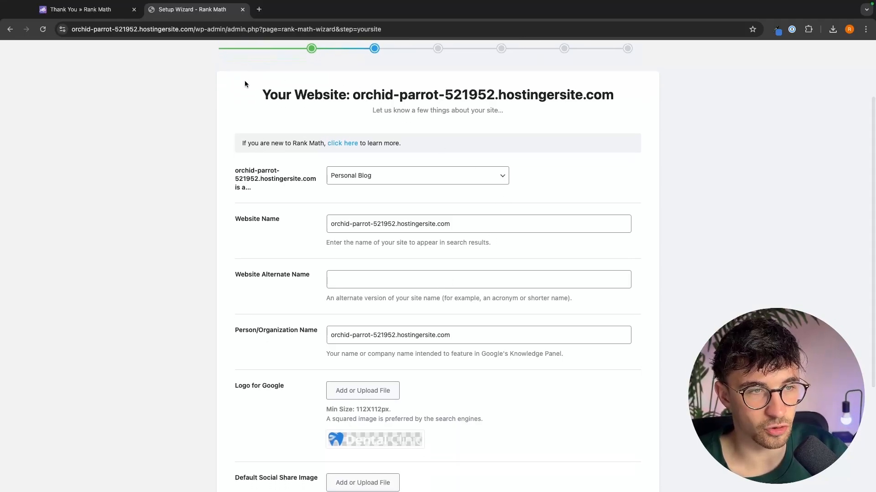
left_click_drag(245, 81, 623, 118)
left_click(623, 118)
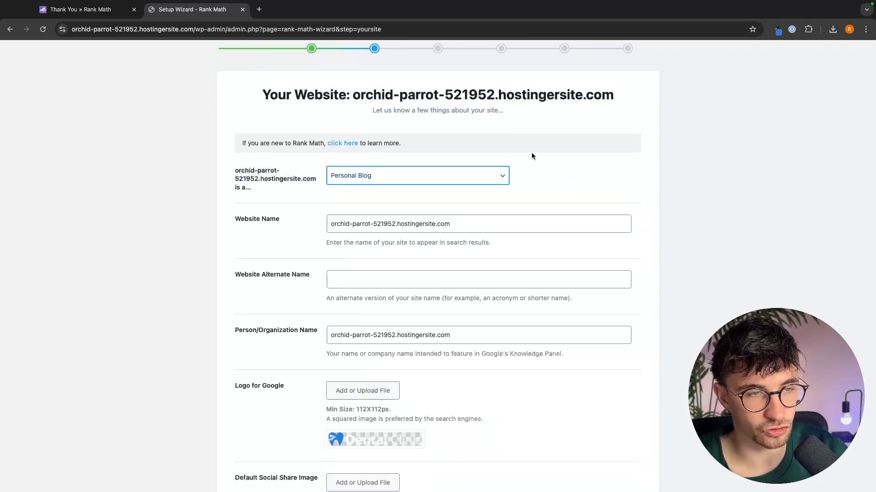
left_click(378, 182)
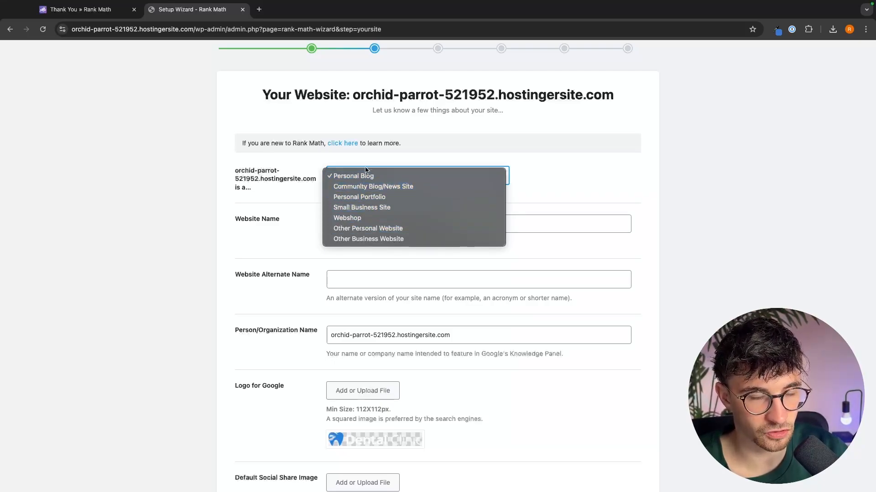
left_click(332, 208)
- Set the business type to Dentist by searching the business type list for "den"
left_click(374, 228)
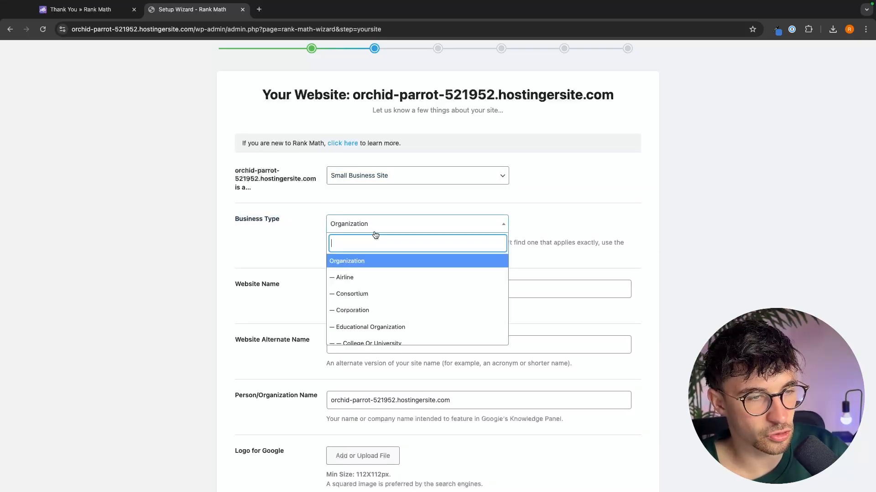
scroll(373, 288, "down", 10)
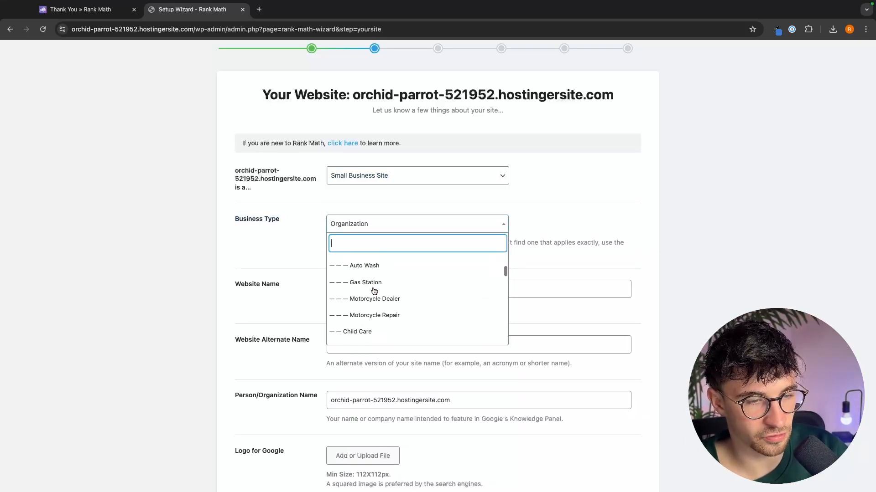
scroll(374, 291, "down", 10)
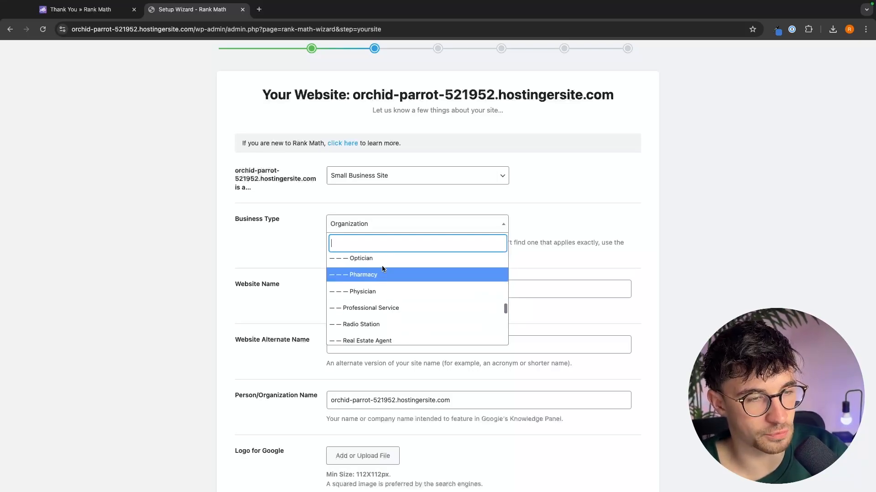
type("den")
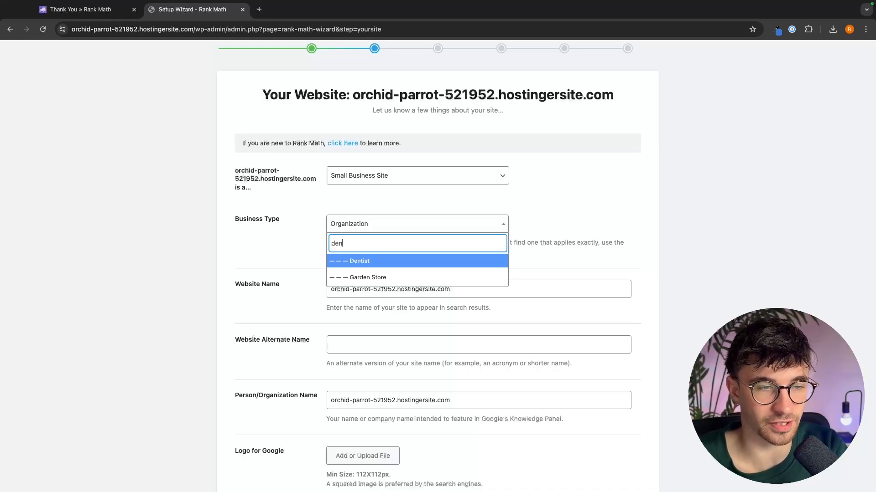
left_click(363, 261)
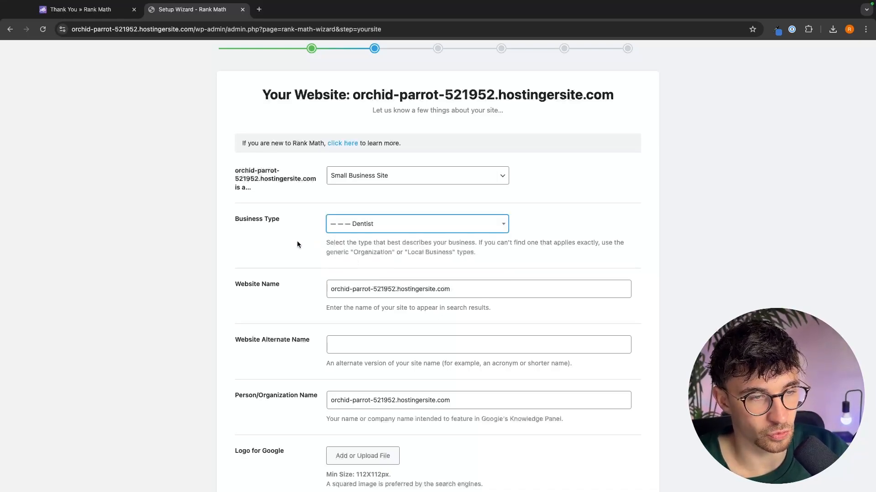
- Review the Website Name field and its description of how the name appears in search results
scroll(283, 247, "down", 1)
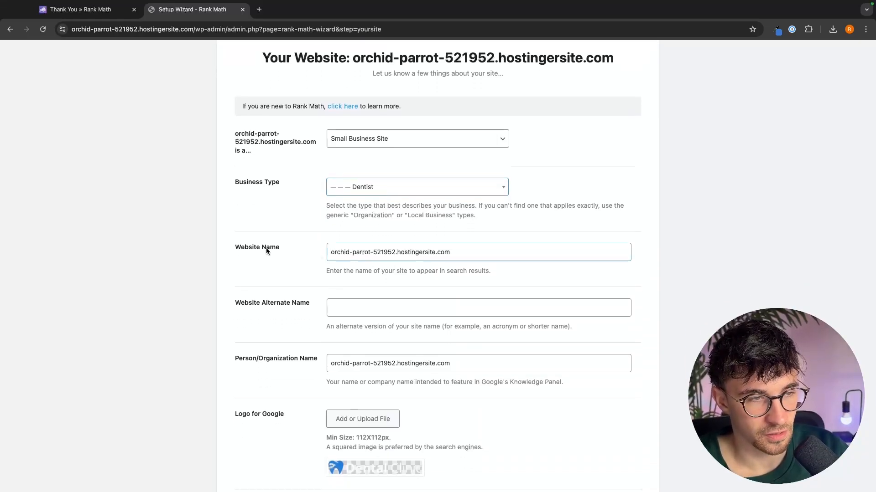
left_click_drag(236, 247, 297, 250)
left_click_drag(454, 256, 300, 250)
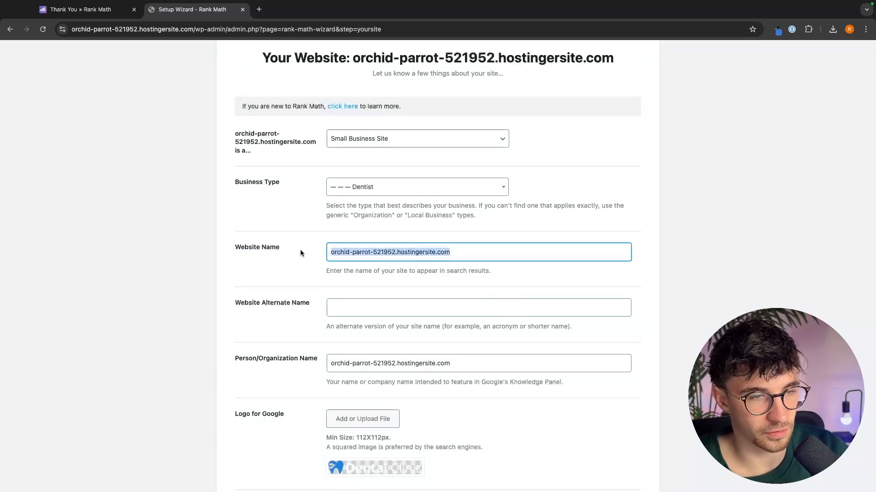
left_click(368, 263)
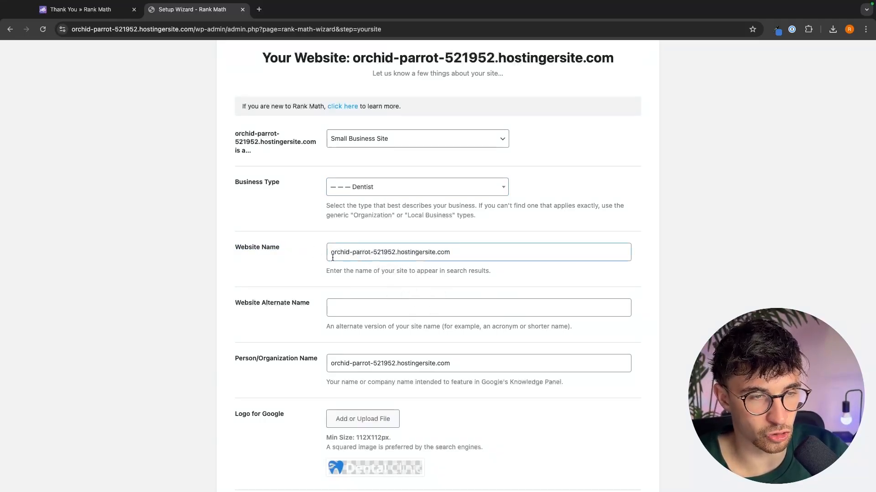
left_click_drag(333, 260, 353, 256)
left_click(394, 243)
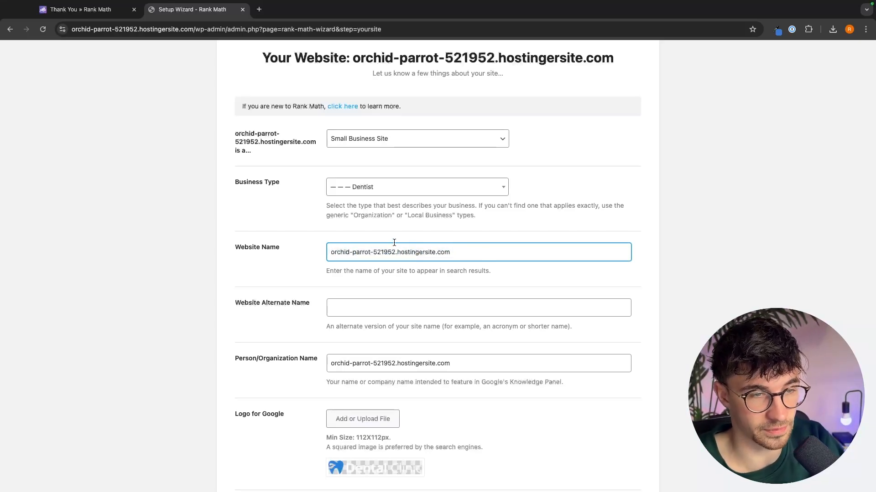
left_click_drag(467, 250, 267, 254)
left_click(395, 250)
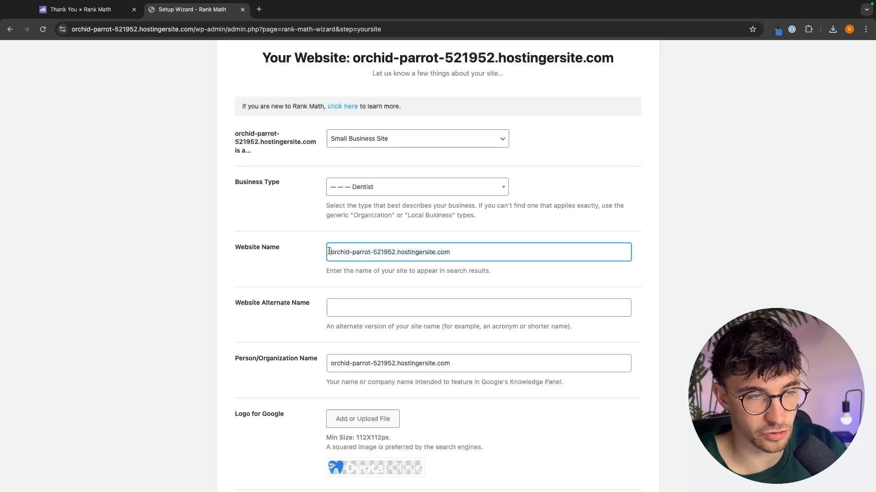
left_click_drag(329, 251, 512, 250)
left_click(512, 249)
scroll(392, 262, "down", 1)
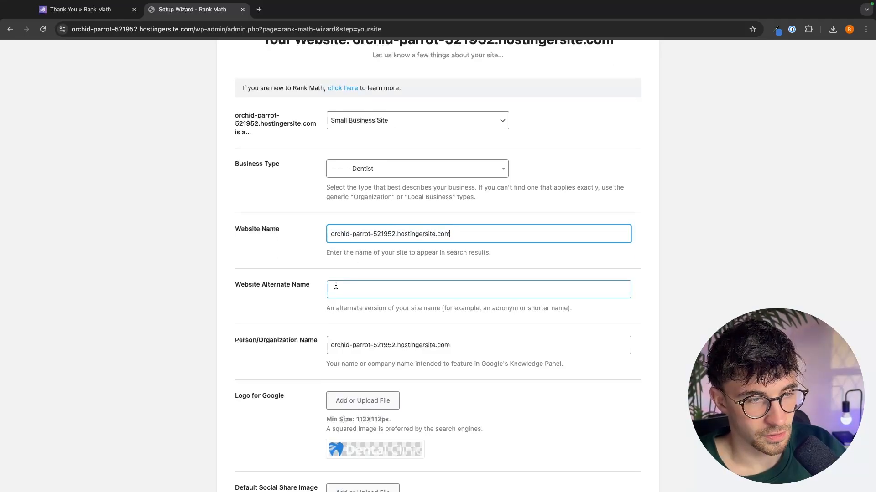
scroll(336, 286, "down", 1)
- Enter gforcenorthyoutube.com as the website alternate name, then clear the field again
left_click_drag(235, 257, 302, 253)
left_click(306, 257)
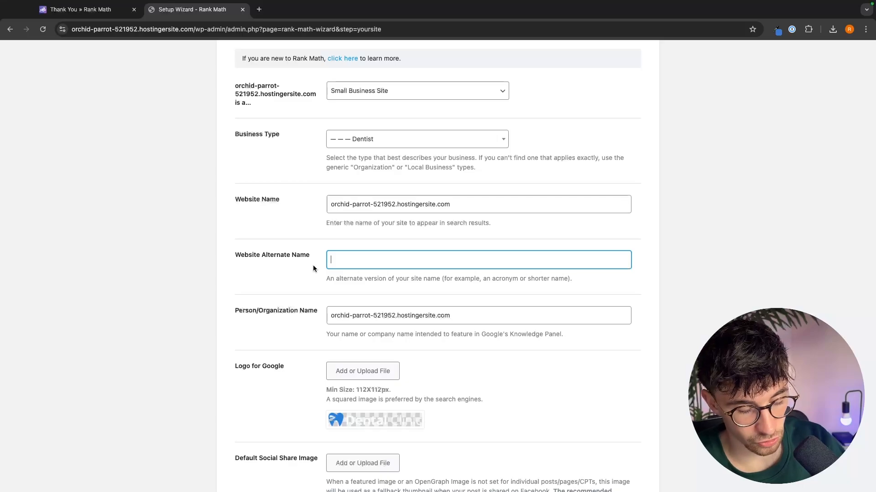
type("g")
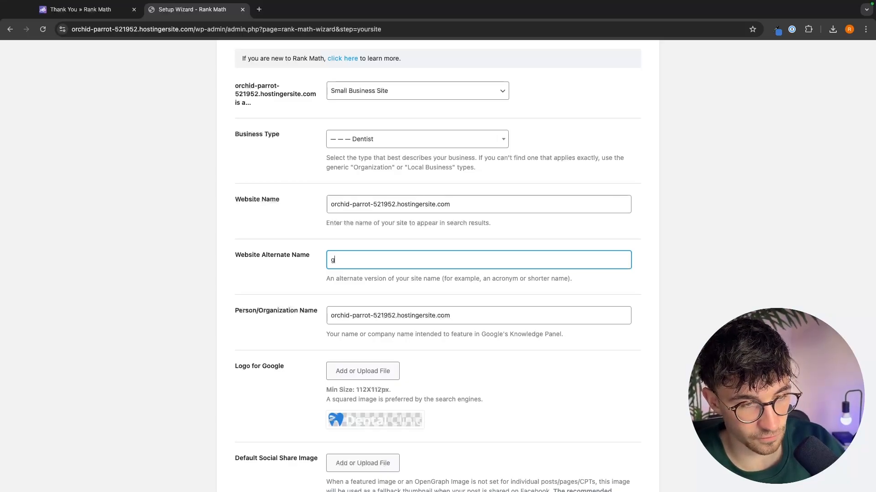
type("forcenorthyoutube.com")
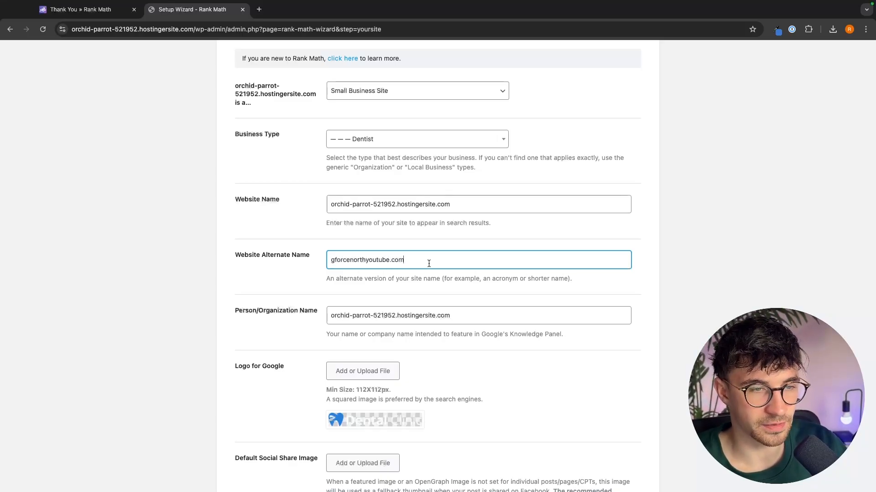
left_click_drag(433, 260, 316, 256)
left_click(457, 260)
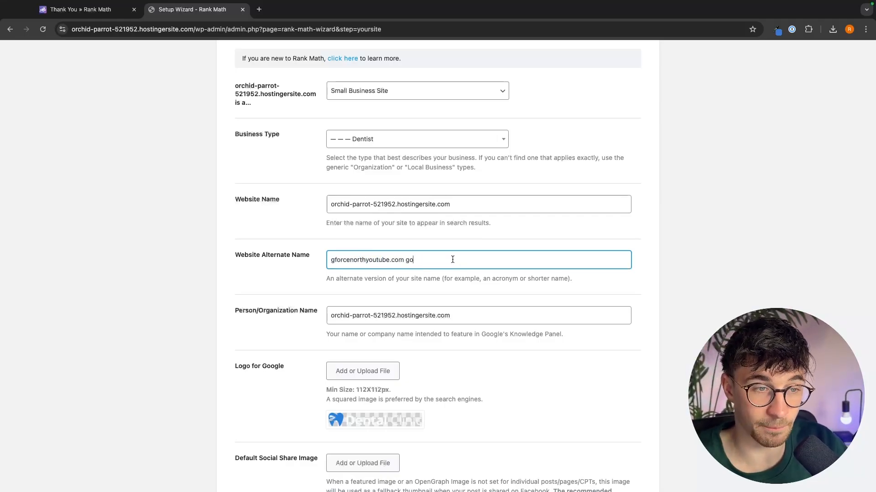
left_click_drag(392, 261, 311, 265)
left_click_drag(450, 260, 322, 258)
key("BackSpace")
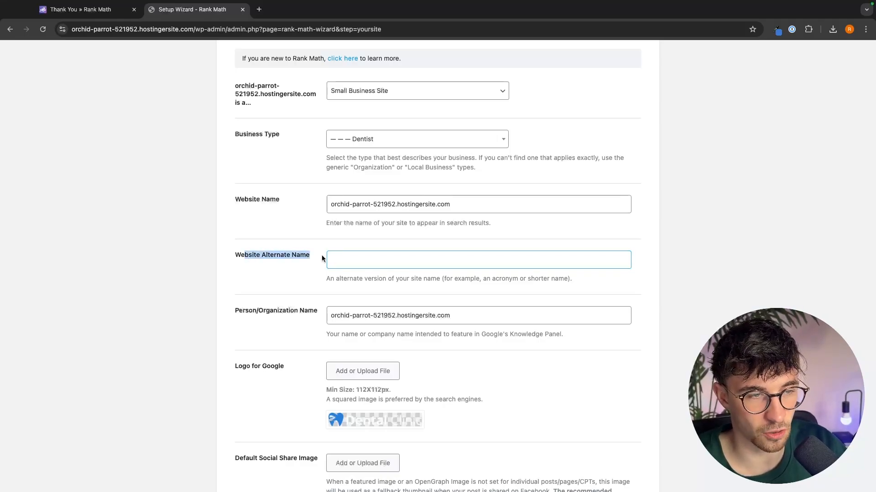
left_click(326, 259)
- Review the Person/Organization Name and Logo for Google fields
scroll(356, 276, "down", 1)
left_click(340, 279)
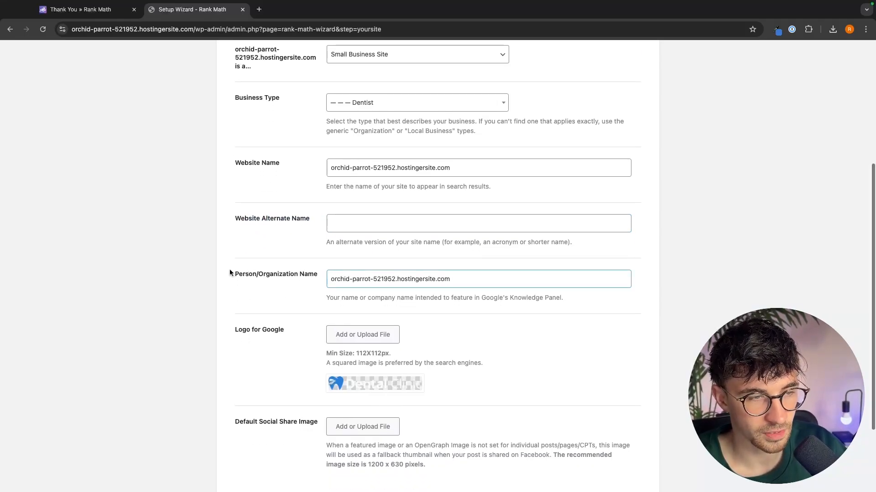
left_click_drag(229, 274, 320, 279)
left_click(320, 276)
scroll(346, 265, "down", 2)
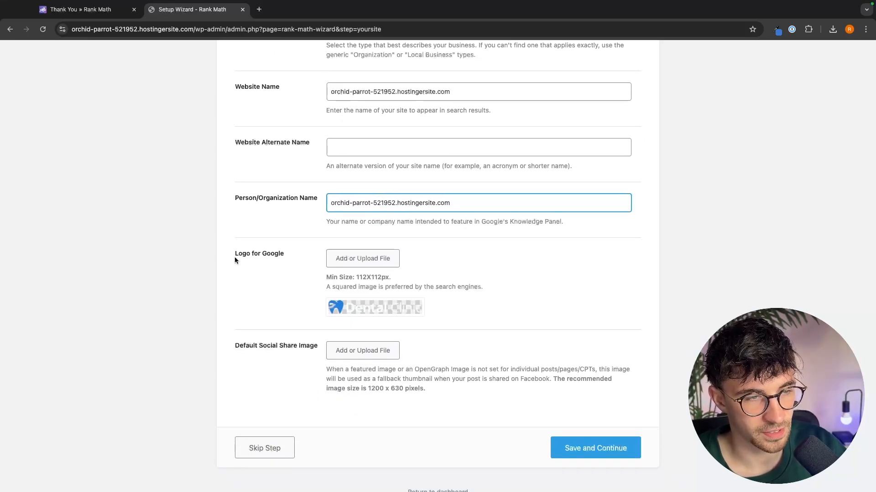
left_click_drag(234, 252, 282, 256)
left_click(284, 253)
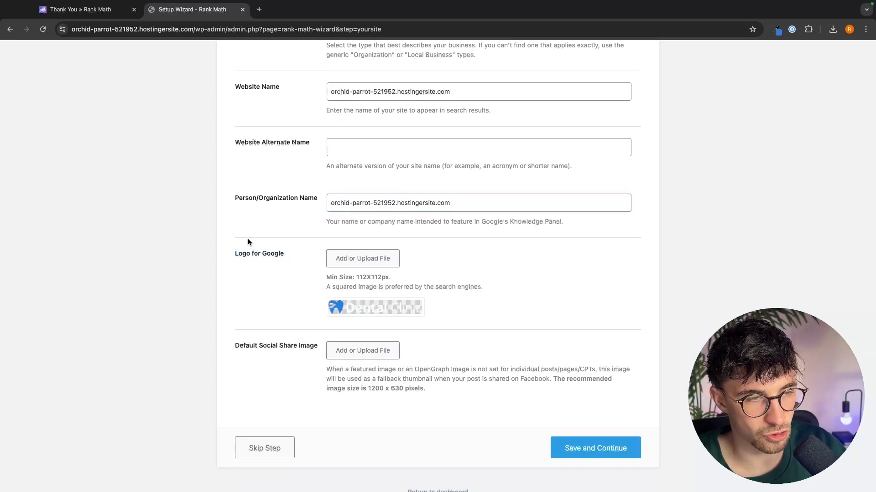
mouse_move(360, 310)
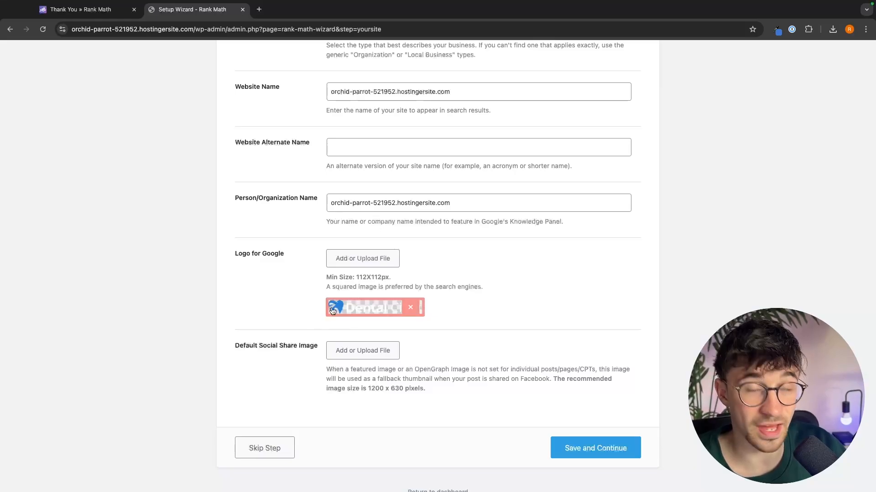
left_click(362, 258)
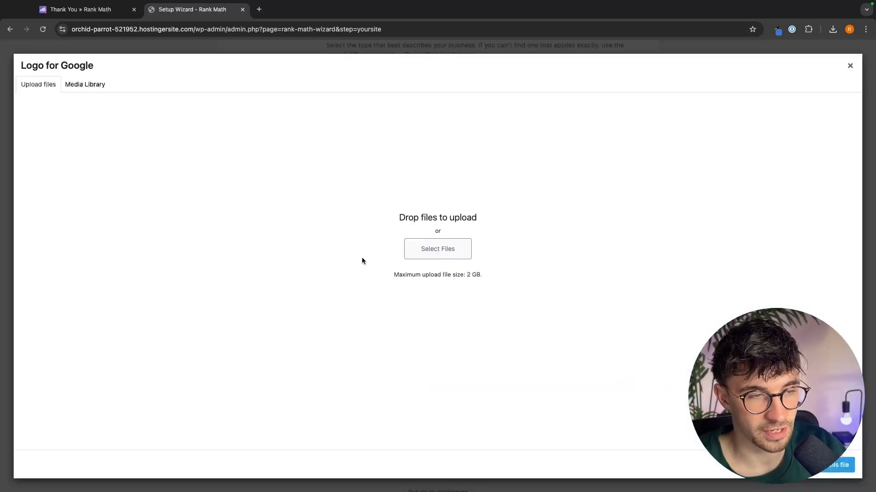
left_click(438, 249)
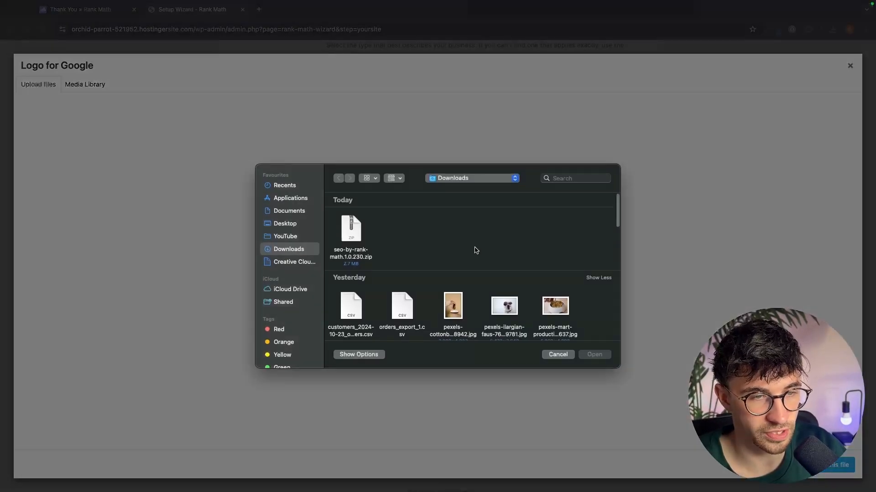
left_click(557, 354)
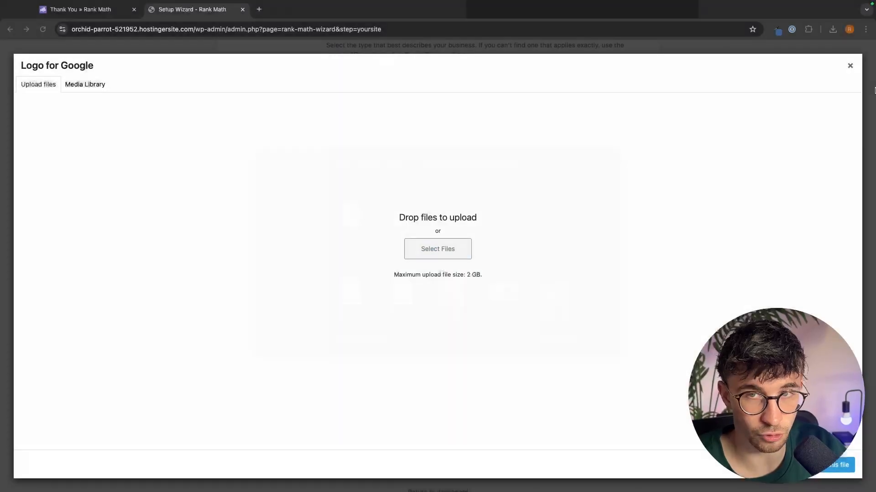
left_click(850, 65)
- Save the Your Site settings and continue to the next wizard step
scroll(688, 183, "down", 1)
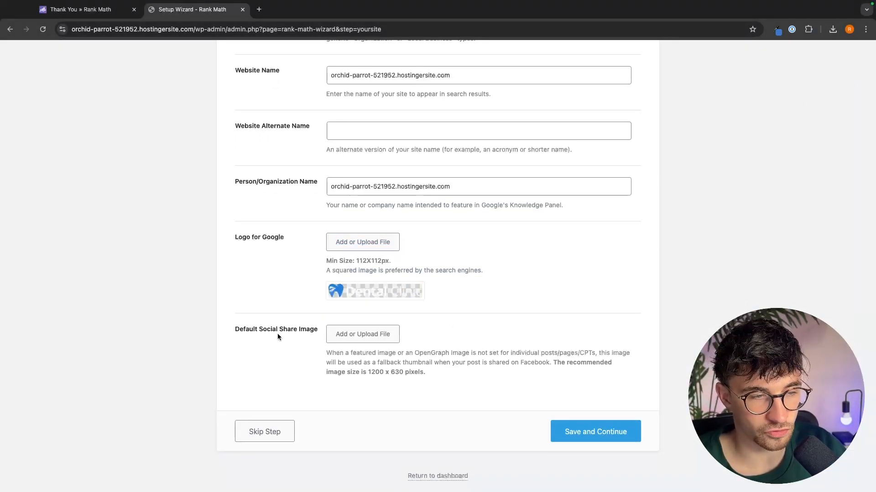
left_click(602, 441)
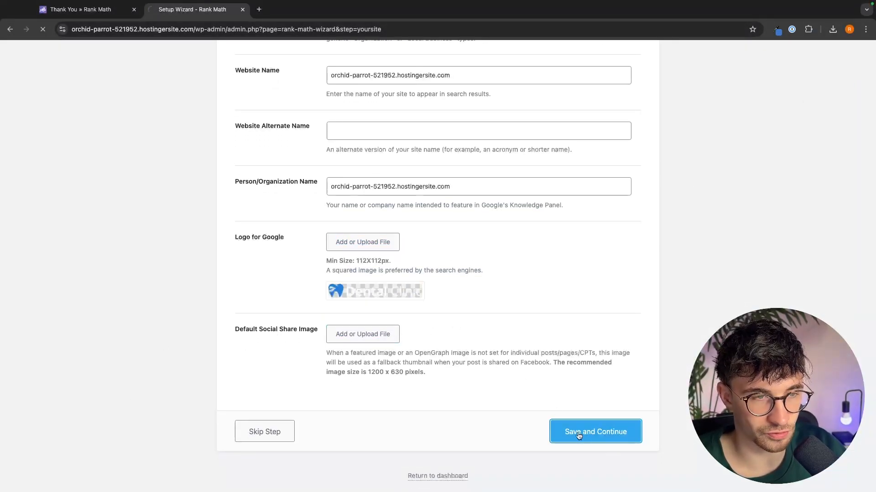
- Skip the Connect Google Services analytics step without connecting a Google account
left_click_drag(352, 162, 523, 162)
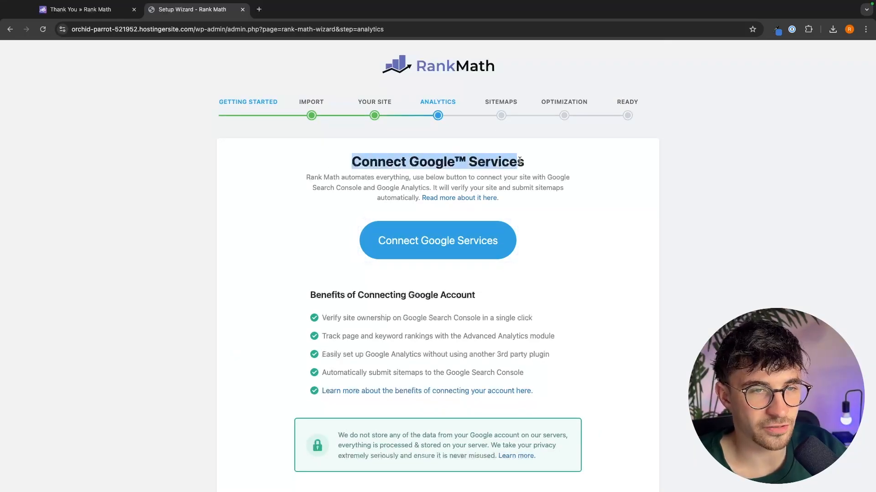
left_click(531, 162)
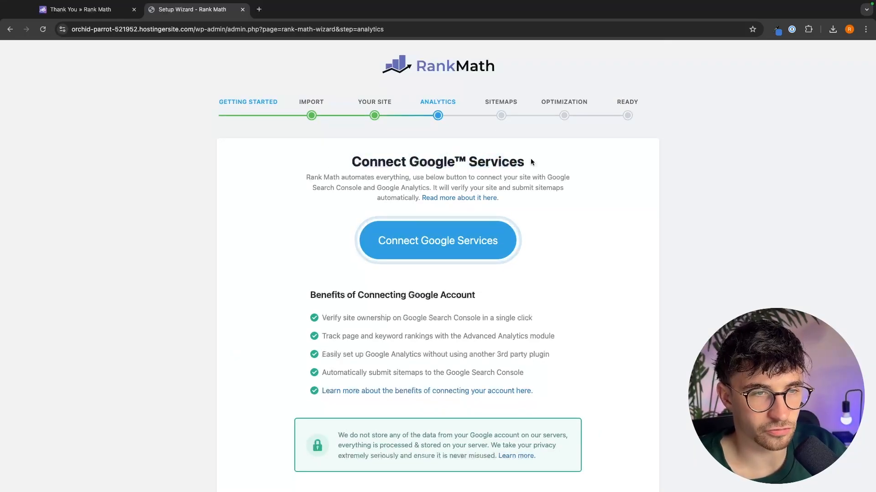
left_click_drag(336, 157, 561, 161)
scroll(547, 175, "down", 2)
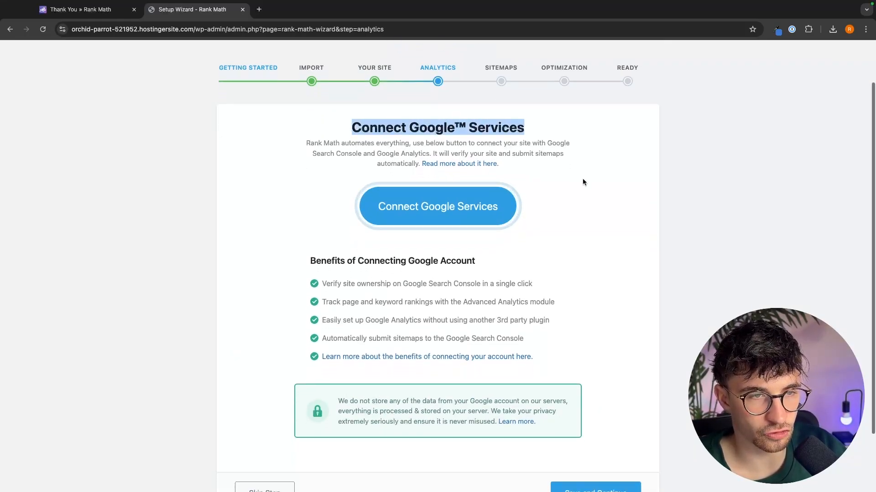
left_click(584, 182)
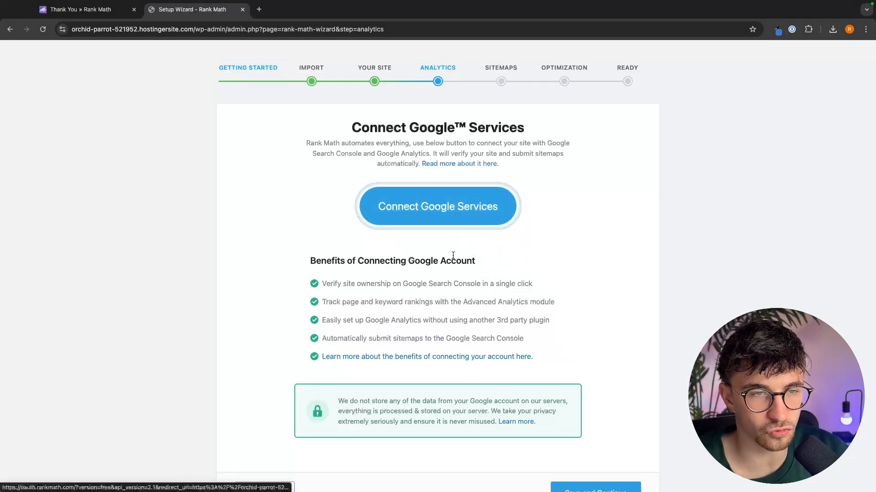
scroll(534, 235, "down", 2)
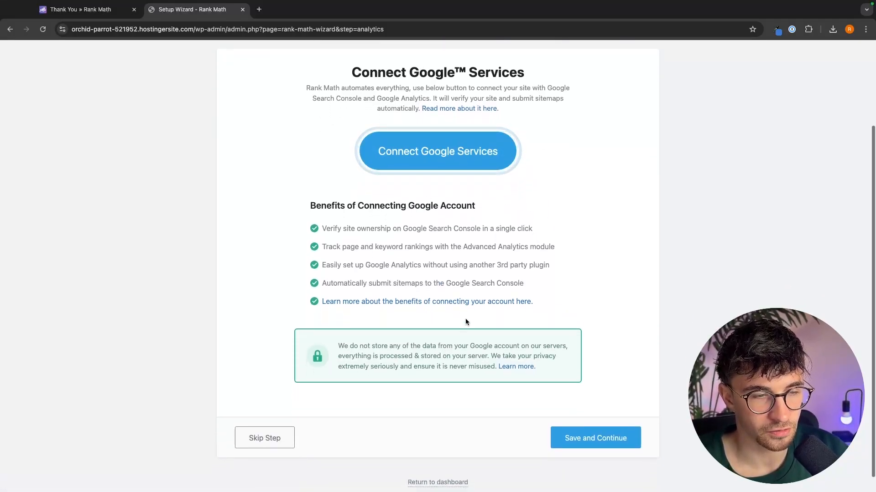
left_click(282, 440)
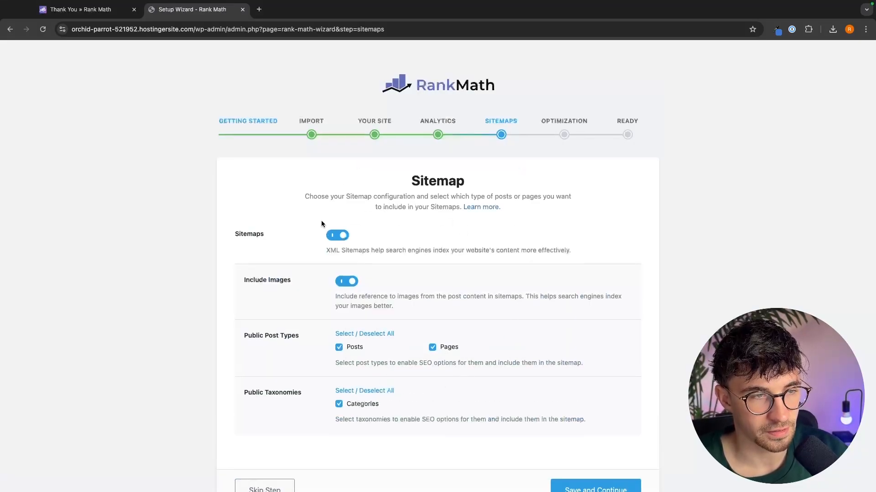
- Keep the default sitemap settings and save to continue to the SEO Tweaks step
scroll(321, 223, "down", 1)
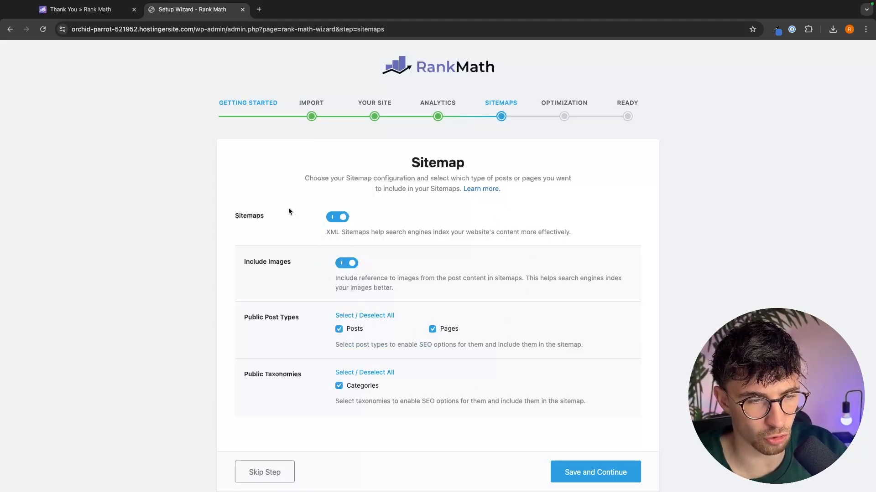
left_click(599, 473)
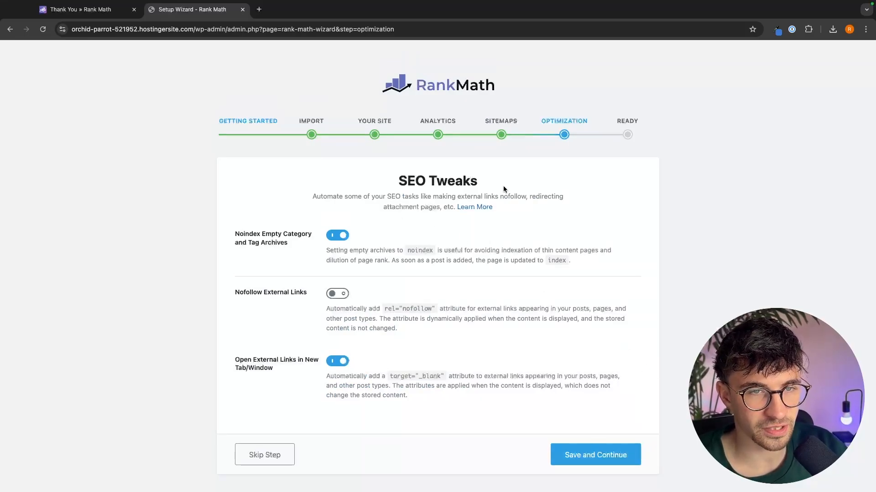
- Switch the Nofollow External Links option on and back off again
scroll(420, 239, "down", 1)
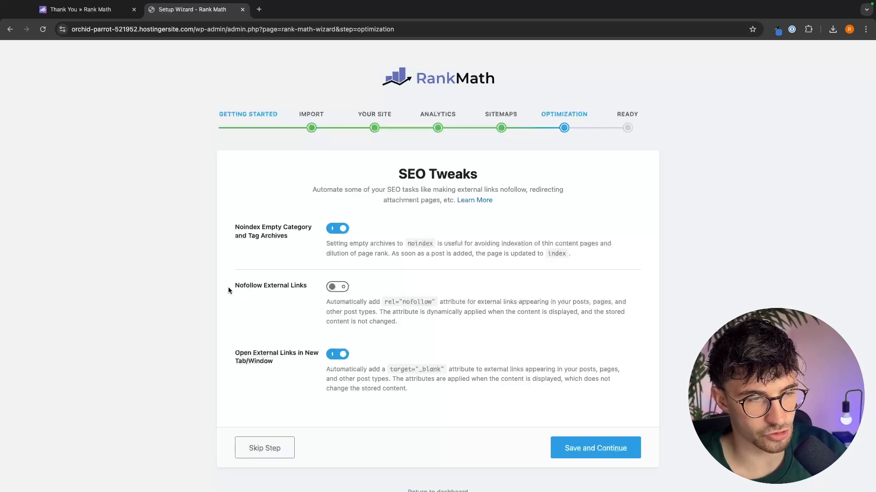
left_click_drag(230, 288, 283, 288)
left_click(276, 286)
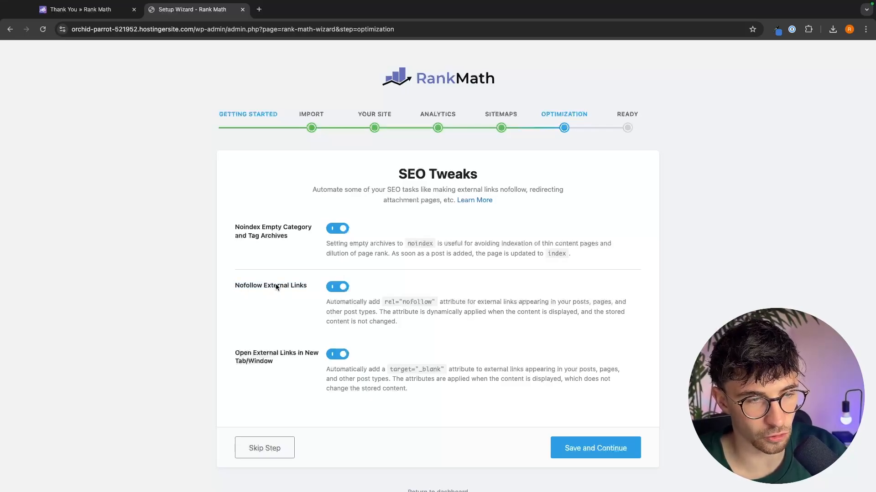
left_click(340, 288)
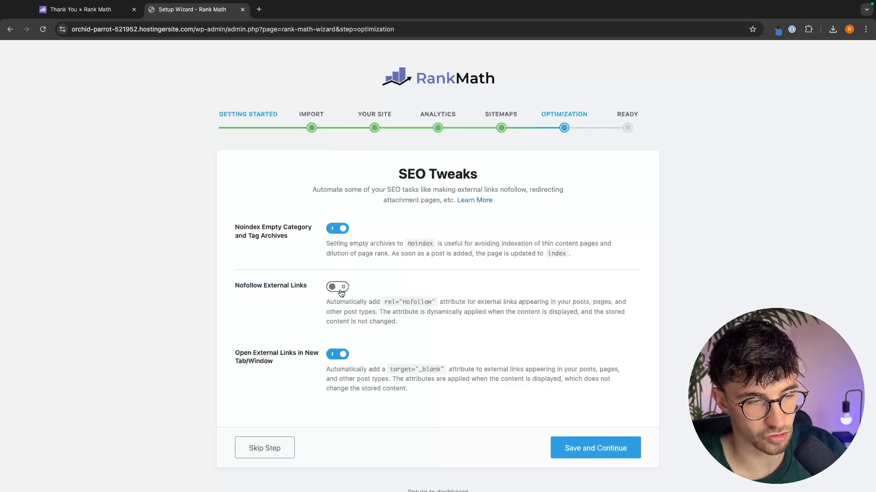
- Save the SEO Tweaks with Nofollow External Links switched off and continue to the final wizard step
left_click_drag(325, 301, 419, 324)
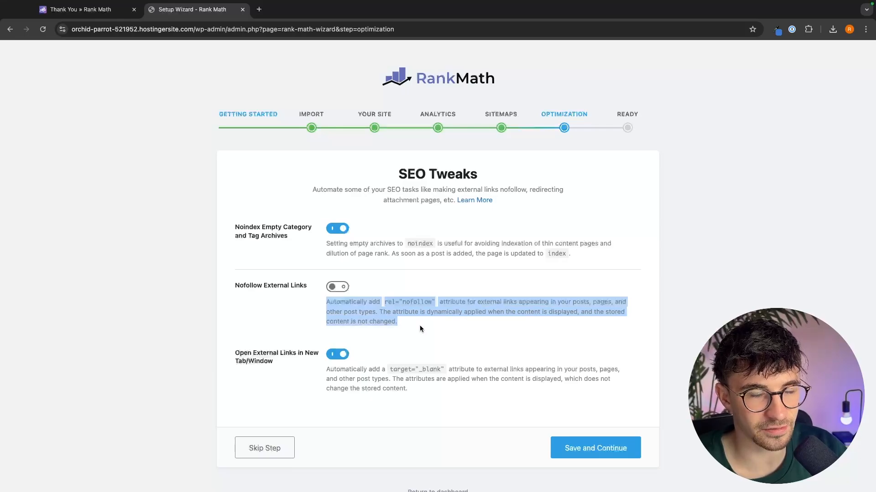
left_click(420, 325)
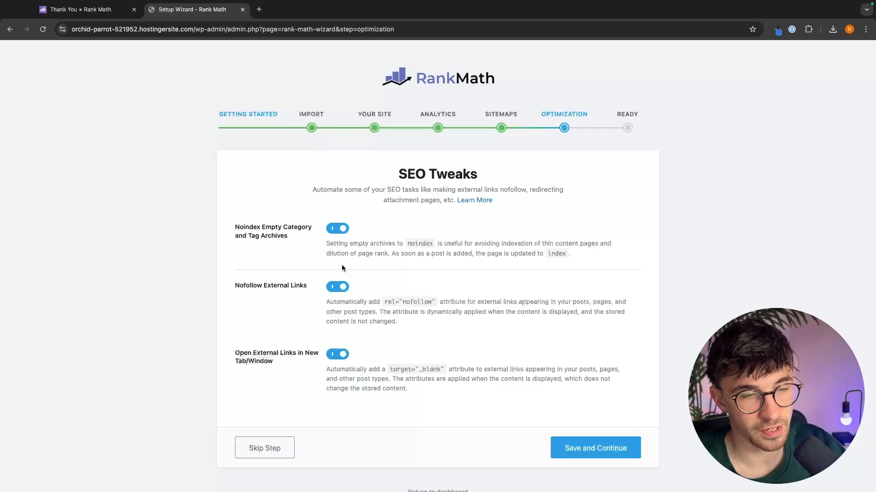
left_click(338, 287)
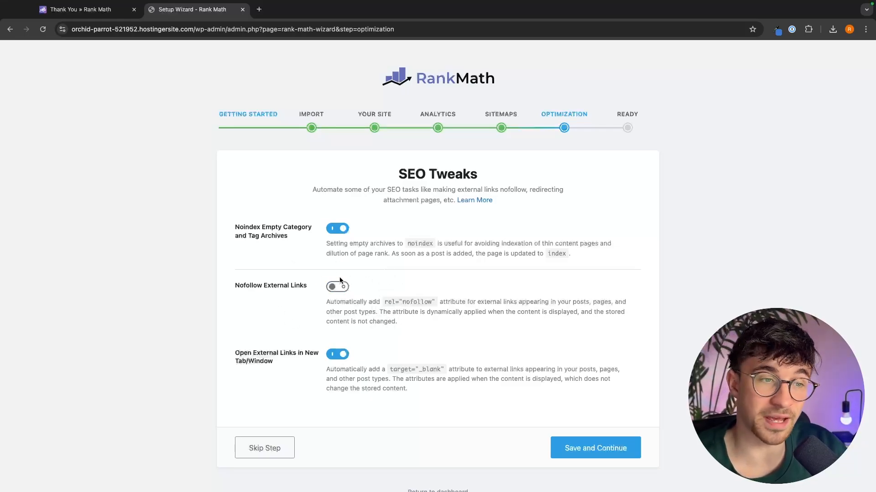
left_click(614, 441)
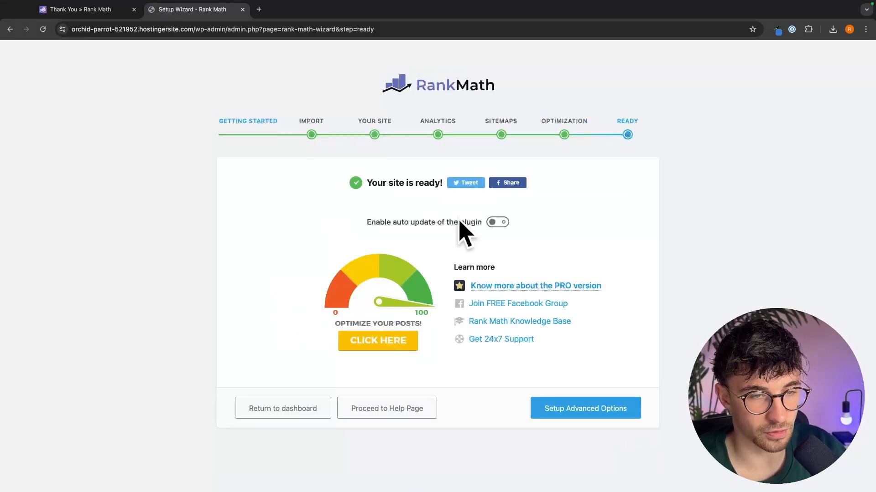
- Finish the setup wizard and return to the dashboard
left_click_drag(368, 182, 345, 181)
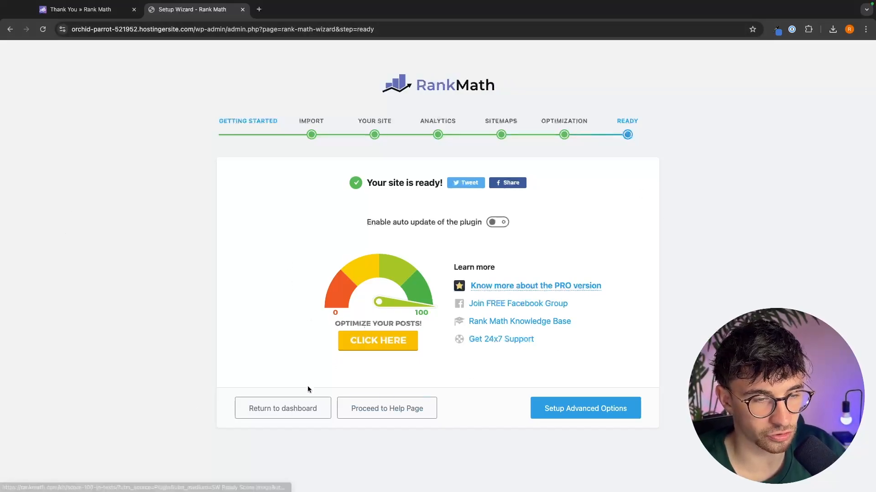
left_click(277, 416)
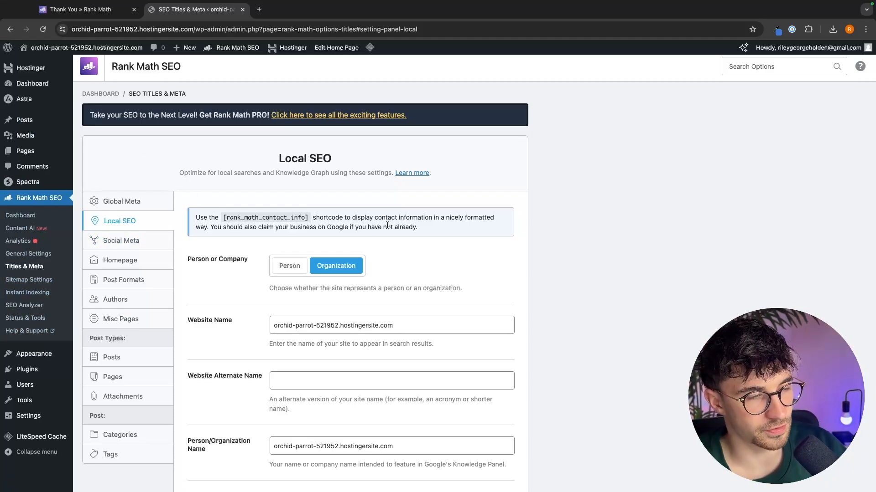
- Open the Links section of Rank Math's General Settings
left_click(29, 254)
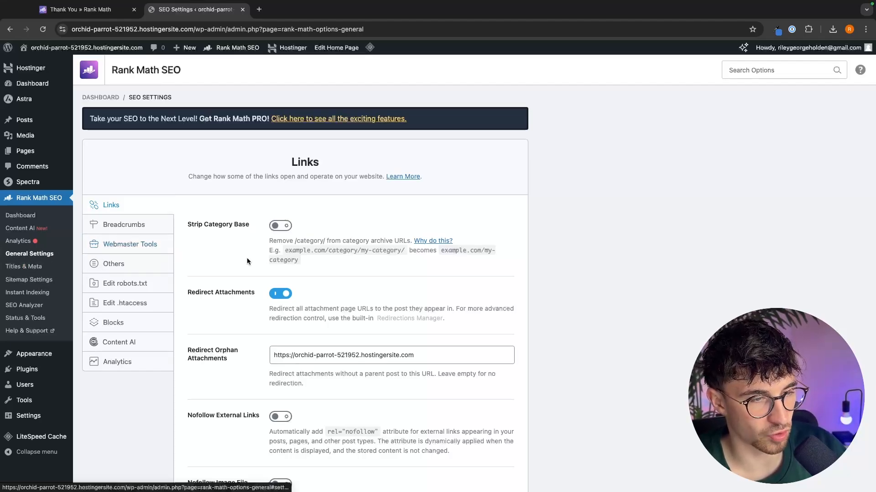
scroll(247, 258, "down", 3)
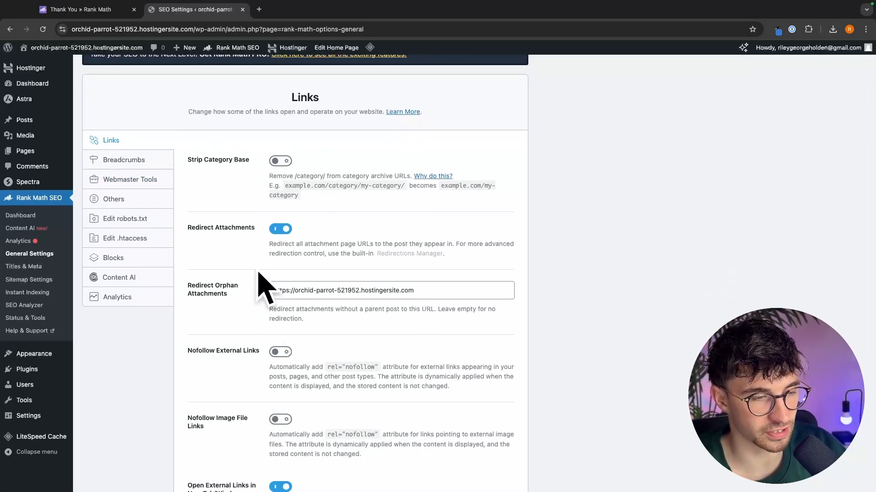
scroll(358, 319, "down", 1)
scroll(359, 322, "up", 1)
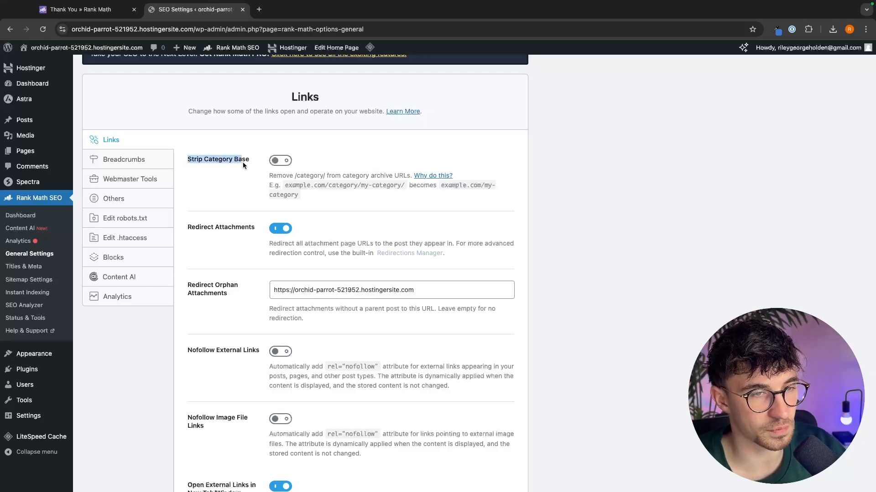
left_click(303, 196)
scroll(302, 196, "up", 2)
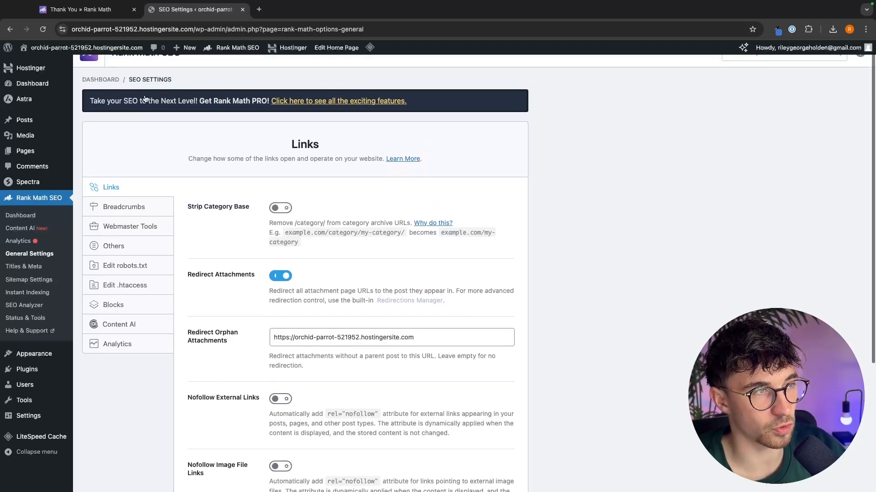
- Open the live site in a new tab to examine a page's URL, then close that tab
right_click(113, 48)
left_click(75, 66)
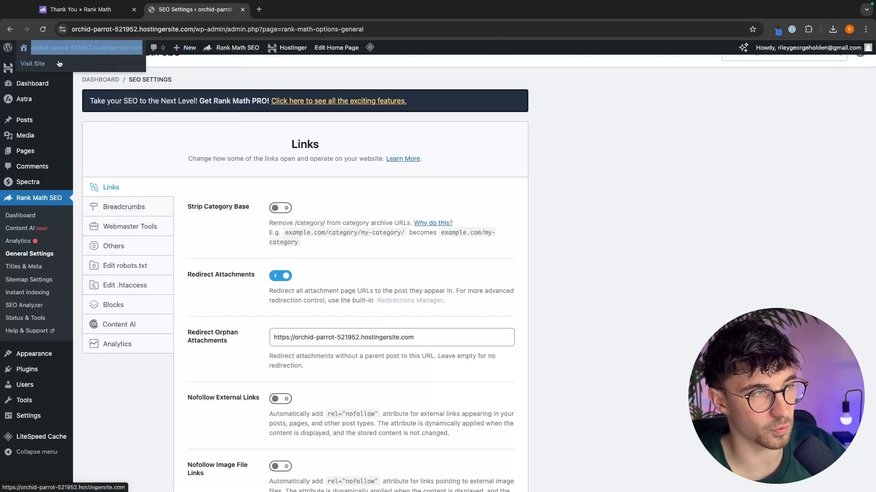
right_click(45, 64)
left_click(60, 68)
left_click(278, 16)
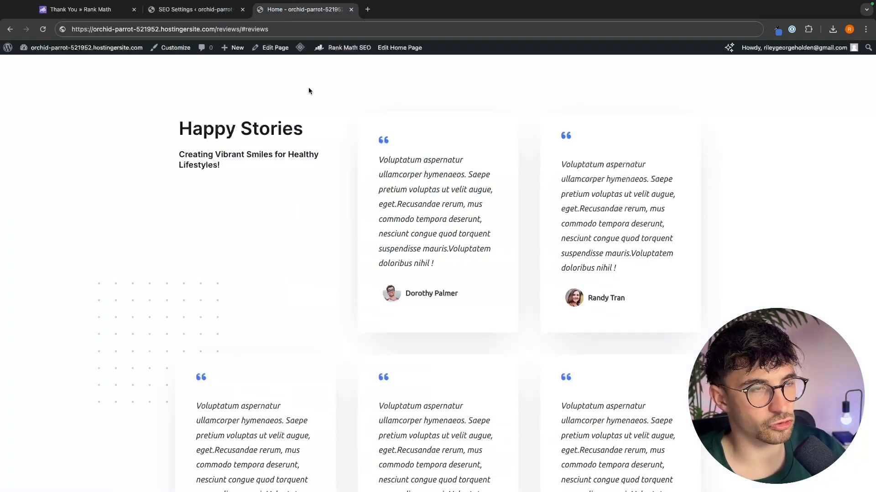
scroll(299, 146, "up", 2)
scroll(300, 146, "down", 5)
scroll(299, 145, "up", 15)
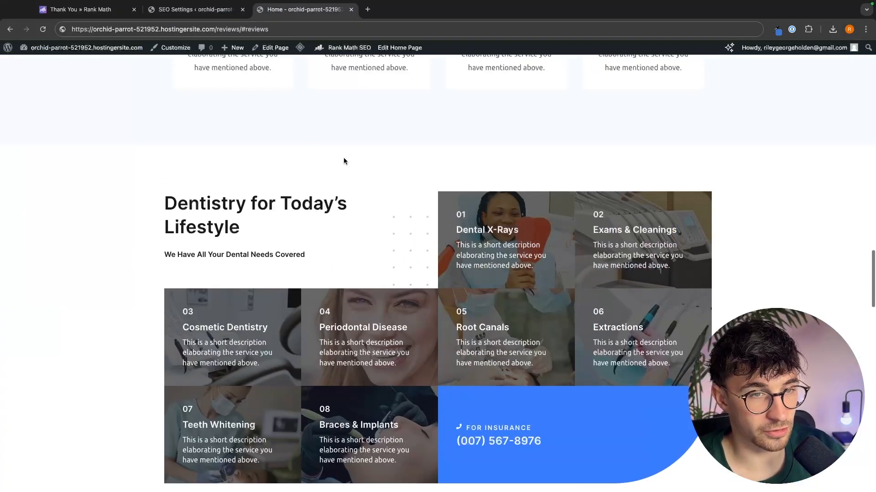
scroll(344, 161, "down", 10)
scroll(343, 159, "down", 3)
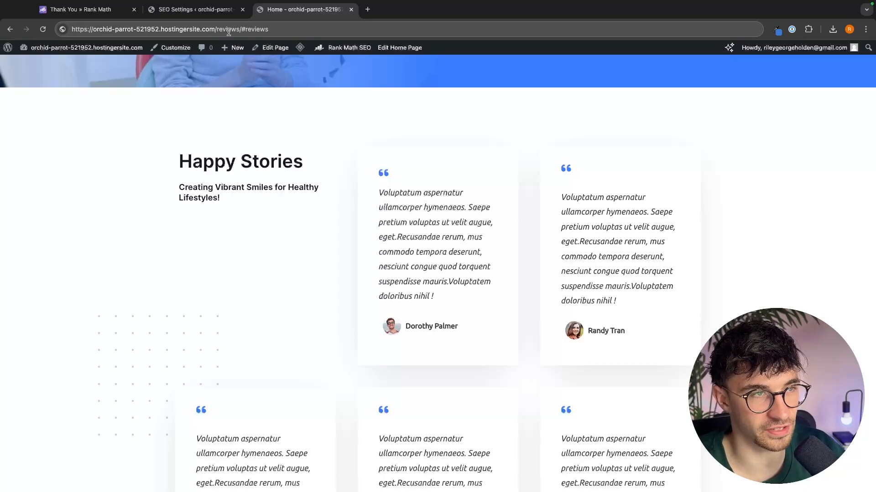
left_click_drag(239, 28, 222, 29)
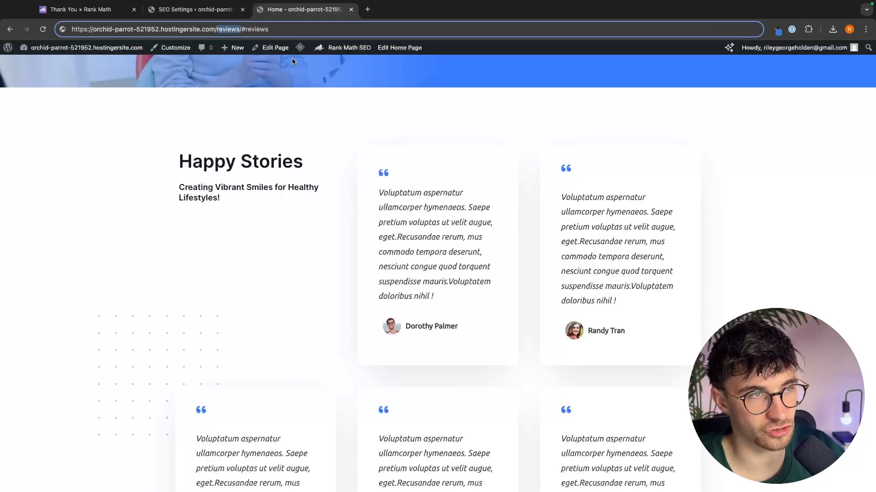
left_click(341, 102)
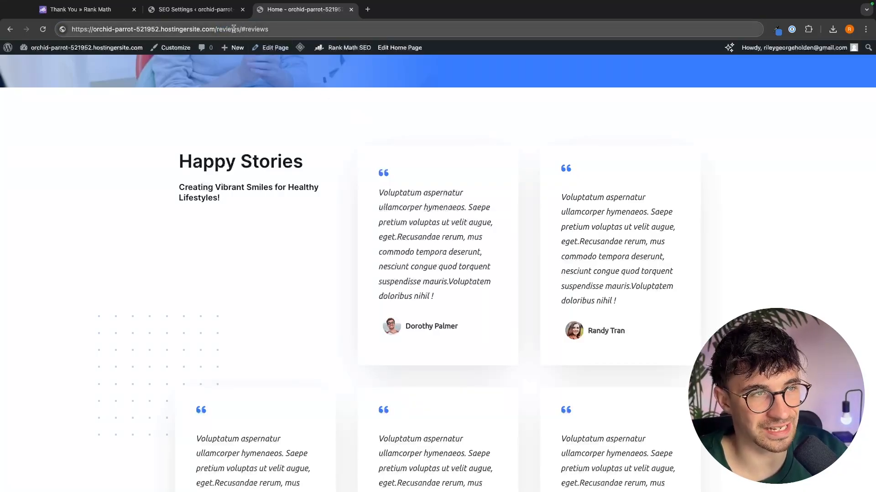
left_click(351, 10)
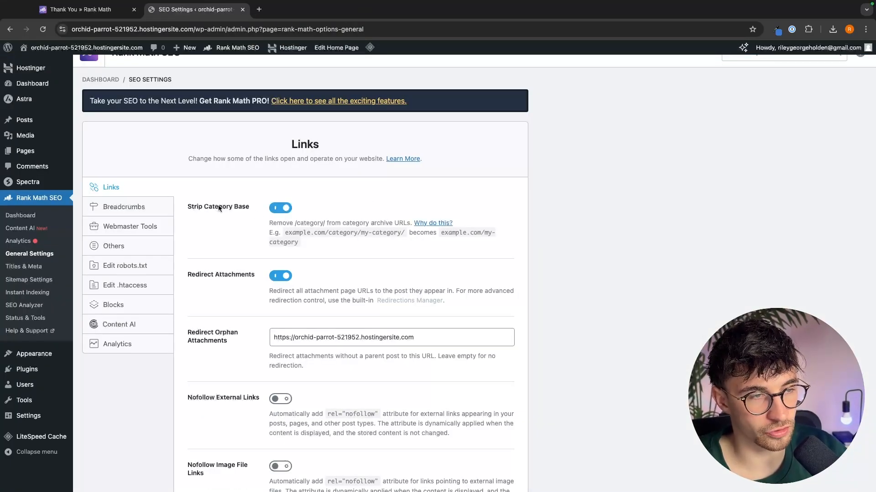
- Switch the Strip Category Base option on
left_click_drag(440, 232, 283, 245)
left_click(283, 244)
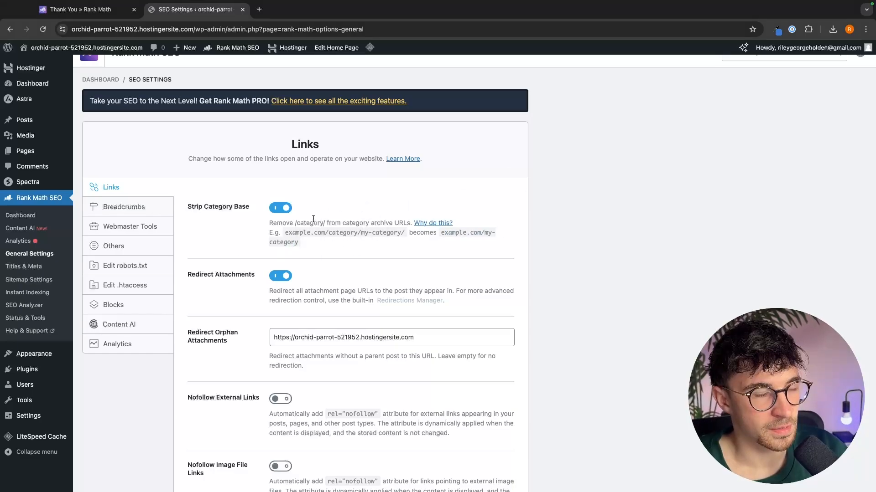
- Open the live site's homepage in a new tab to review it, then return to the settings tab
mouse_move(82, 47)
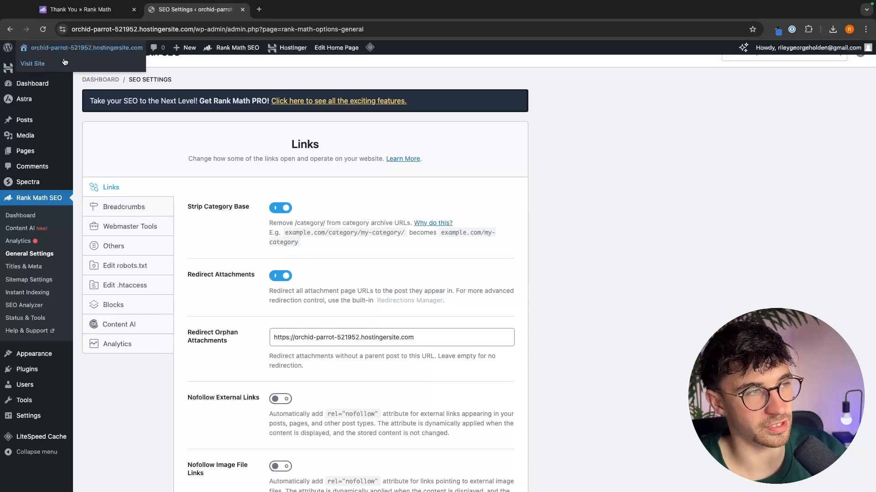
right_click(42, 63)
left_click(52, 68)
key("ctrl+Tab")
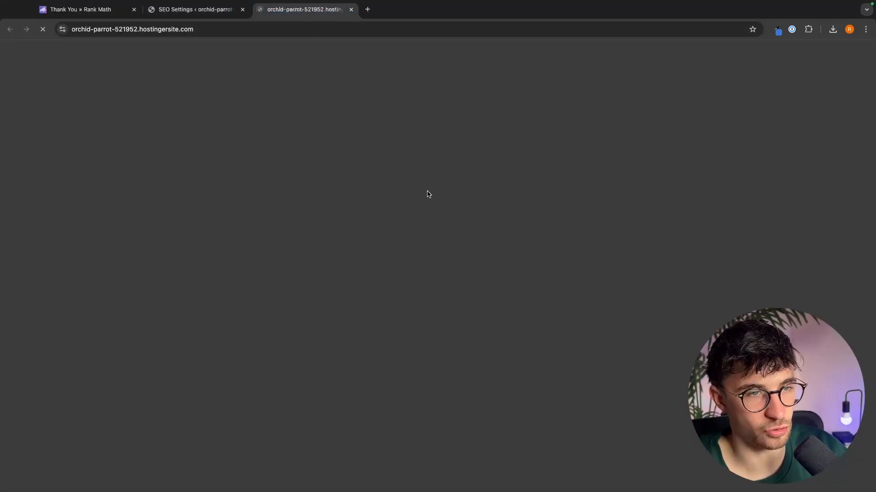
scroll(485, 260, "down", 10)
scroll(485, 260, "up", 3)
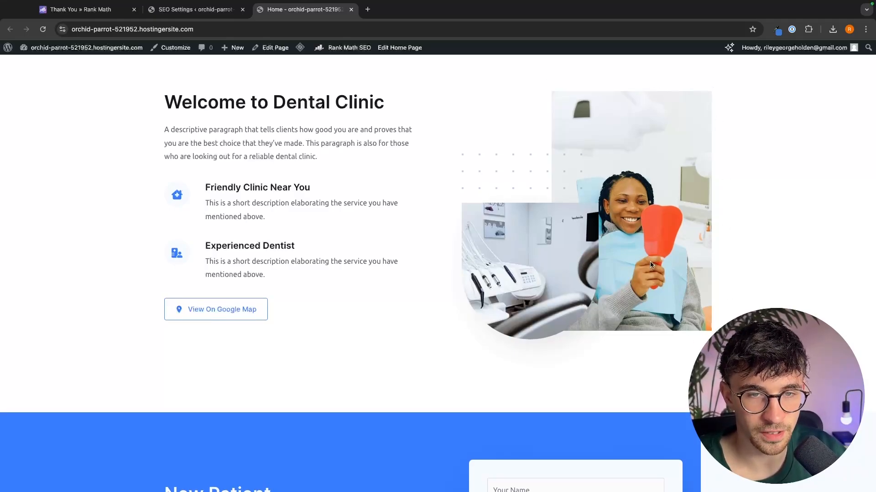
scroll(456, 333, "up", 1)
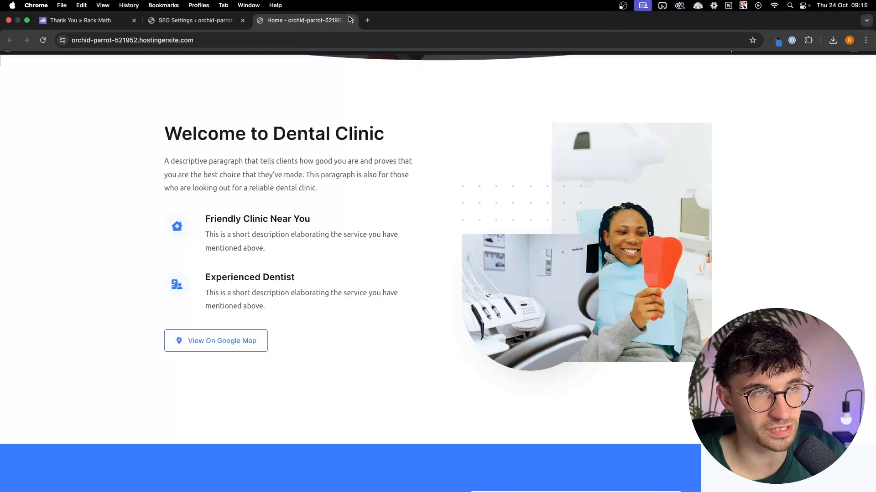
left_click(196, 21)
scroll(417, 213, "down", 2)
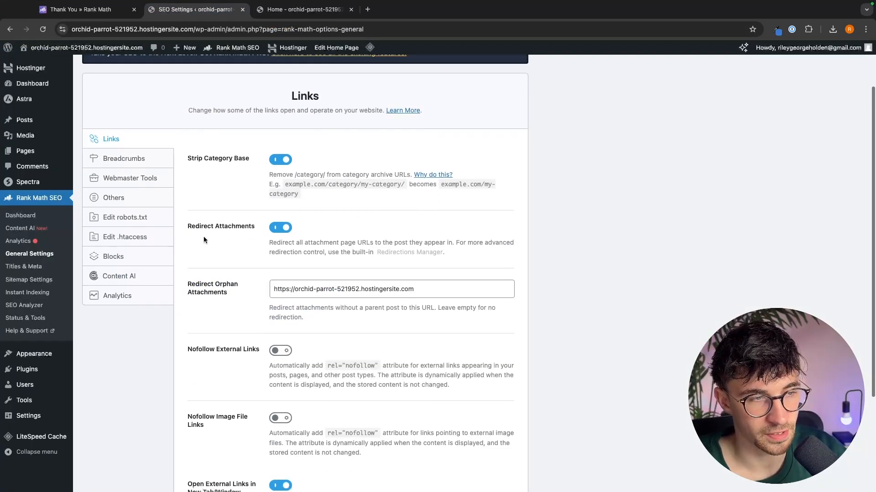
- Keep Redirect Attachments and the remaining link options as they are and save the Links settings
left_click_drag(184, 227, 239, 231)
left_click(251, 228)
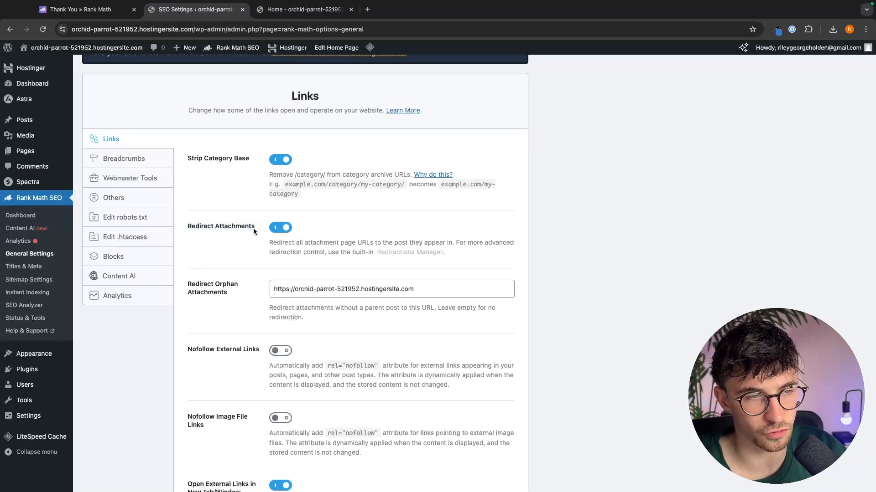
left_click(248, 228)
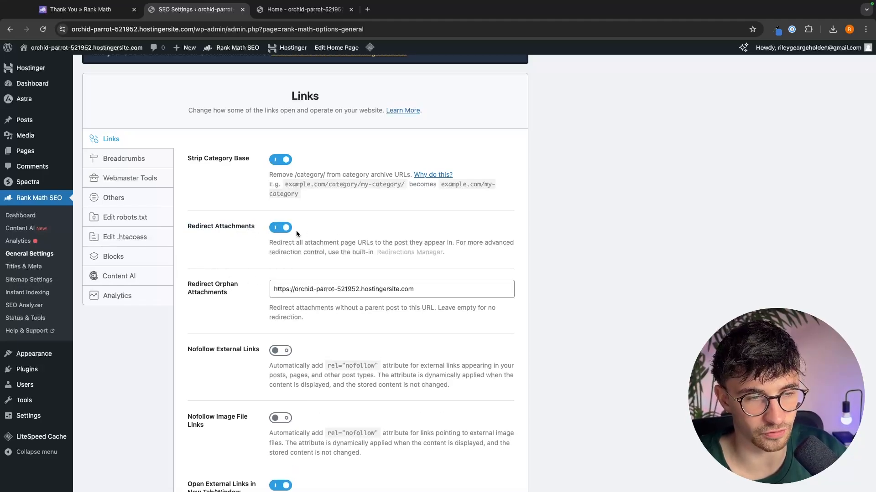
scroll(275, 242, "down", 2)
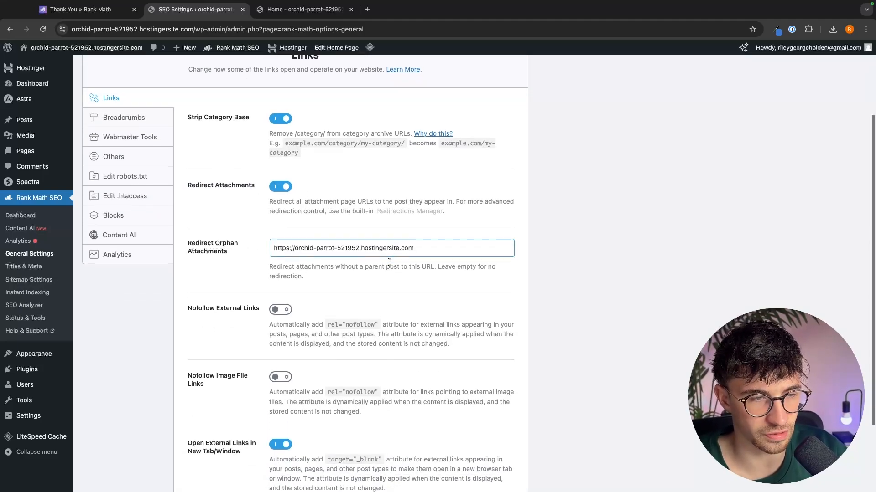
scroll(389, 262, "down", 2)
left_click_drag(174, 224, 275, 228)
left_click(220, 245)
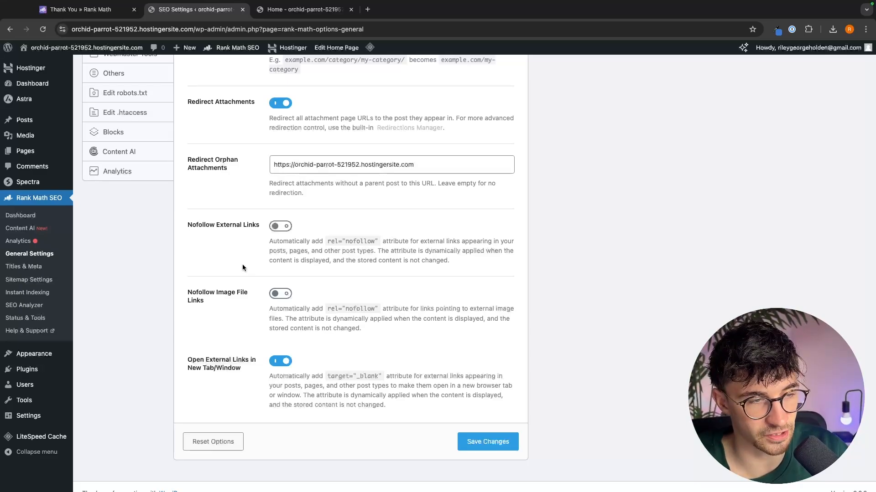
left_click_drag(207, 296, 173, 290)
left_click(180, 294)
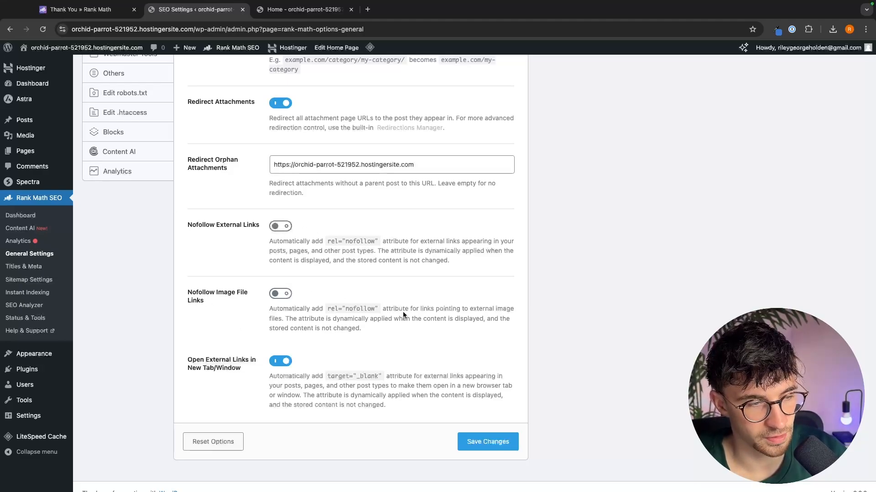
left_click_drag(182, 363, 235, 370)
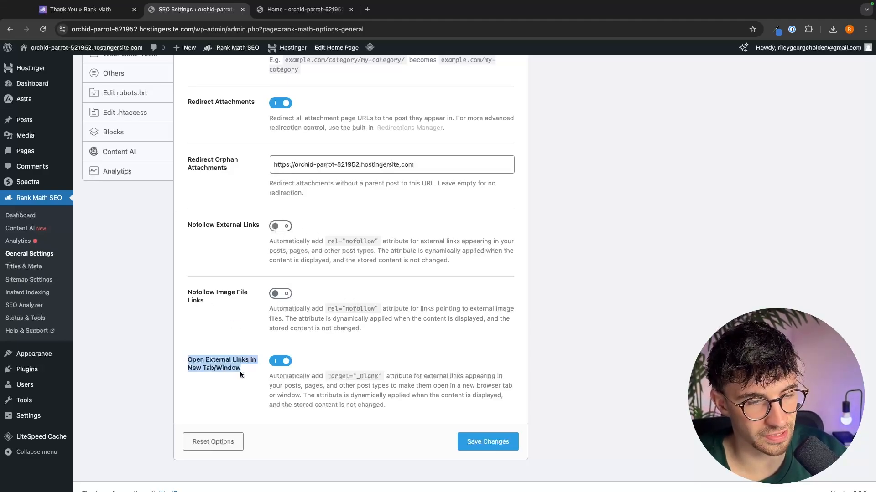
left_click(241, 371)
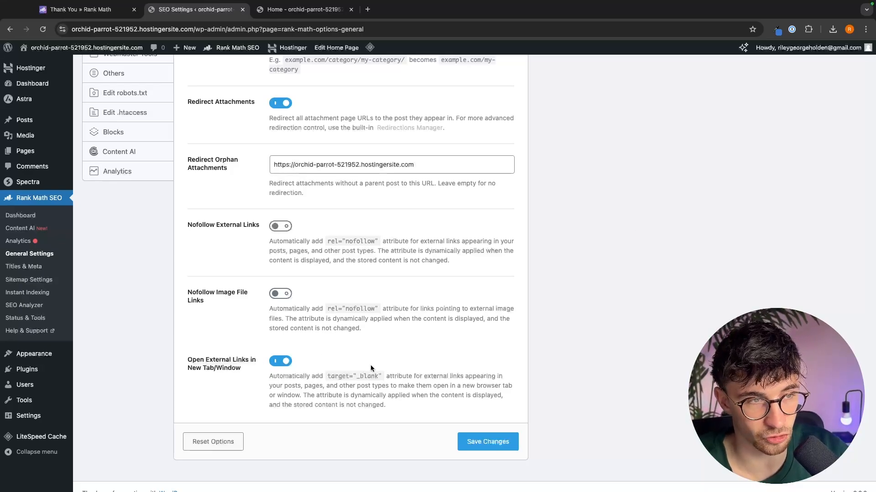
left_click(483, 451)
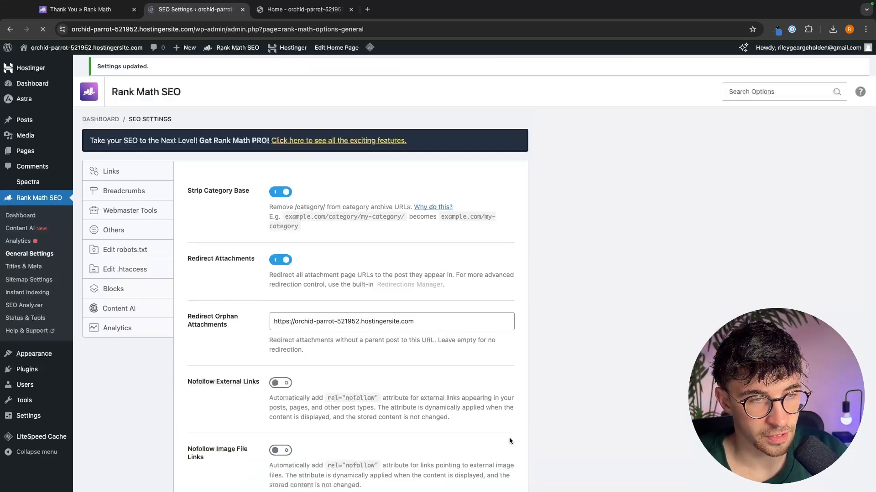
- Browse the Breadcrumbs and Webmaster Tools sections of the General Settings
scroll(602, 405, "down", 1)
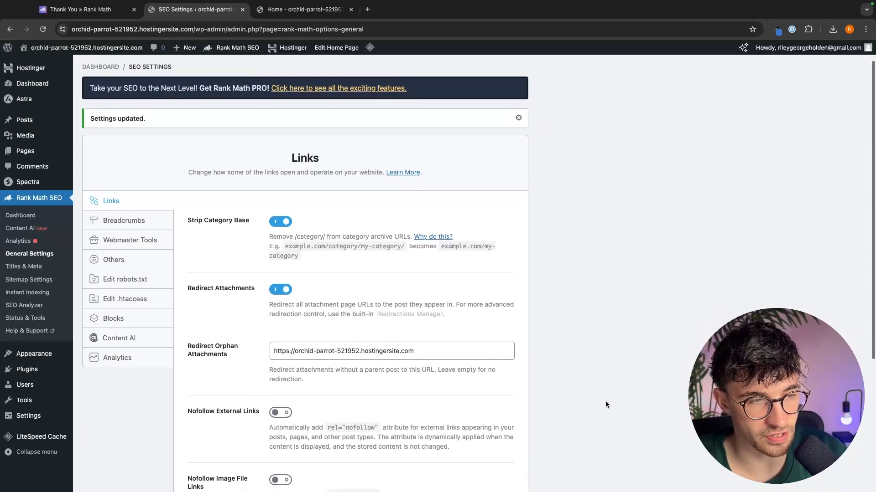
scroll(329, 209, "down", 1)
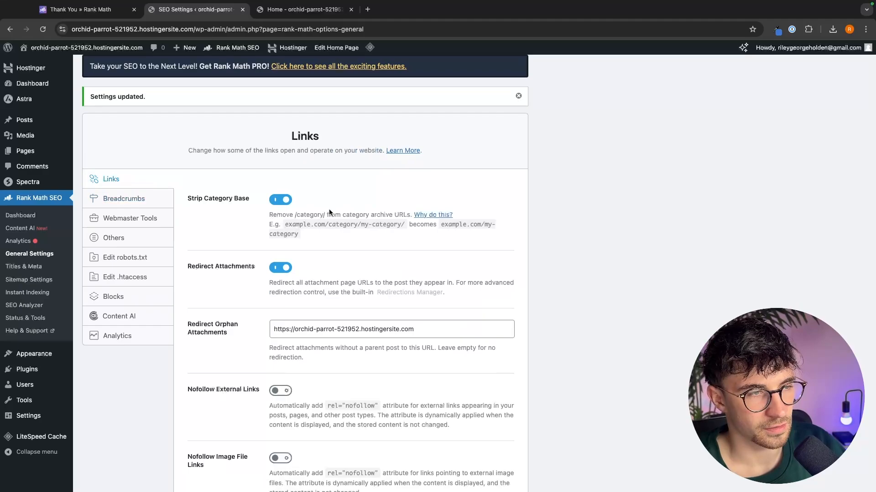
left_click(142, 189)
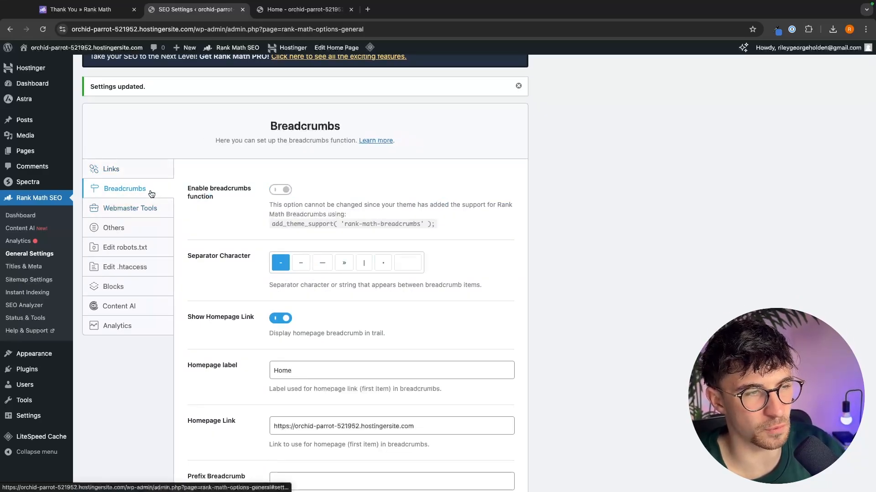
left_click(146, 208)
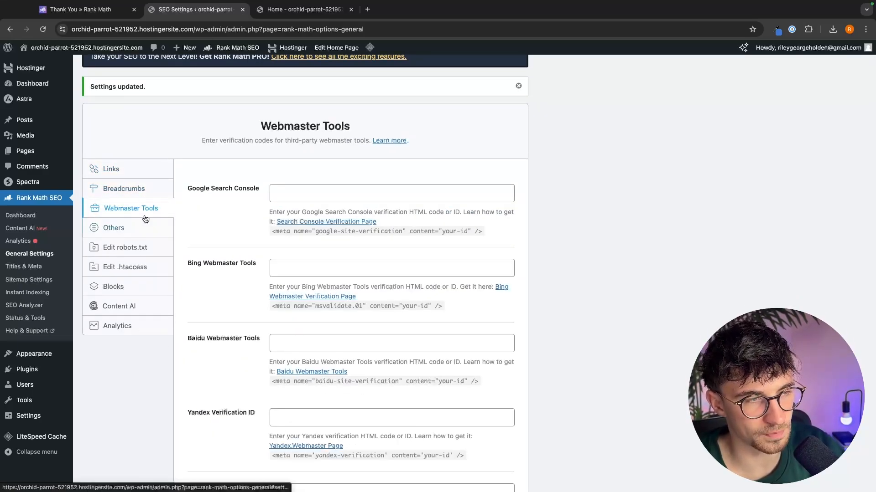
- Open the Titles & Meta settings and switch the Capitalize Titles option on
left_click(144, 188)
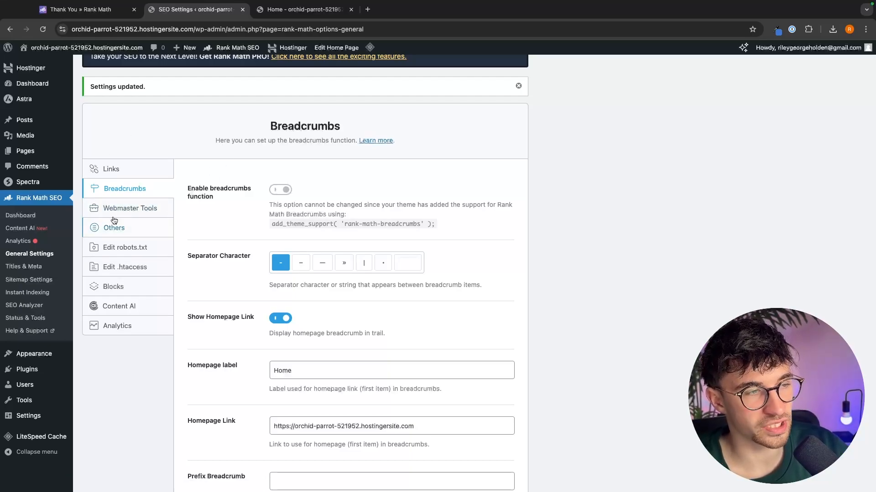
left_click(38, 268)
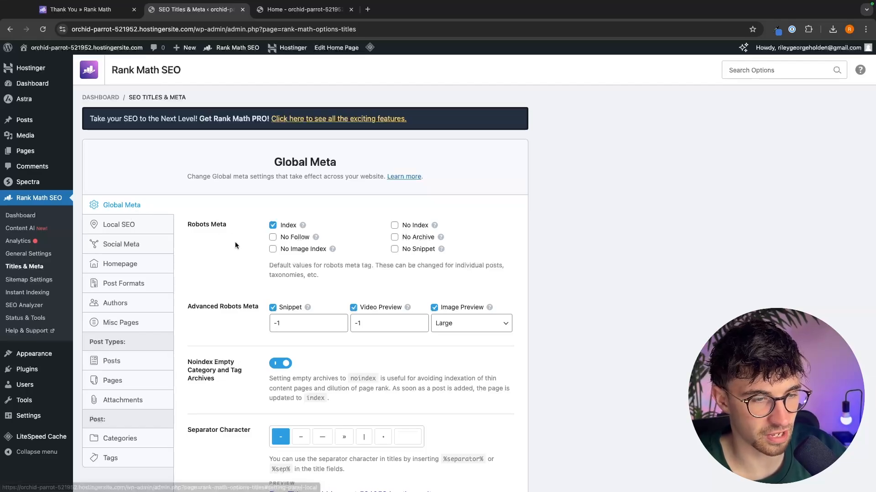
scroll(235, 245, "down", 5)
scroll(235, 246, "down", 2)
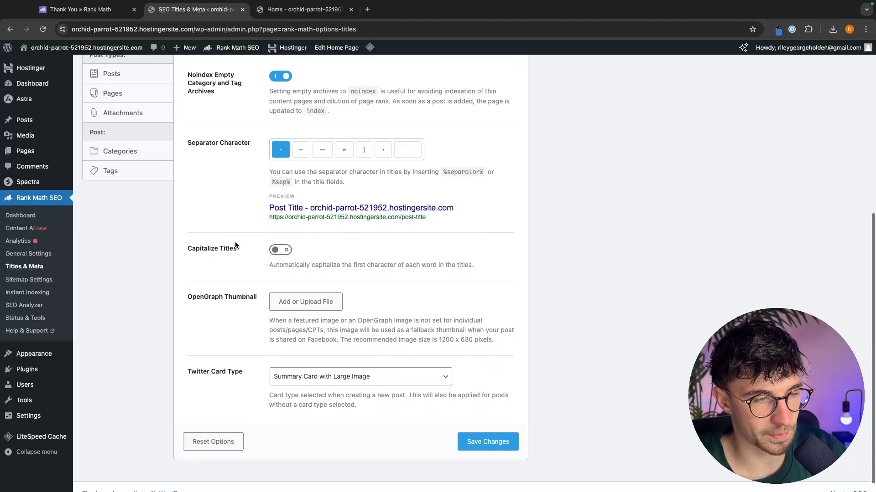
left_click(280, 247)
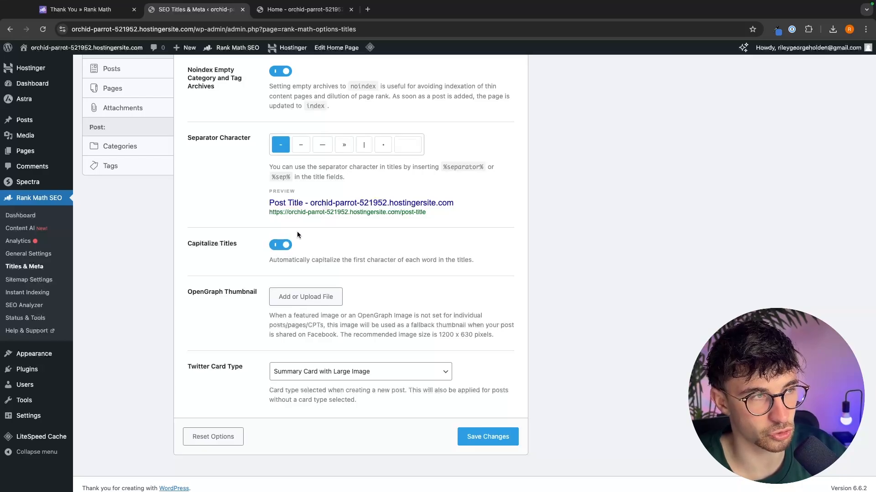
- Search Google for rank math in a new tab to review its result panel, then return to the settings tab
key("ctrl+t")
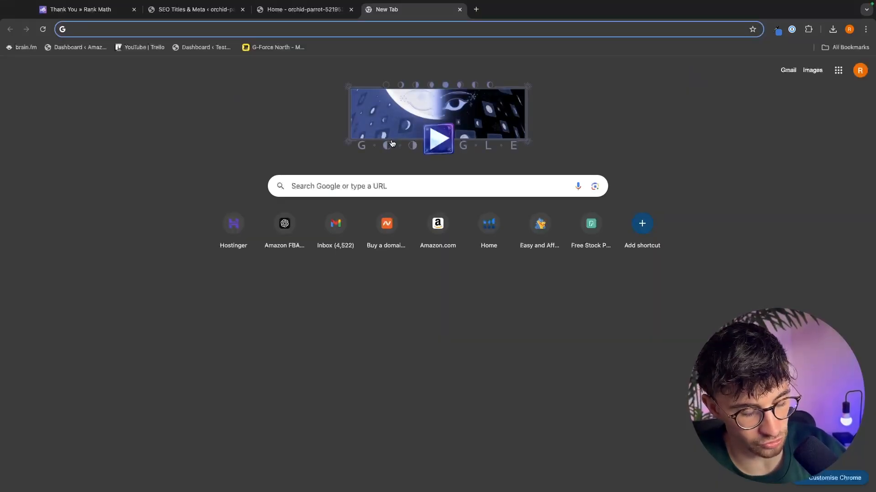
type("rankmath.com/my-account/?rm_redirect_to=https%3A%2F%2Frankmath.com%2Faffiliate-area%2F")
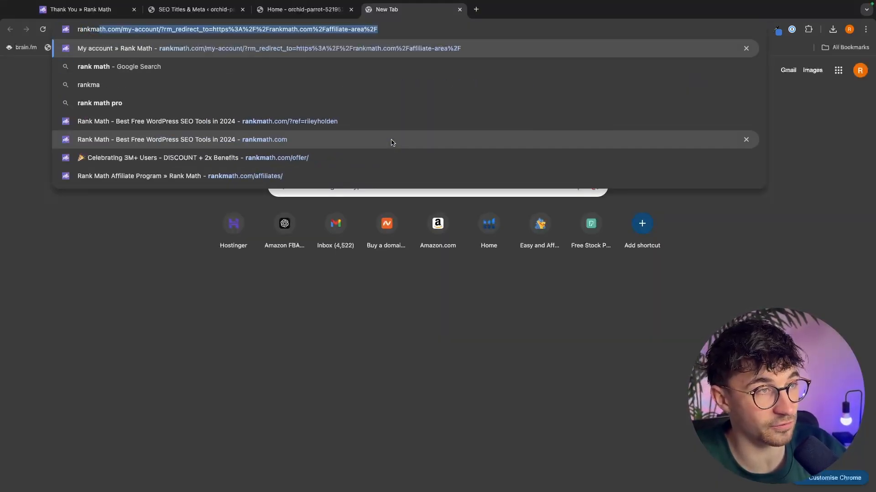
key("Down")
key("Return")
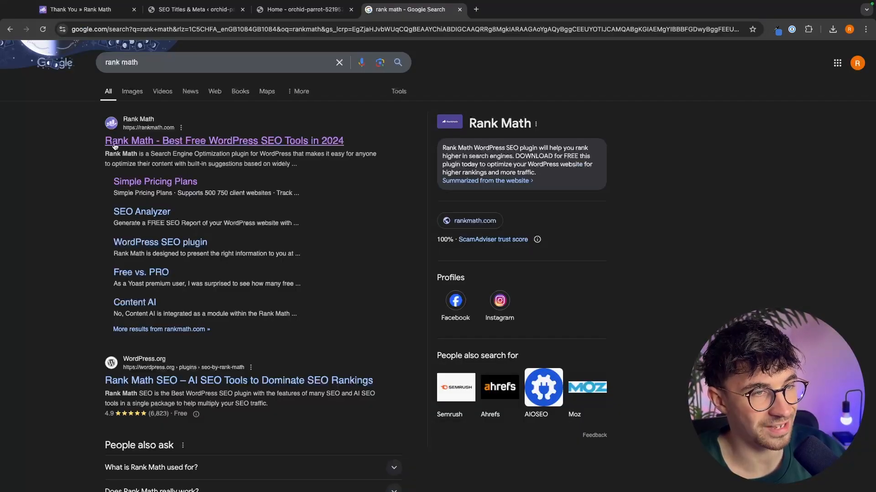
left_click_drag(104, 143, 350, 142)
scroll(337, 171, "down", 1)
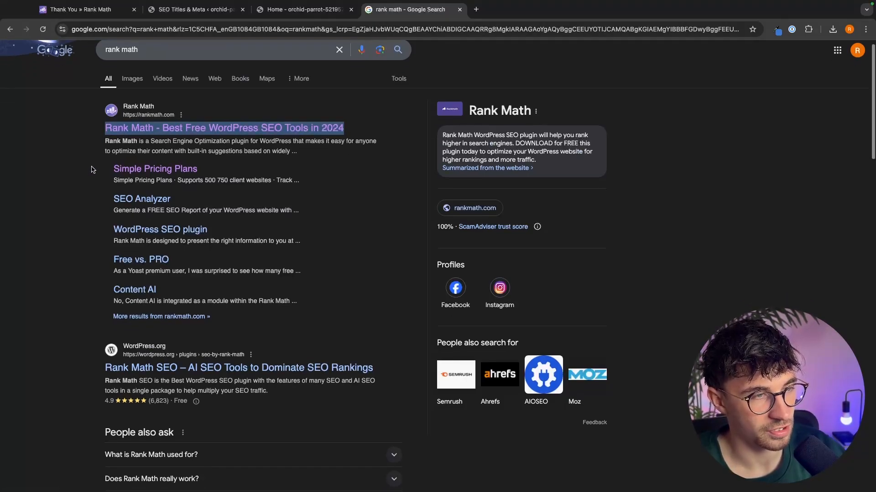
left_click(94, 171)
left_click_drag(117, 207, 102, 251)
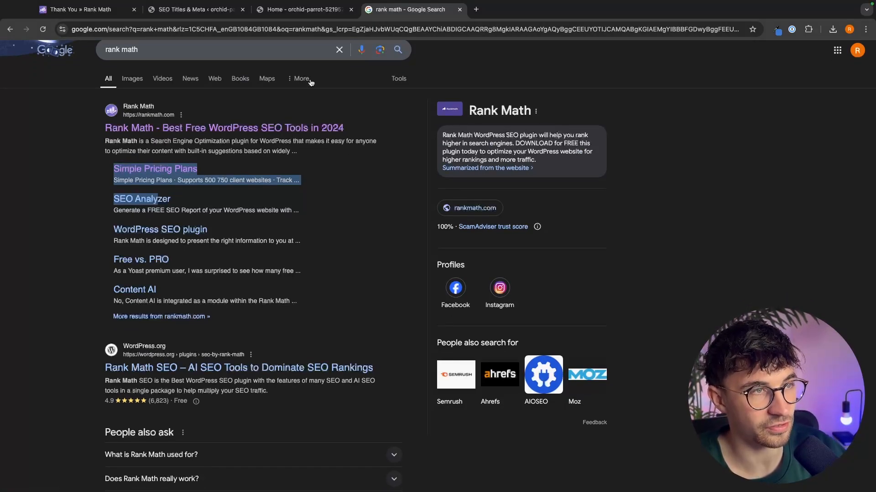
left_click(201, 10)
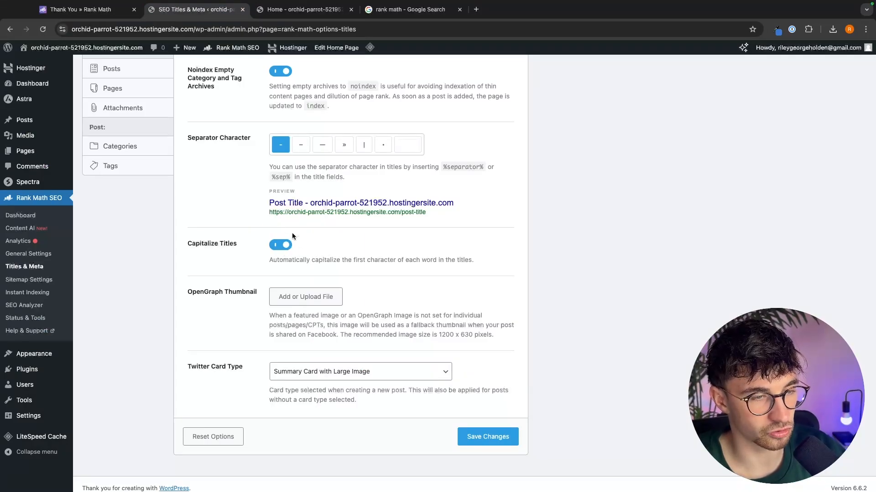
- Save the Titles & Meta changes and open the Local SEO section
left_click(492, 443)
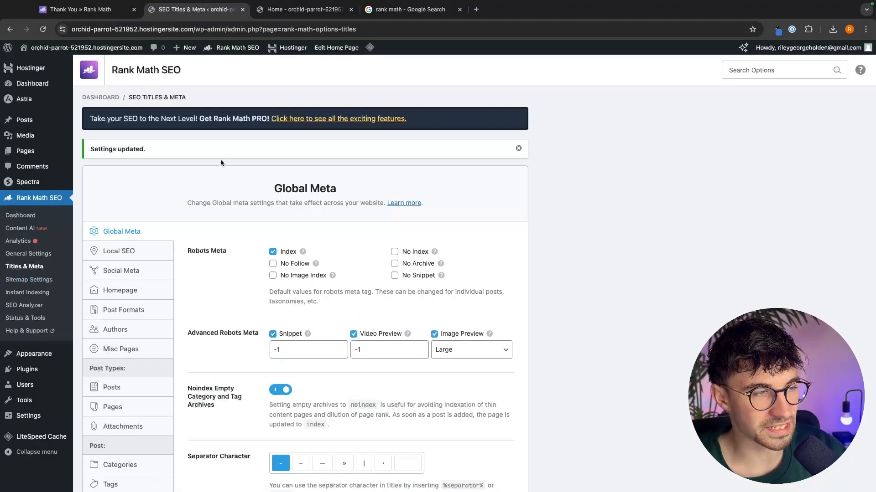
left_click(120, 254)
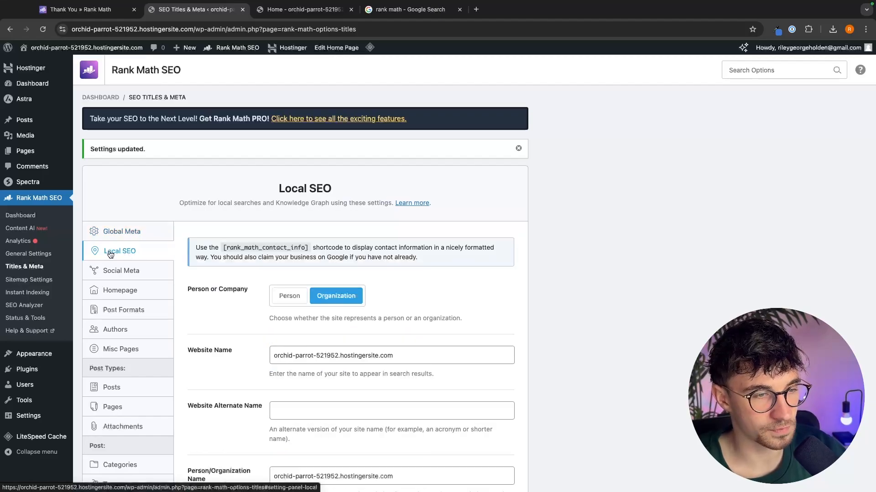
scroll(178, 251, "down", 2)
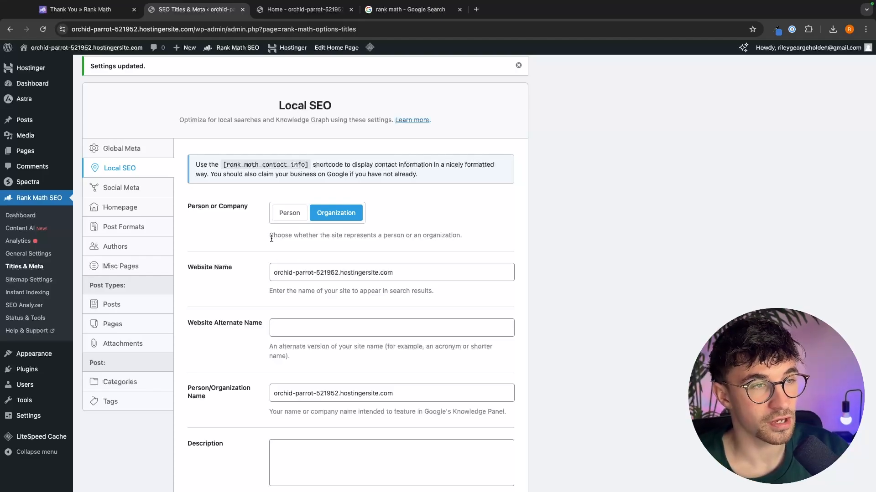
left_click_drag(108, 170, 138, 169)
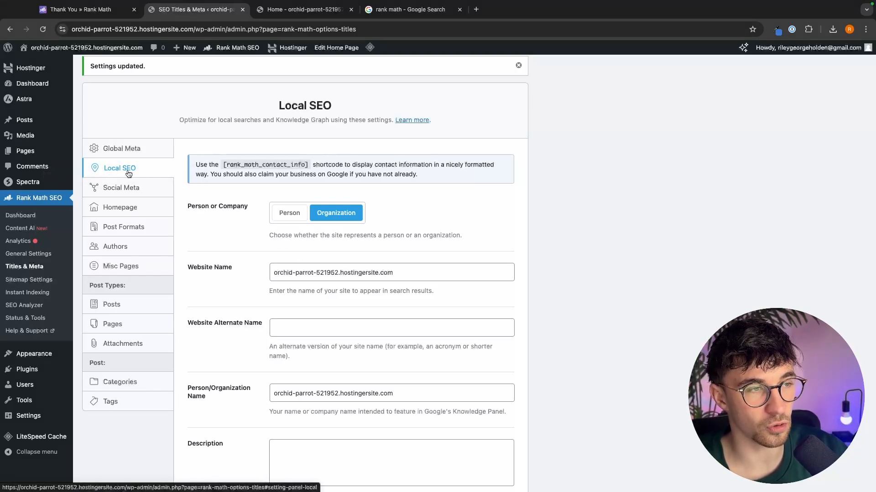
- Search Google for costa coffee in a new tab and examine its knowledge panel
left_click(475, 9)
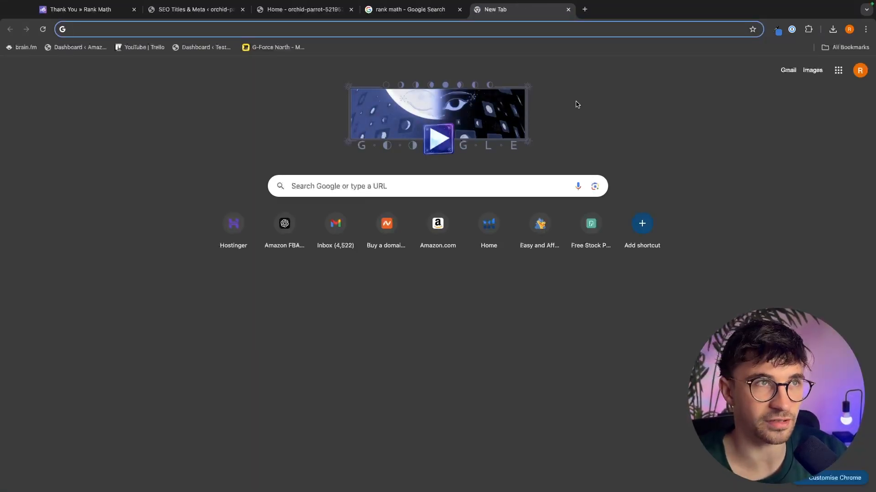
type("cot")
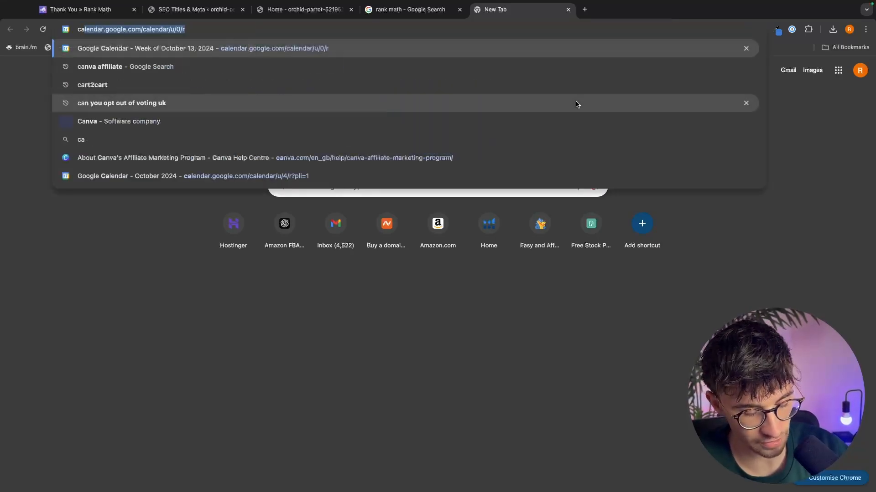
type("ta coffe")
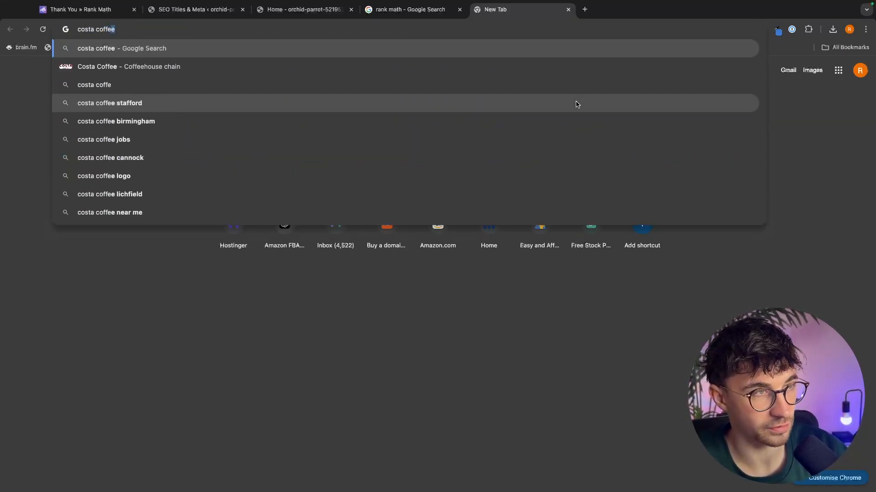
key("Return")
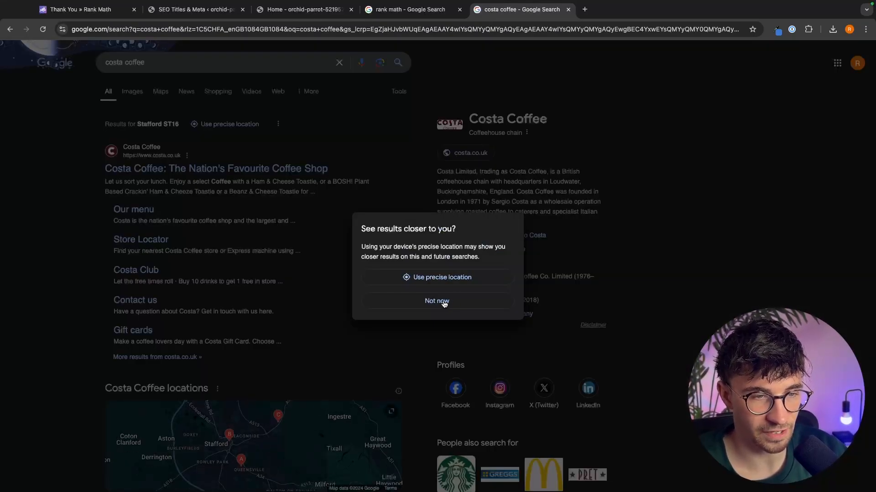
left_click(445, 304)
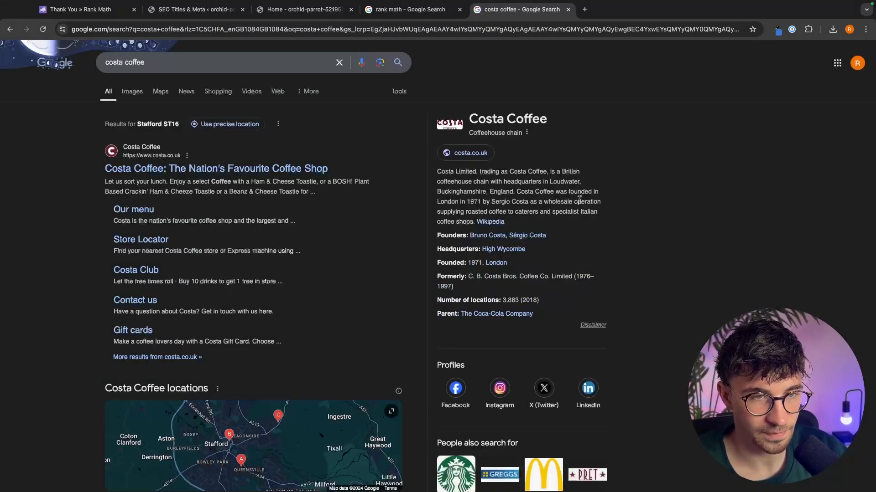
mouse_move(450, 128)
left_mouse_down()
mouse_move(570, 313)
mouse_move(482, 249)
mouse_move(441, 134)
left_mouse_up()
left_click(570, 313)
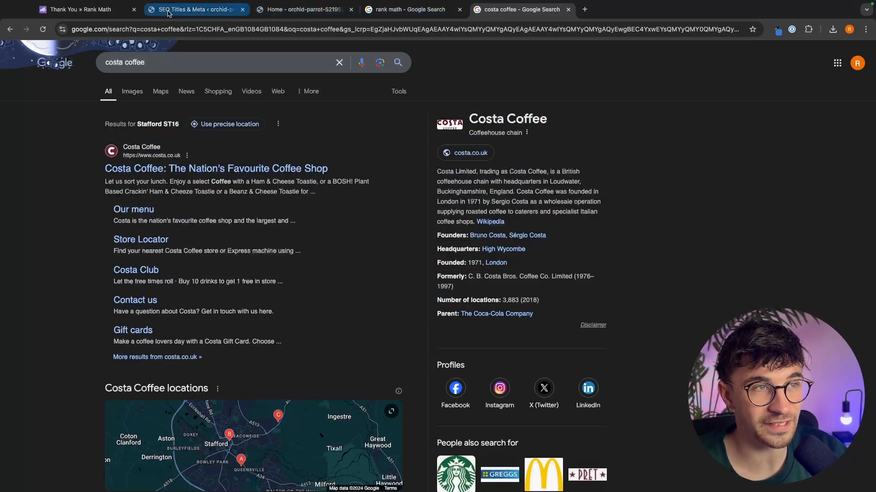
left_click(196, 9)
scroll(343, 231, "down", 1)
left_click(520, 9)
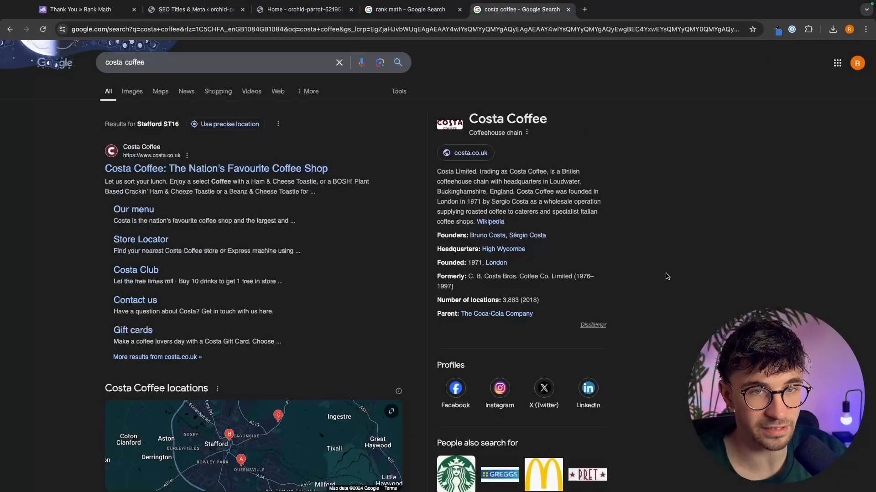
left_click_drag(564, 313, 442, 128)
left_click(682, 193)
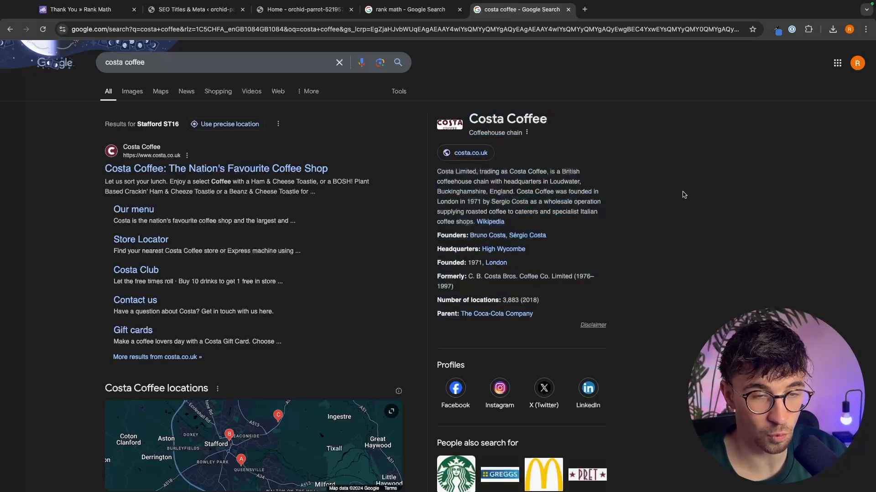
left_click_drag(556, 324, 446, 140)
left_click(610, 178)
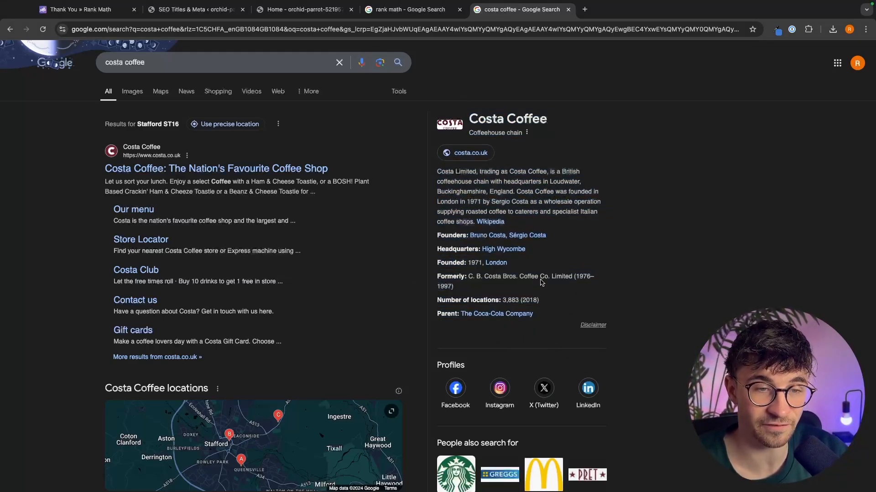
left_click_drag(547, 328, 431, 123)
left_click(622, 195)
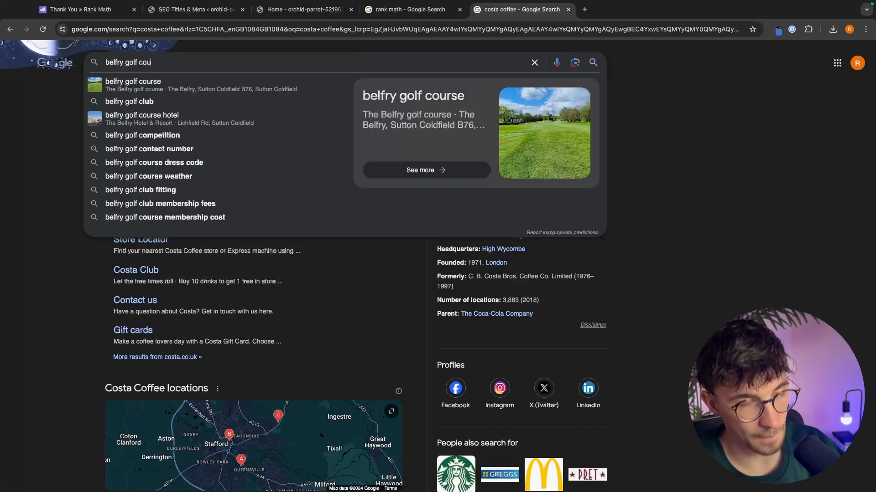
- Search for belfry golf course and examine its business profile panel and photos
type("rse")
key("Return")
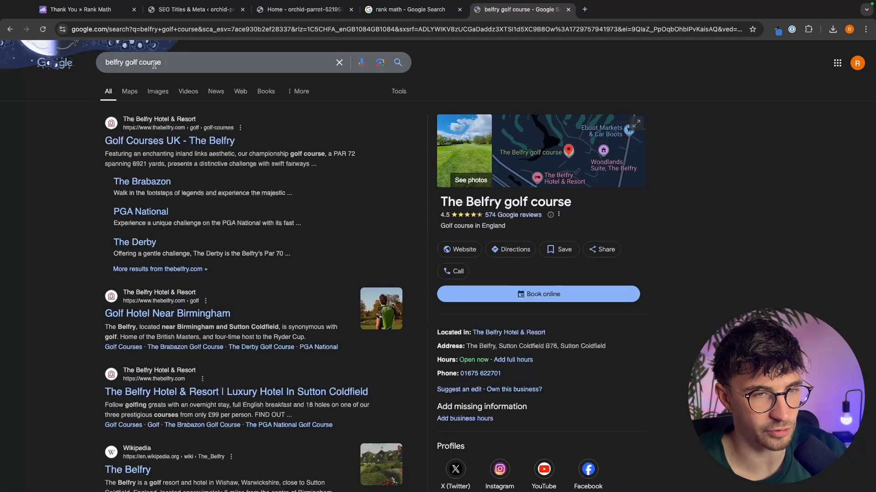
scroll(651, 286, "down", 2)
scroll(650, 283, "down", 2)
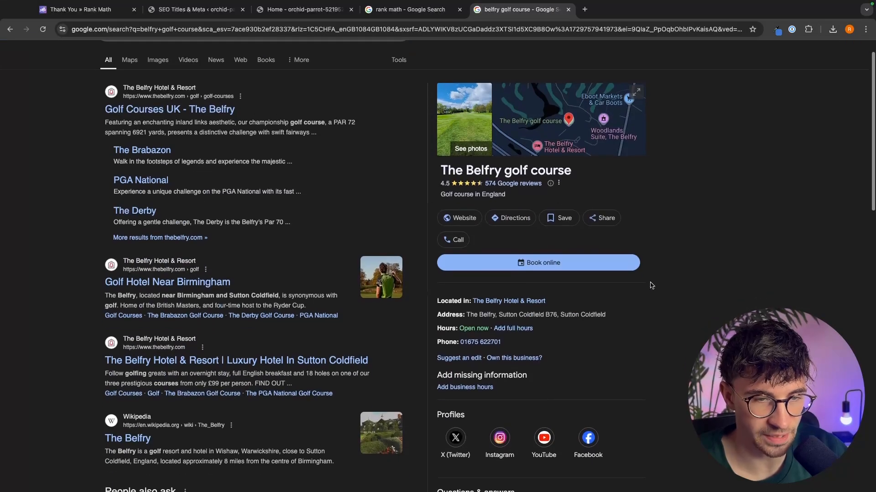
scroll(650, 283, "up", 3)
left_click(460, 144)
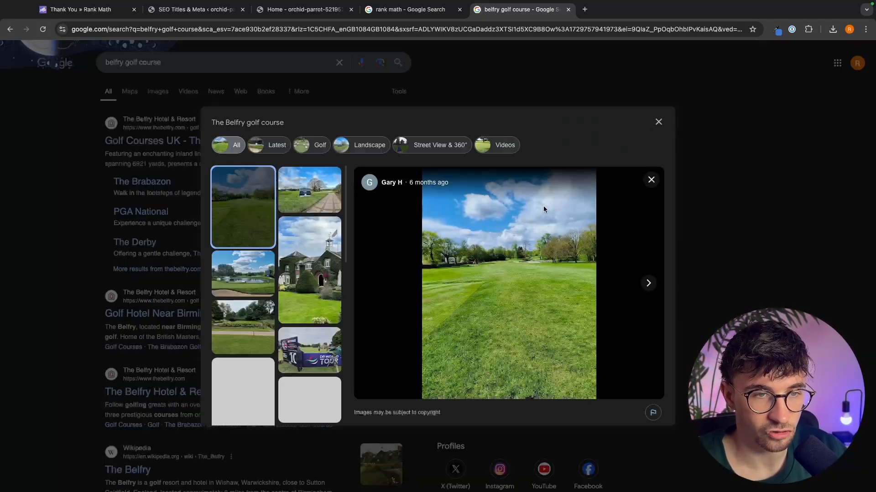
left_click(684, 254)
scroll(585, 169, "down", 1)
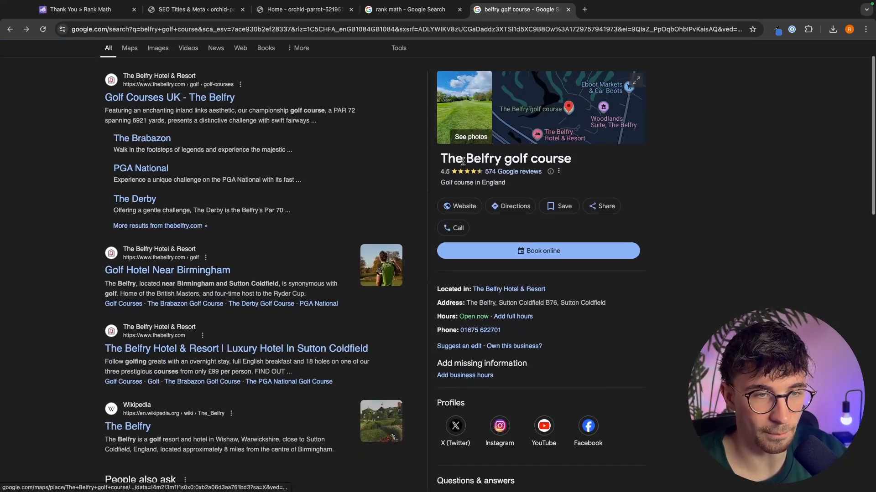
left_click_drag(438, 154, 524, 185)
left_click(524, 186)
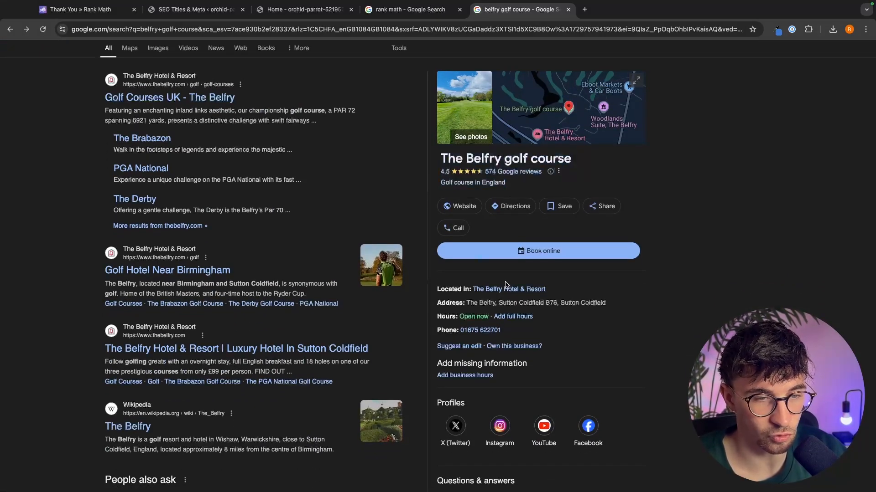
scroll(490, 294, "down", 1)
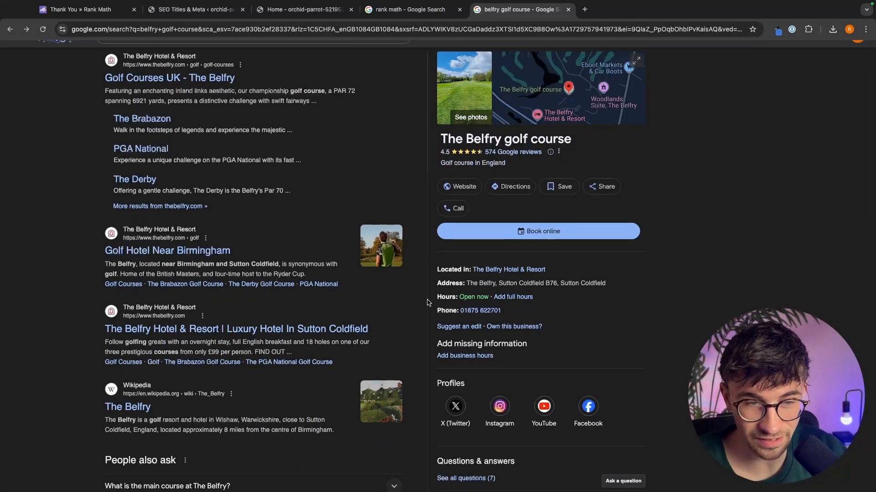
left_click_drag(430, 302, 505, 316)
right_click(598, 288)
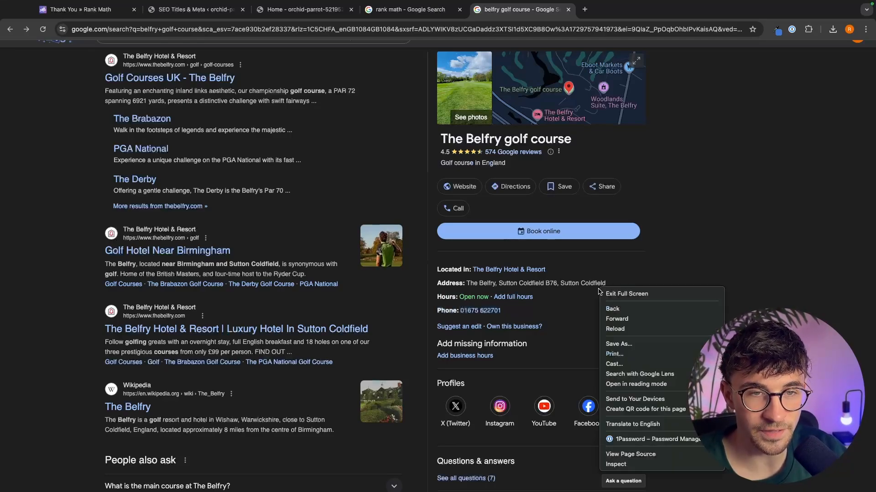
left_click(570, 295)
scroll(570, 297, "up", 3)
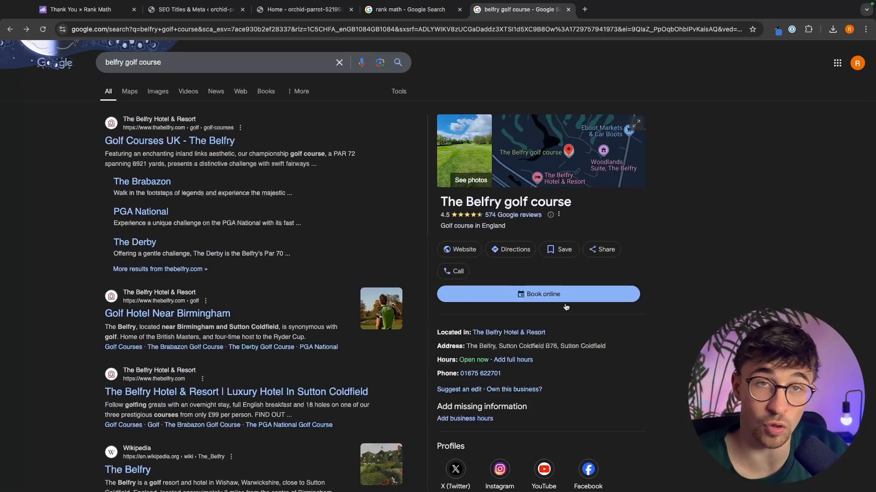
- Close the search tabs and return to the Local SEO settings to review its fields
left_click(567, 9)
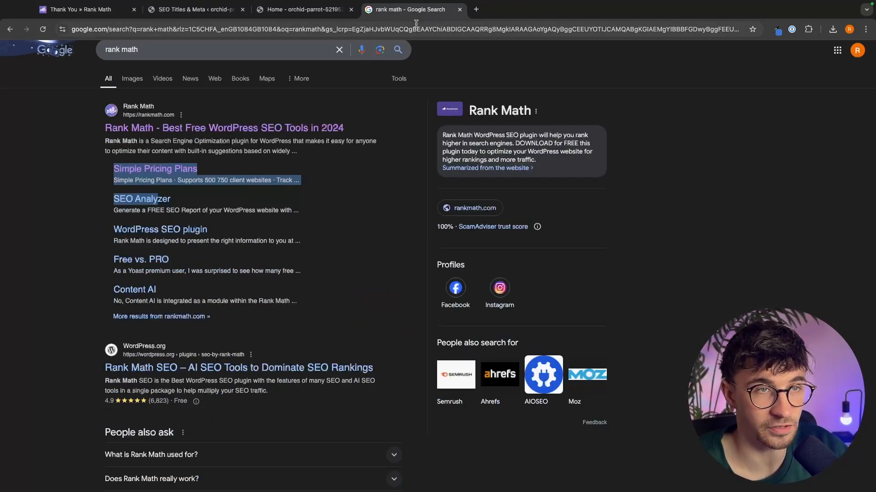
left_click(460, 10)
key("ctrl+shift+Tab")
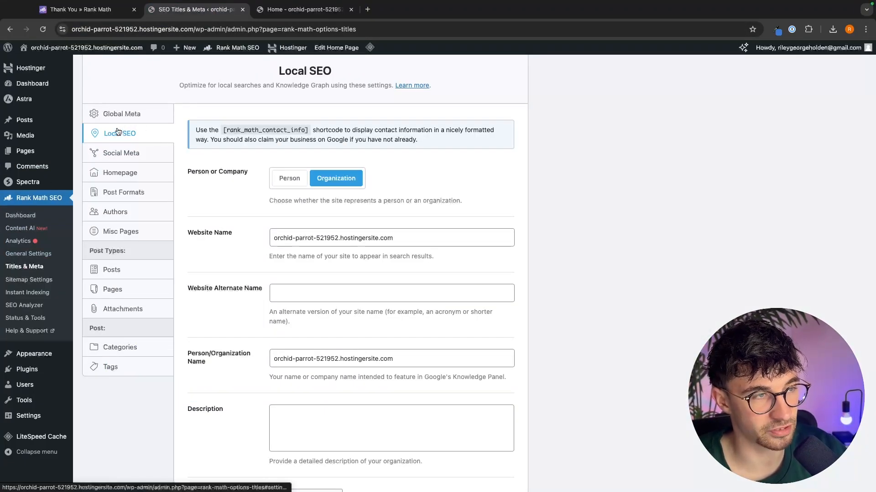
scroll(198, 146, "down", 1)
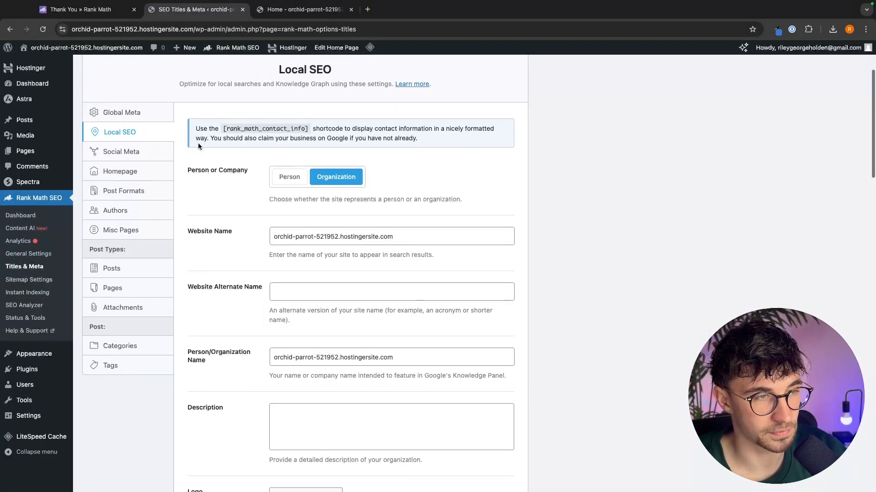
scroll(198, 145, "down", 1)
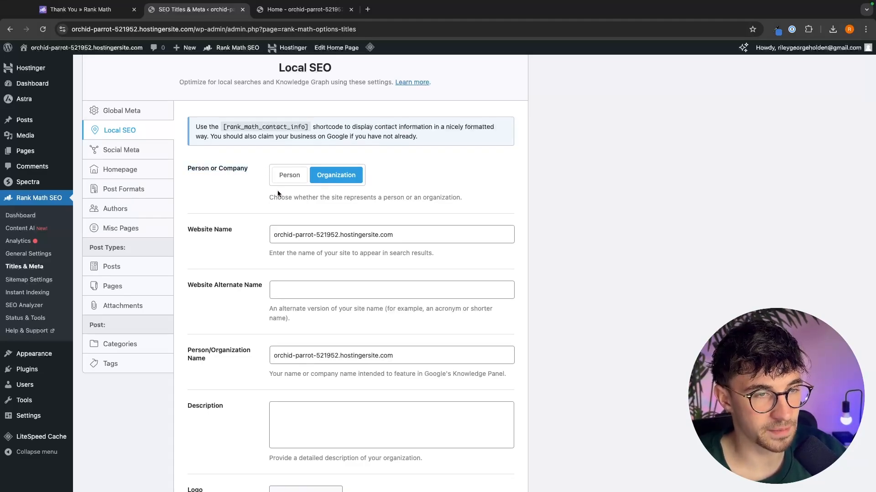
- Keep Organization as the site type and set the Website Name to Dental Clinic
left_click(288, 181)
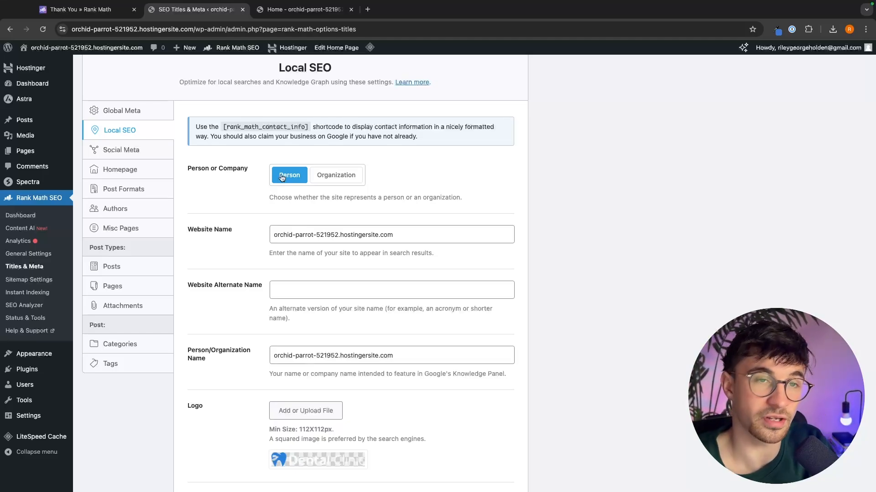
left_click(338, 176)
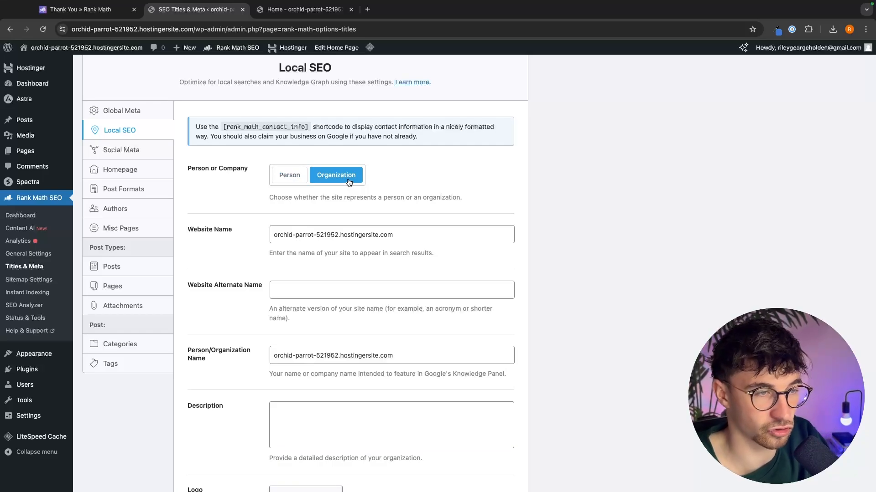
scroll(349, 184, "up", 1)
triple_click(375, 256)
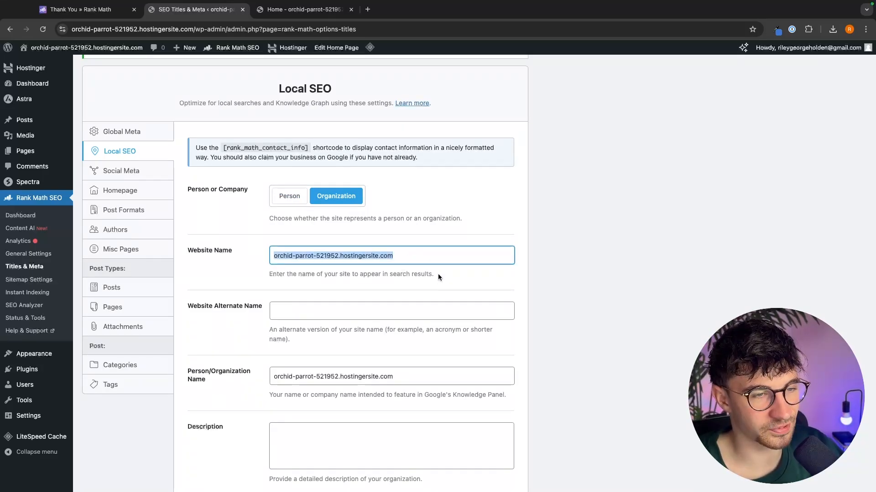
left_click(380, 249)
left_click_drag(380, 253, 245, 258)
type("Di")
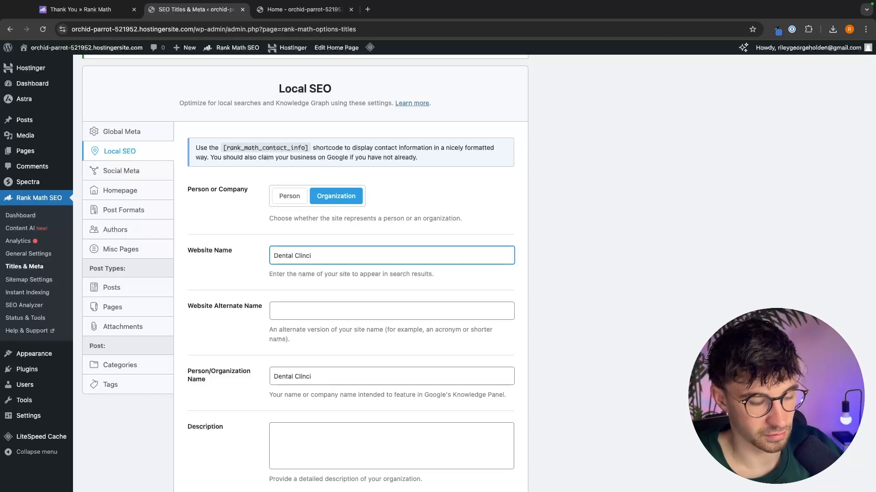
- Set the Website Alternate Name to G-Force North
scroll(565, 253, "down", 1)
left_click(454, 273)
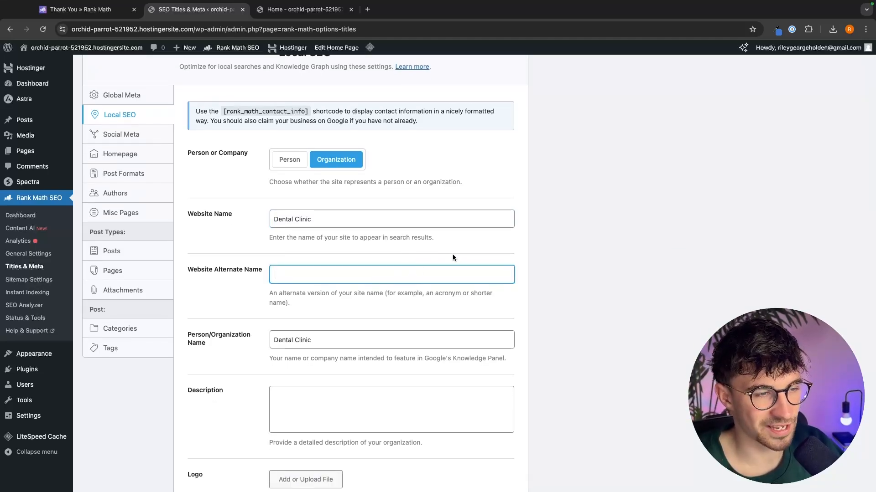
type("G-f")
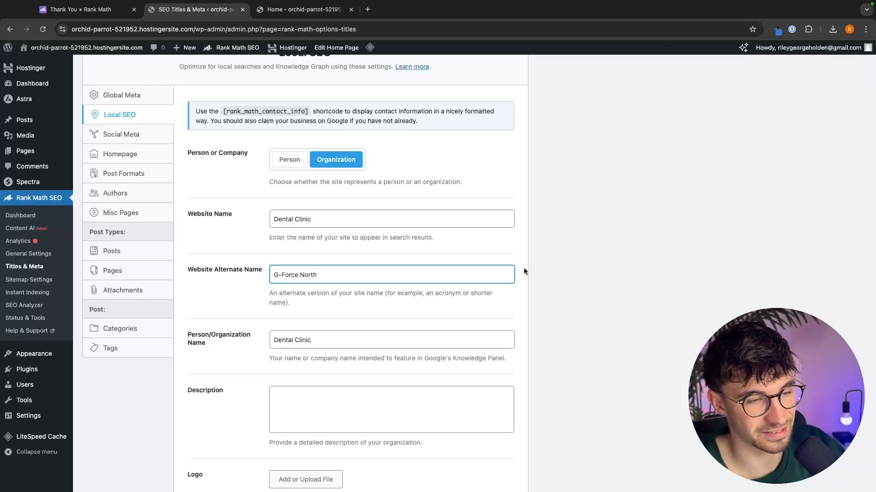
- Review the Person/Organization Name and Description fields of the Local SEO settings
scroll(527, 268, "down", 5)
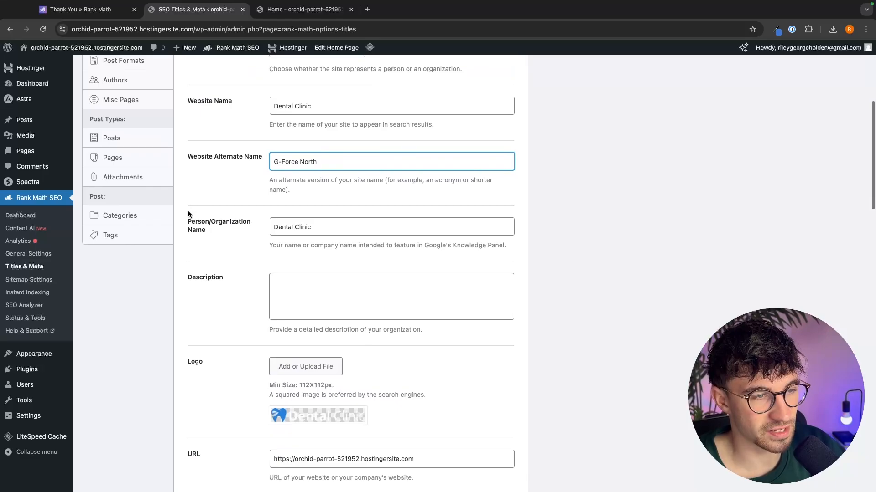
left_click_drag(188, 214, 250, 232)
left_click(308, 220)
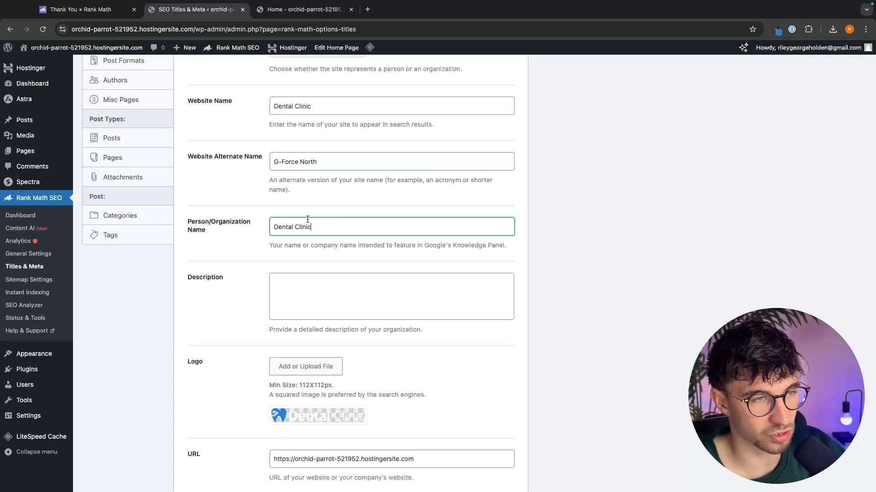
triple_click(299, 110)
left_click(217, 184)
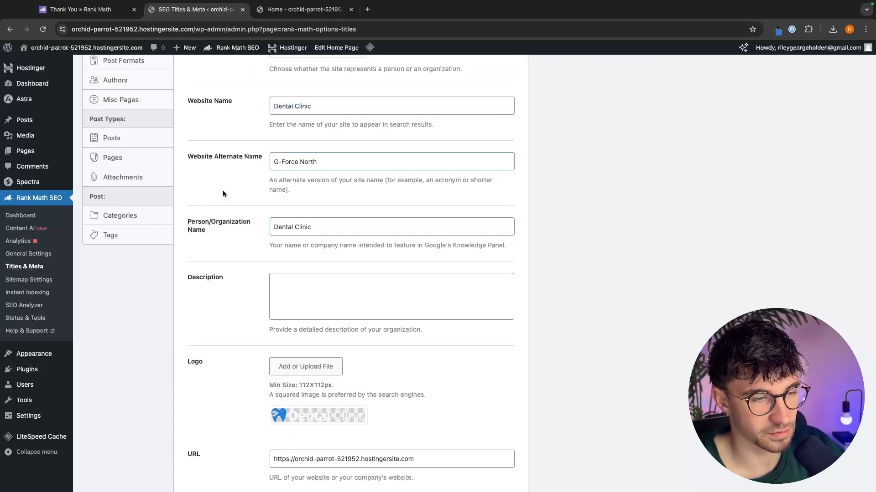
scroll(222, 190, "down", 2)
left_click_drag(186, 234, 250, 236)
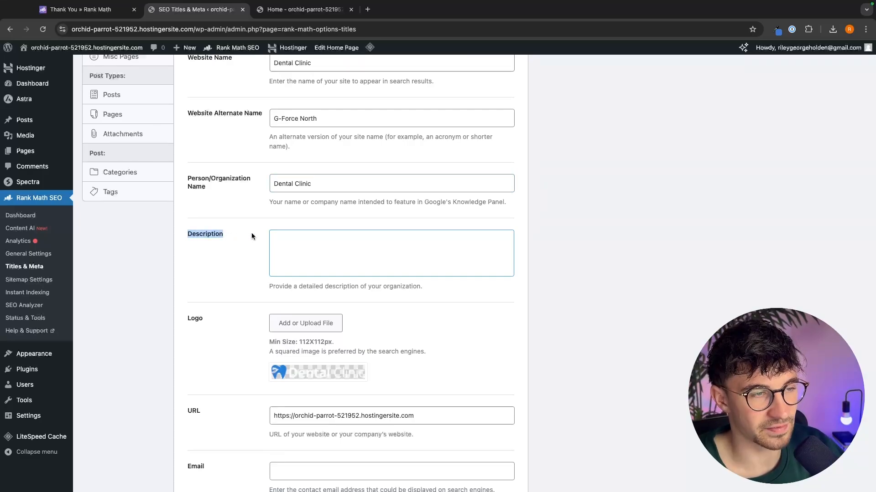
left_click(256, 236)
- Search Google for belfry golf course in a new tab and scroll through its results
left_click(367, 10)
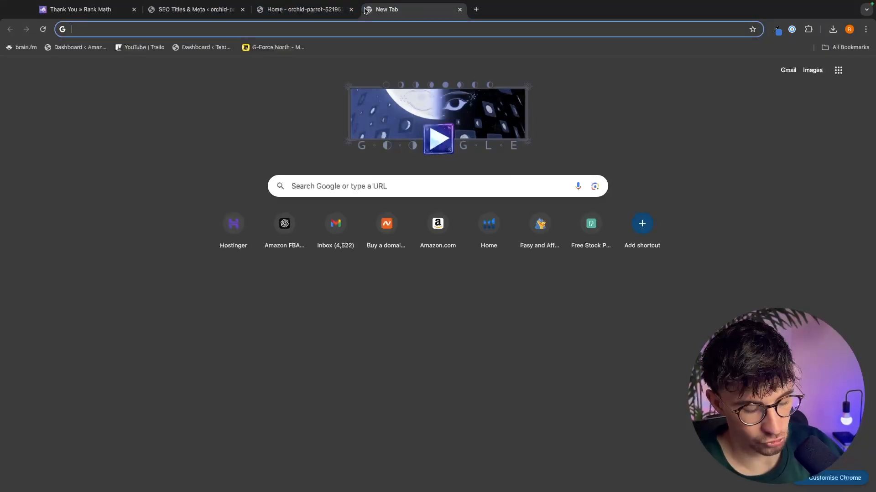
type("bel")
key("Down")
key("Return")
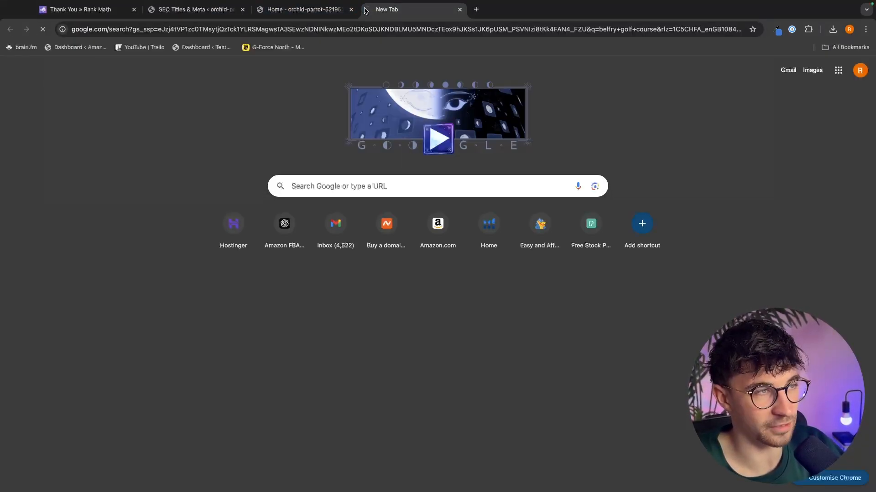
scroll(525, 208, "down", 2)
scroll(547, 263, "down", 10)
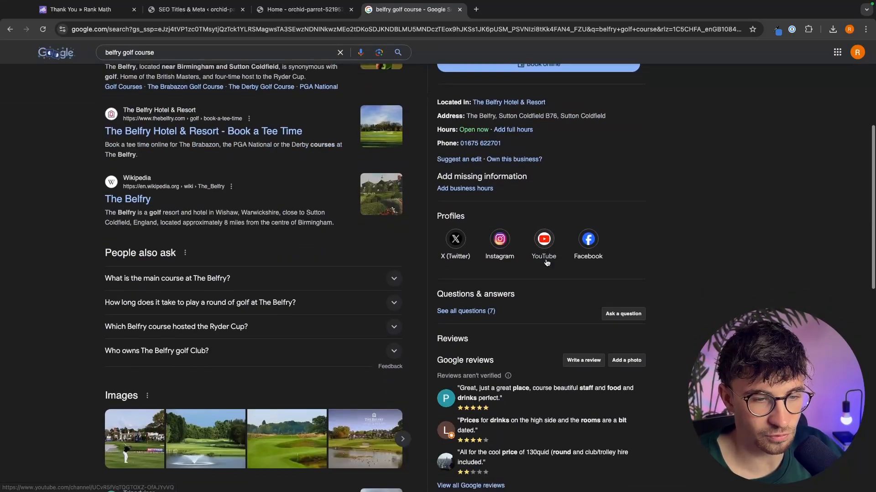
scroll(546, 263, "up", 12)
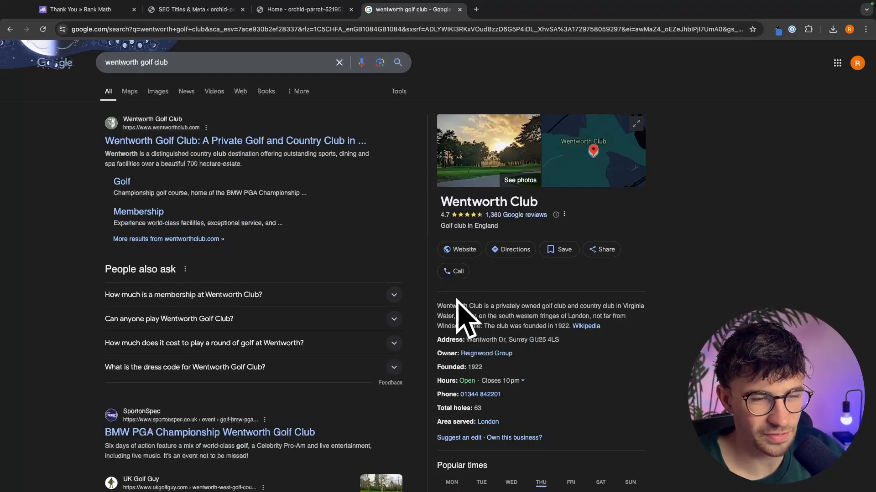
- Examine the description and address in the Wentworth Club business panel
left_click_drag(437, 305, 415, 310)
left_click(620, 330)
left_click(456, 304)
left_click(456, 312)
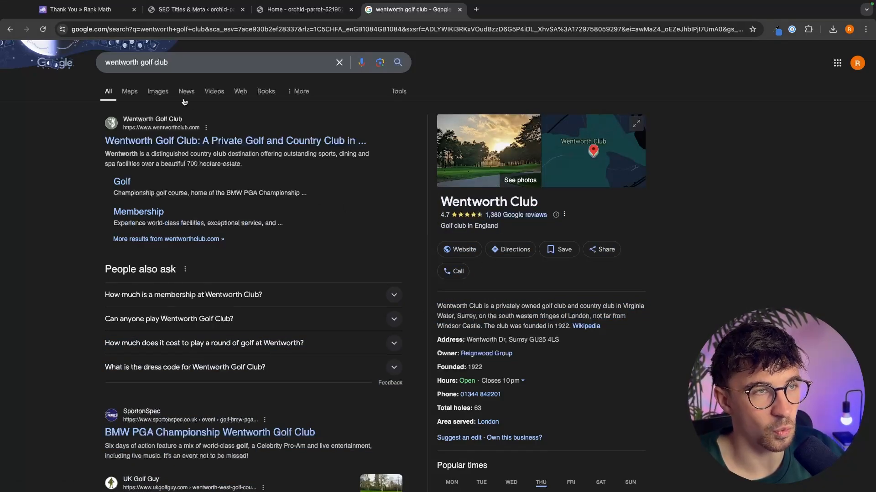
left_click(187, 10)
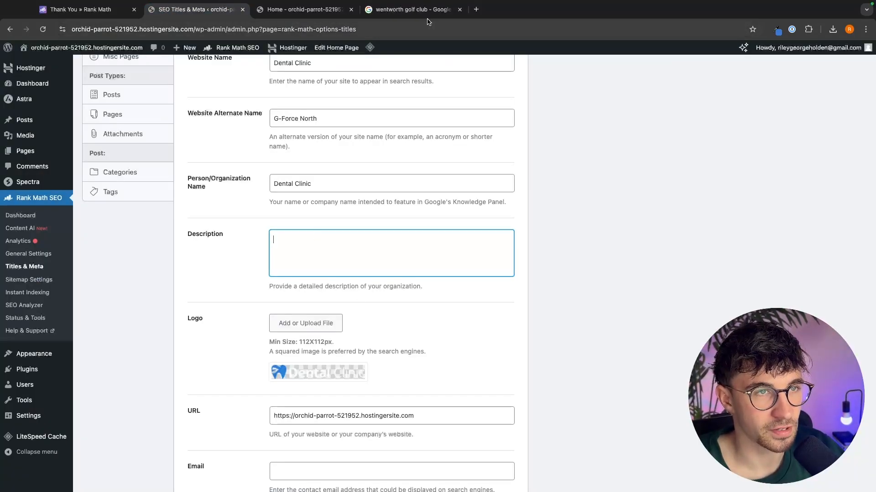
left_click(426, 10)
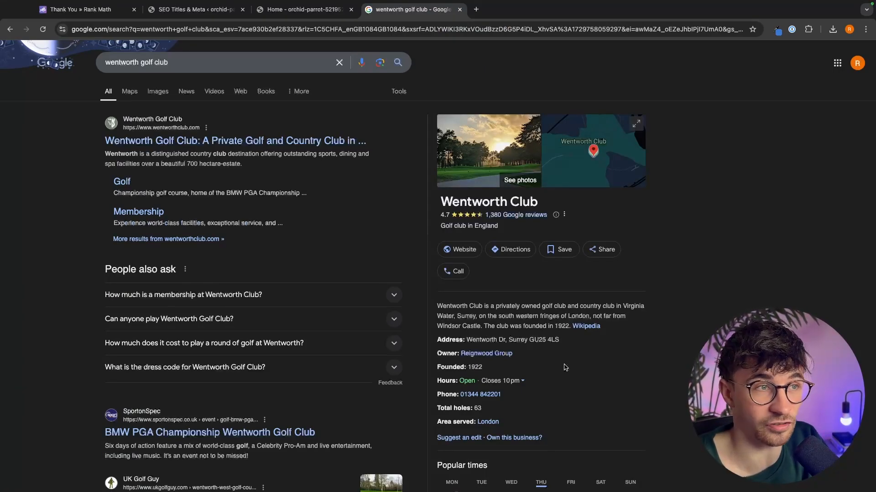
left_click_drag(438, 306, 664, 343)
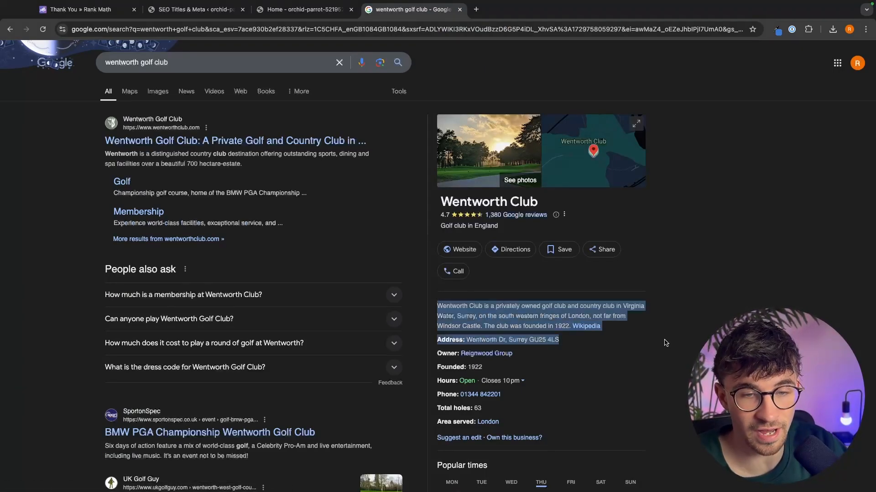
left_click(664, 343)
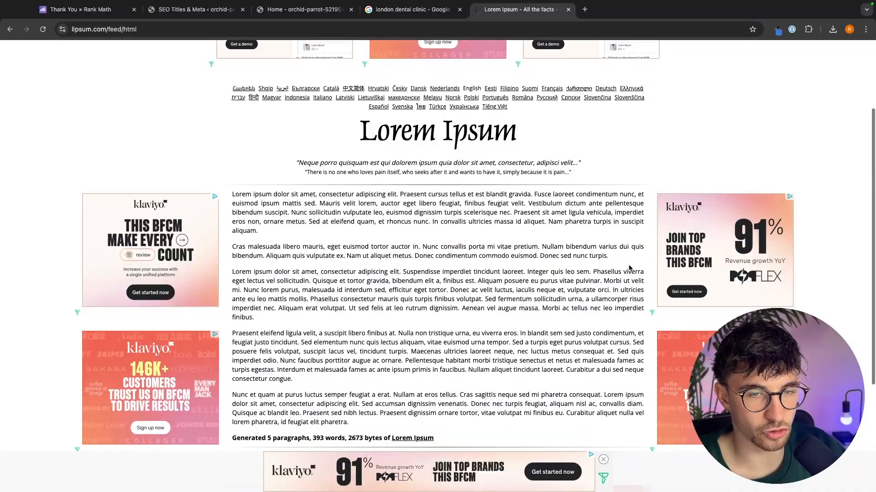
- Paste Lorem Ipsum placeholder text into the Description field and delete its second paragraph
left_click_drag(630, 268, 235, 196)
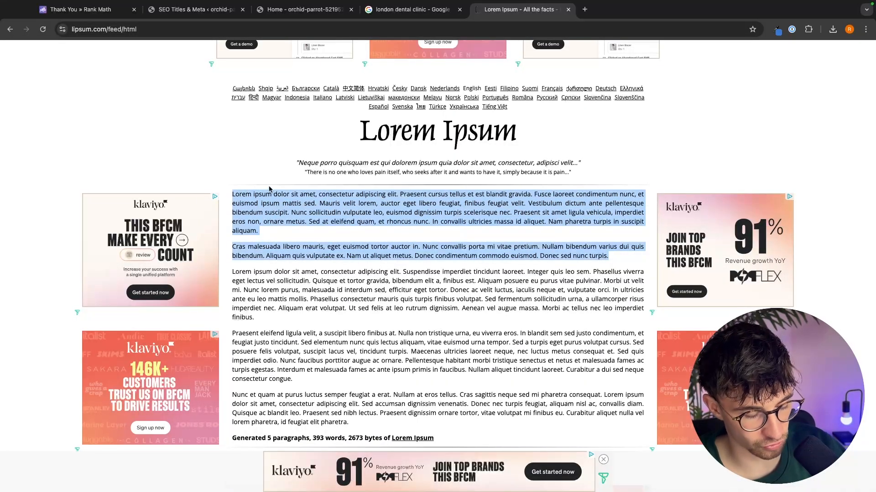
key("ctrl+c")
left_click(197, 14)
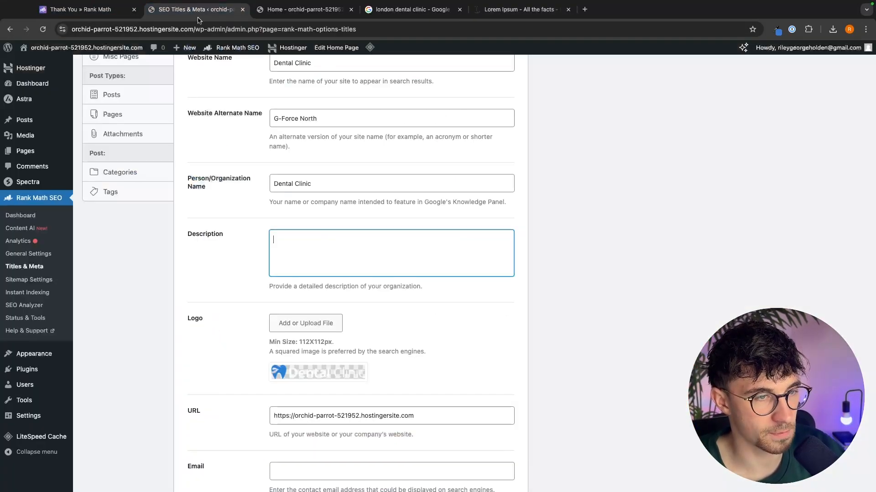
key("ctrl+v")
scroll(390, 246, "up", 5)
scroll(390, 248, "down", 5)
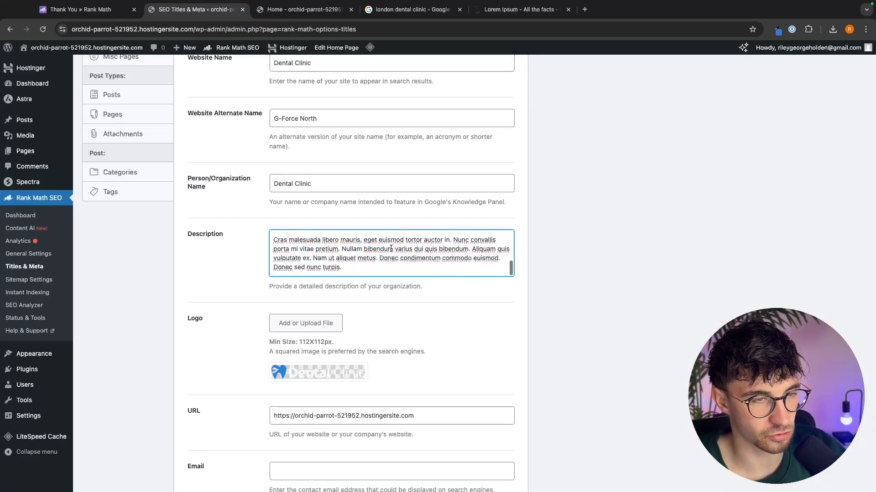
left_click_drag(342, 268, 252, 243)
key("BackSpace")
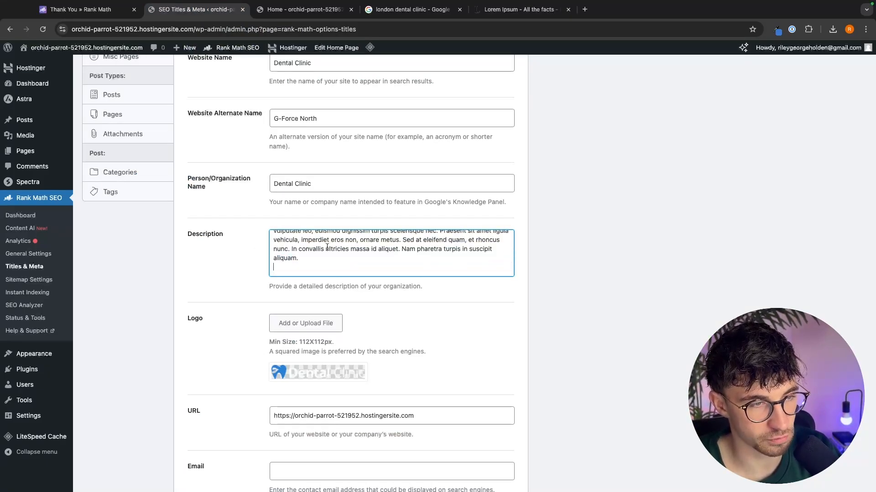
- Review the Logo, URL and Email fields and compare them with the Wentworth Club business panel
scroll(453, 293, "down", 3)
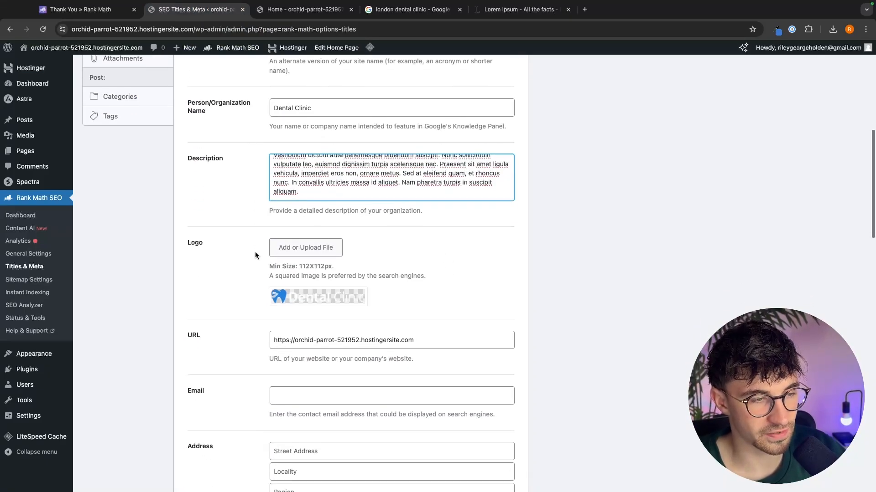
scroll(233, 237, "down", 3)
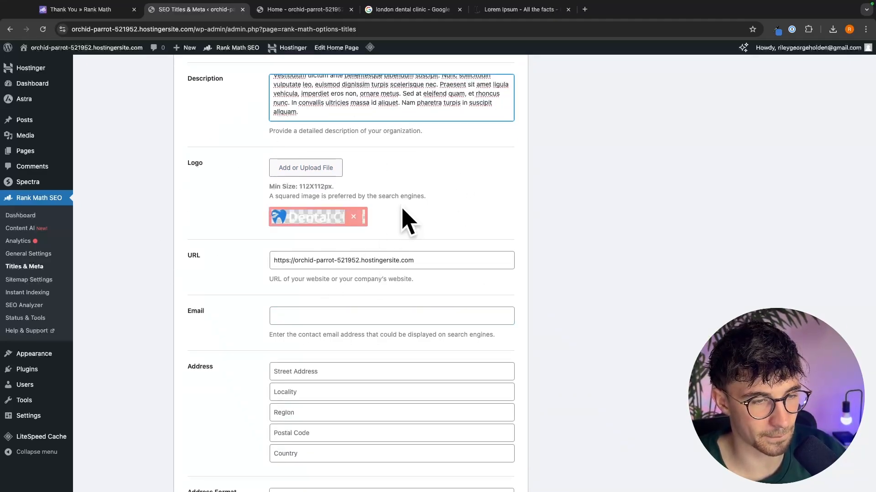
scroll(309, 254, "down", 2)
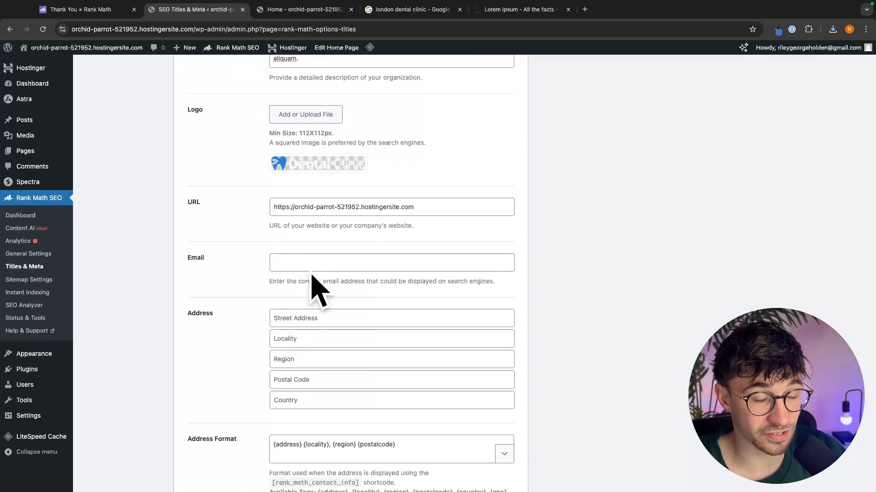
left_click(348, 267)
left_click_drag(538, 279, 494, 296)
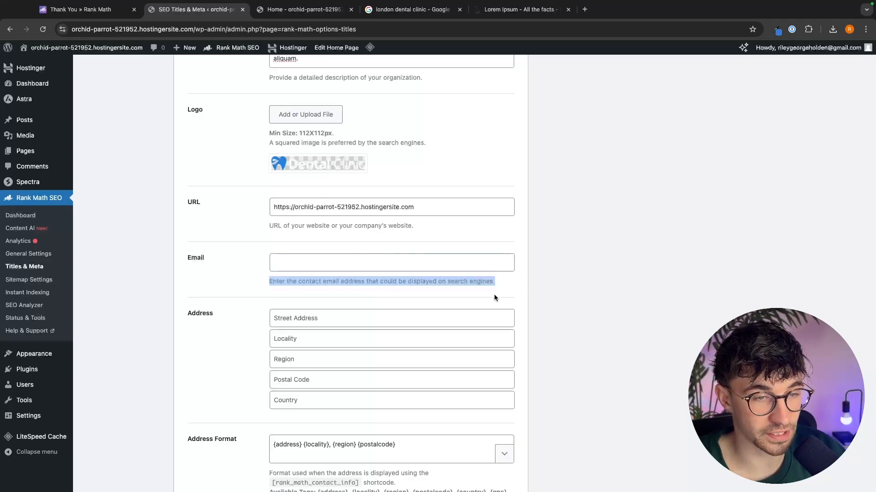
left_click(518, 291)
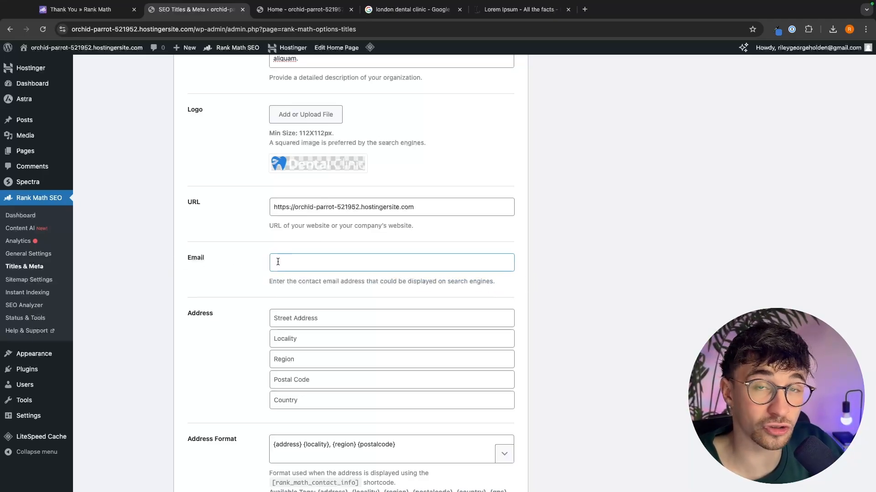
left_click(413, 10)
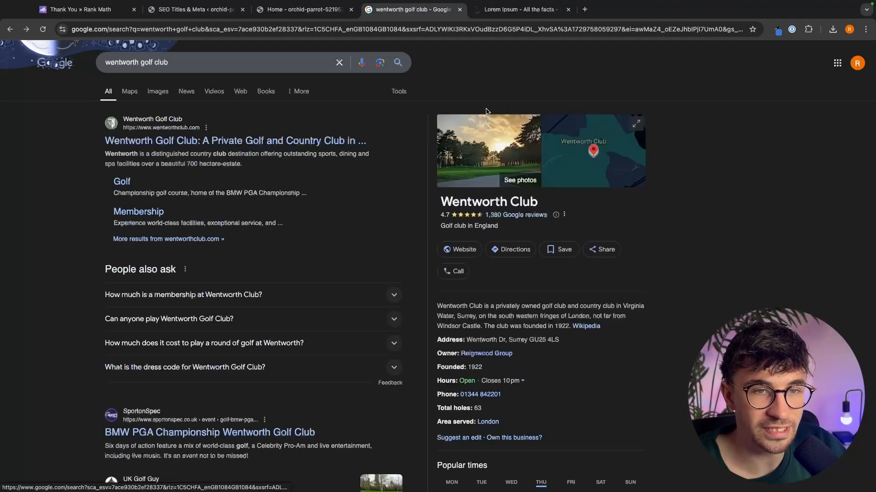
scroll(488, 214, "down", 1)
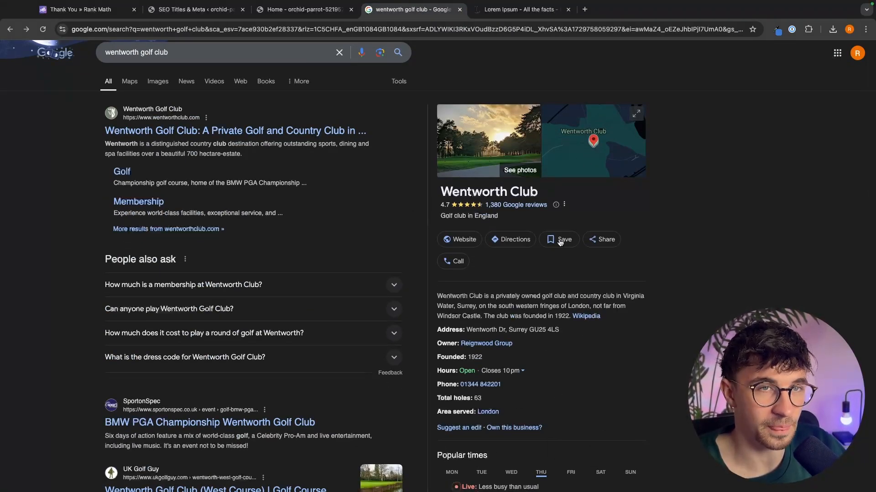
left_click(204, 16)
- Fill in the contact's e-mail address in the Email field
left_click(299, 255)
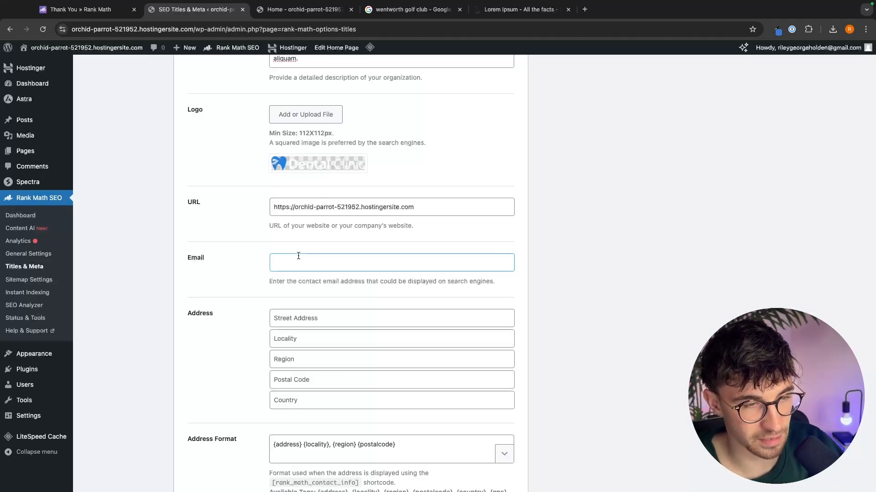
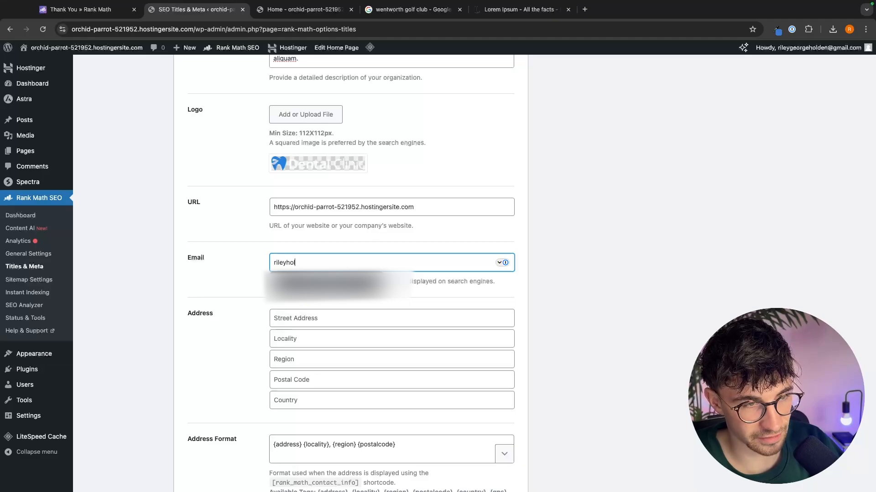
- Examine the Address fields and the Address Format's available tags
scroll(171, 184, "down", 3)
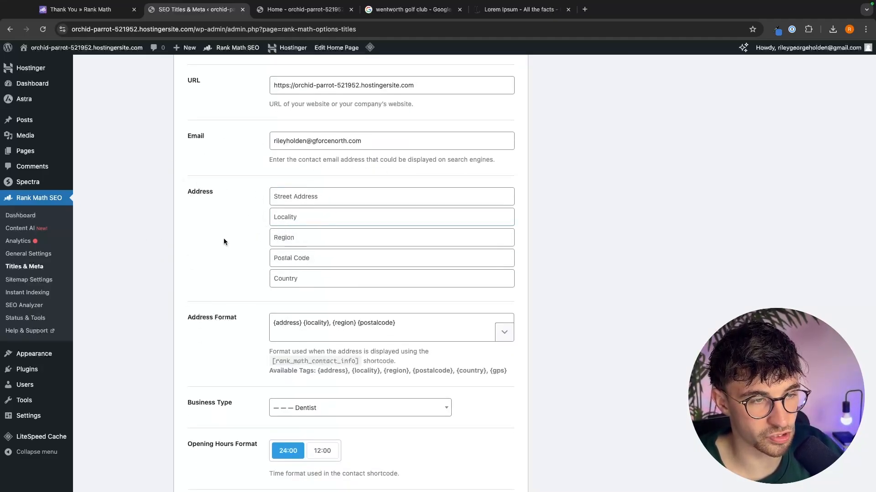
scroll(263, 267, "down", 1)
left_click_drag(188, 280, 272, 279)
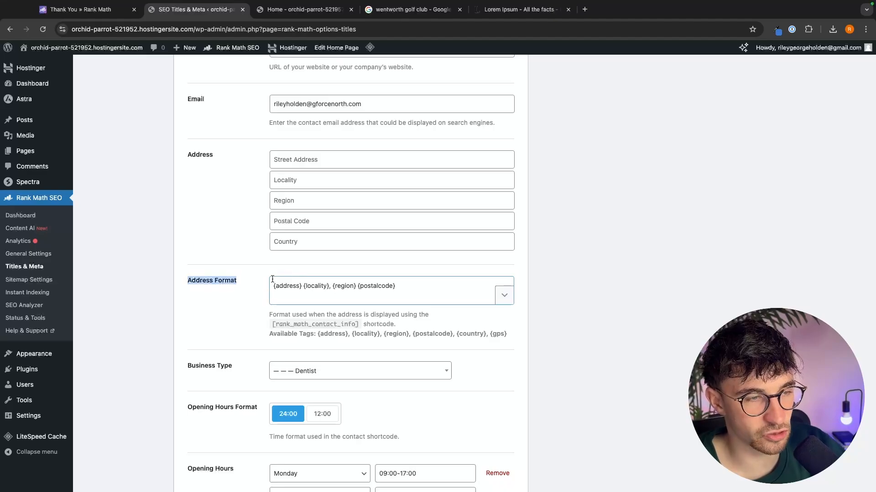
left_click(273, 281)
left_click(322, 338)
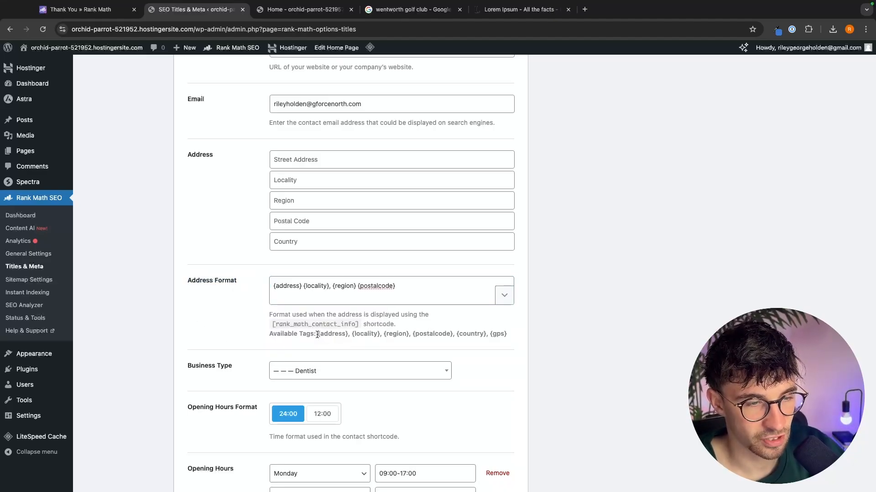
left_click_drag(317, 335, 497, 335)
left_click(500, 334)
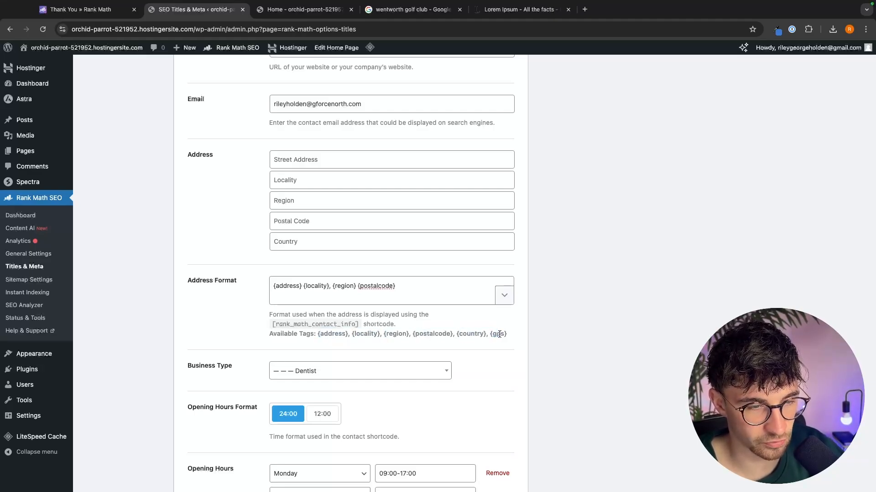
- Try to move the {postalcode} tag within the Address Format, then undo the edit
left_click_drag(418, 283, 358, 285)
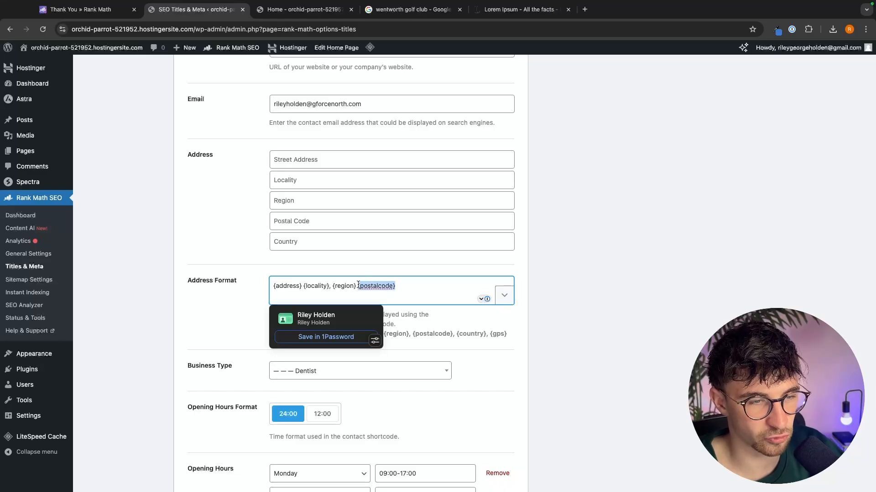
key("BackSpace")
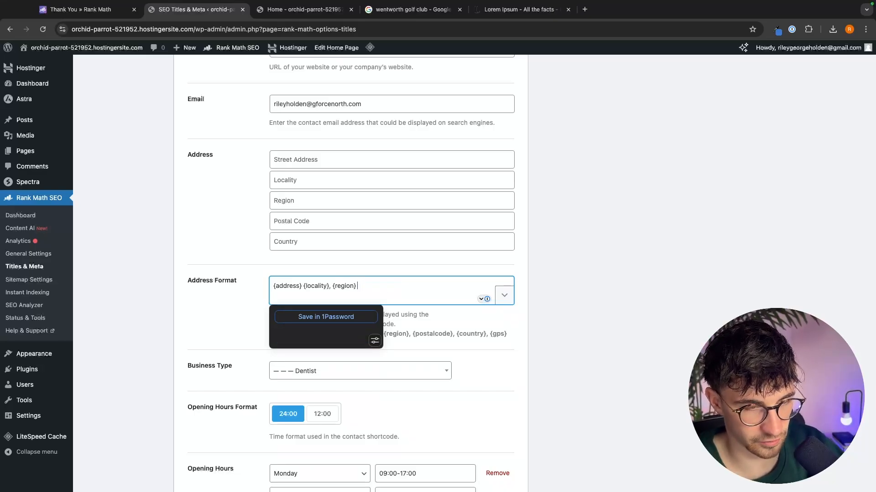
left_click(332, 285)
key("ctrl+v")
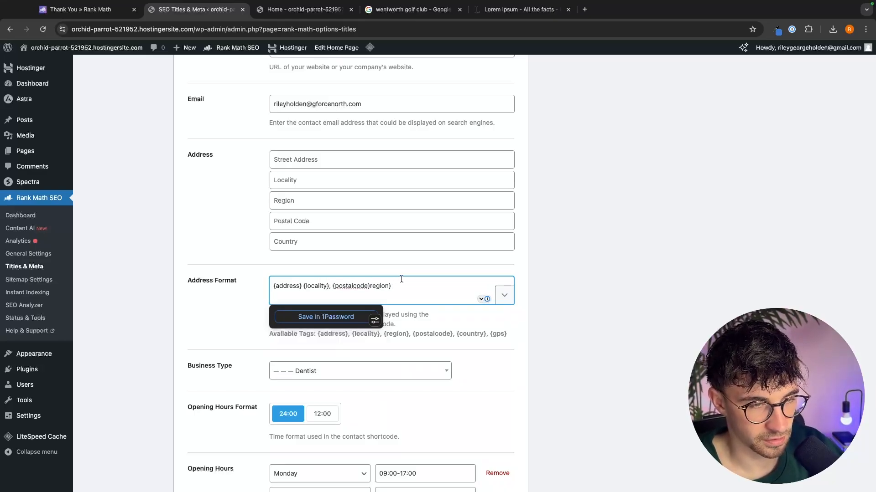
key("ctrl+z")
key("ctrl+z")
left_click(417, 284)
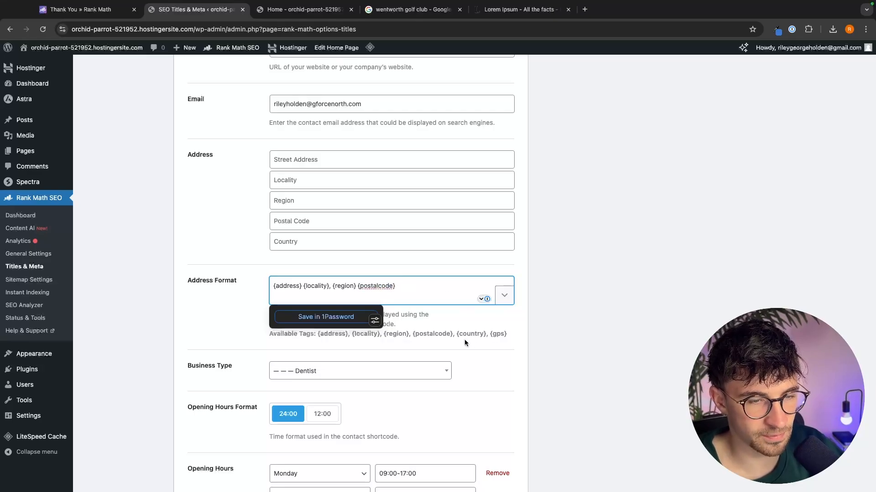
- Examine the Address Format's available tags and the Business Type and Opening Hours settings below
left_click(494, 331)
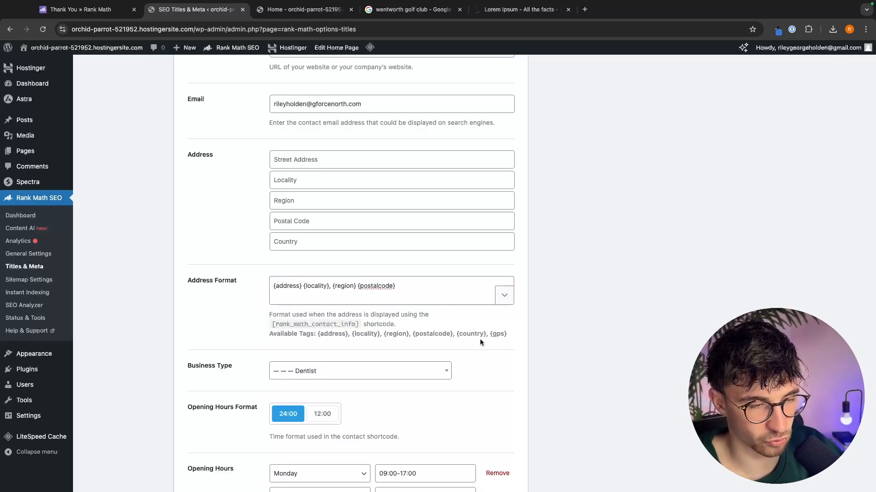
scroll(479, 338, "down", 1)
left_click_drag(456, 328, 539, 325)
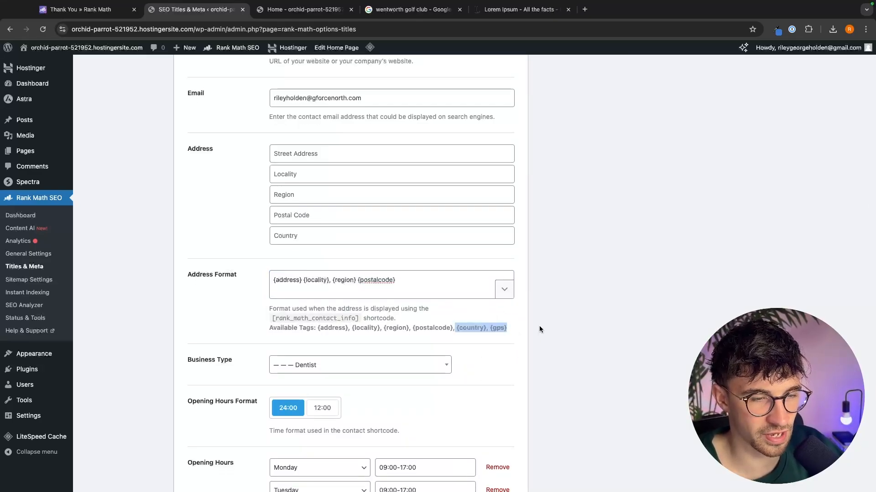
left_click(540, 324)
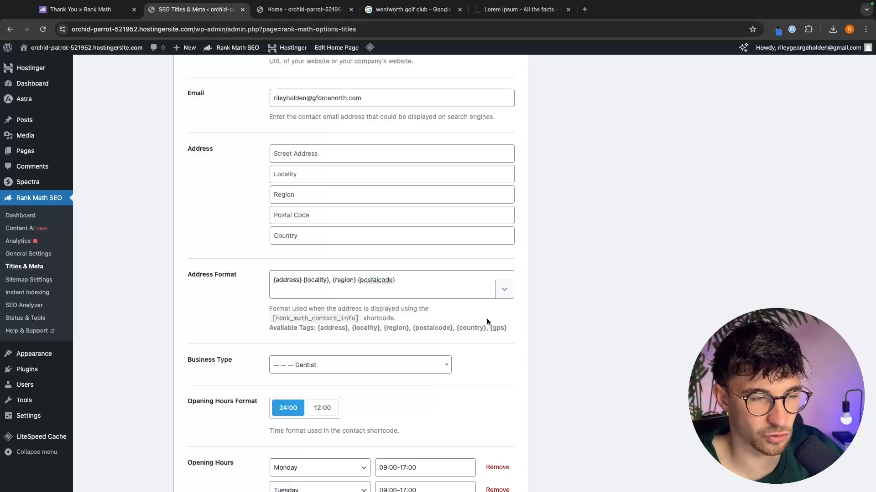
left_click_drag(451, 327, 381, 327)
left_click(356, 328)
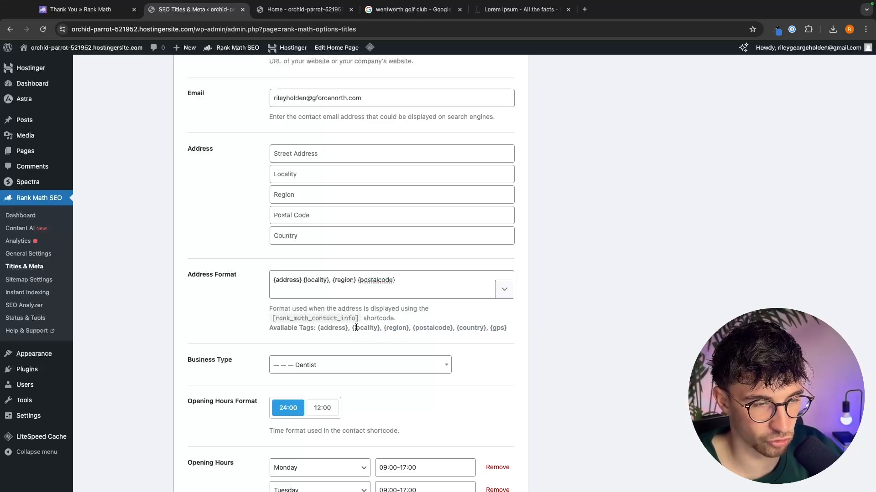
scroll(360, 329, "down", 1)
scroll(539, 322, "down", 5)
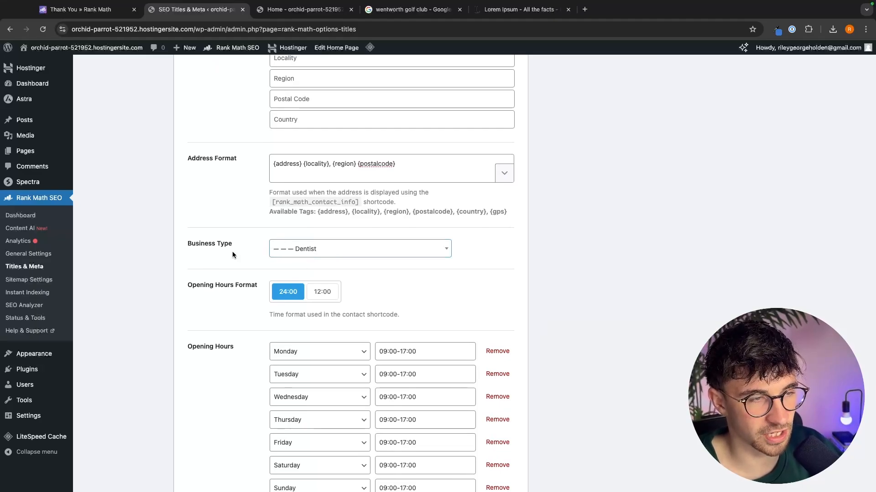
scroll(232, 255, "down", 2)
scroll(347, 199, "down", 2)
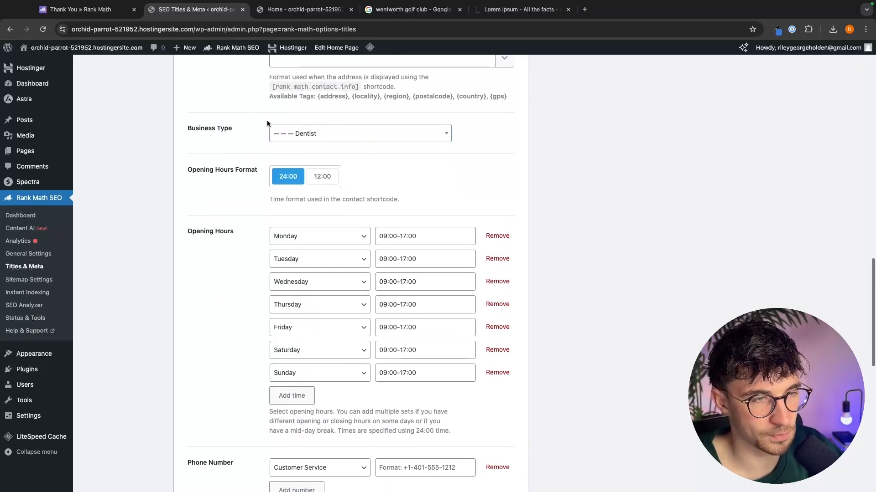
scroll(310, 237, "down", 2)
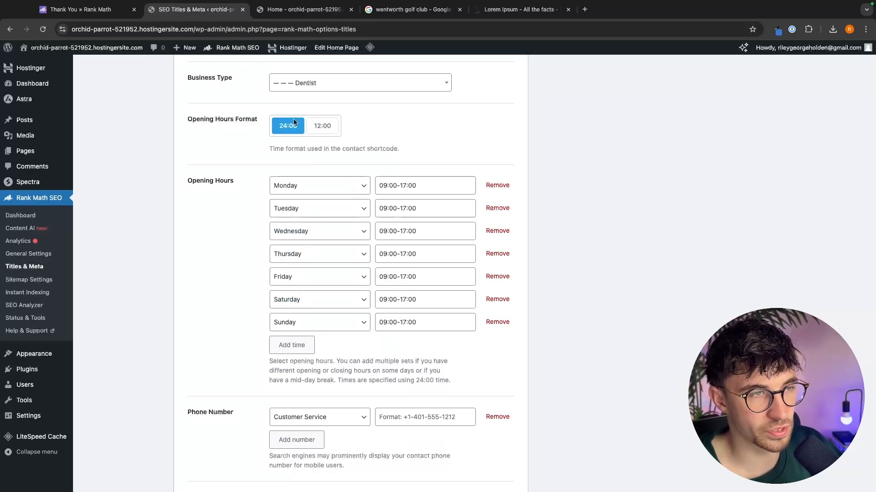
- Review the Opening Hours Format options, the Monday opening hours and the Phone Number field
left_click(323, 132)
left_click(294, 129)
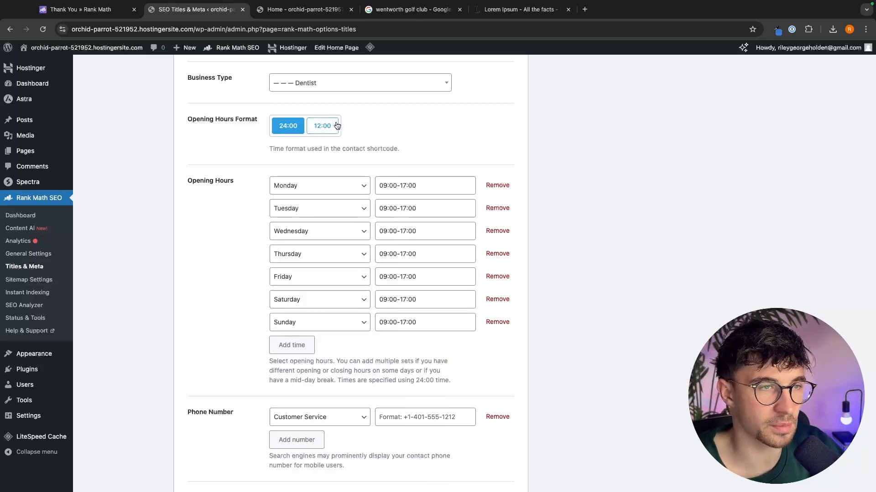
scroll(320, 137, "up", 1)
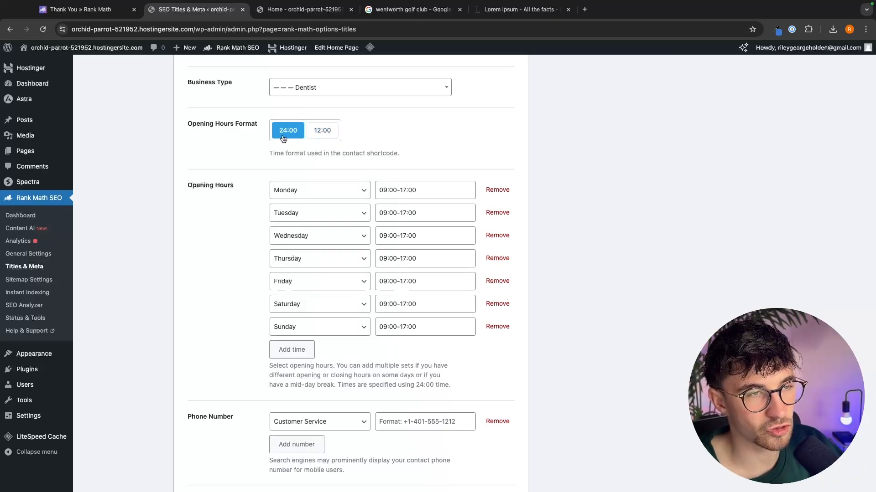
left_click(406, 194)
left_click_drag(422, 191, 381, 190)
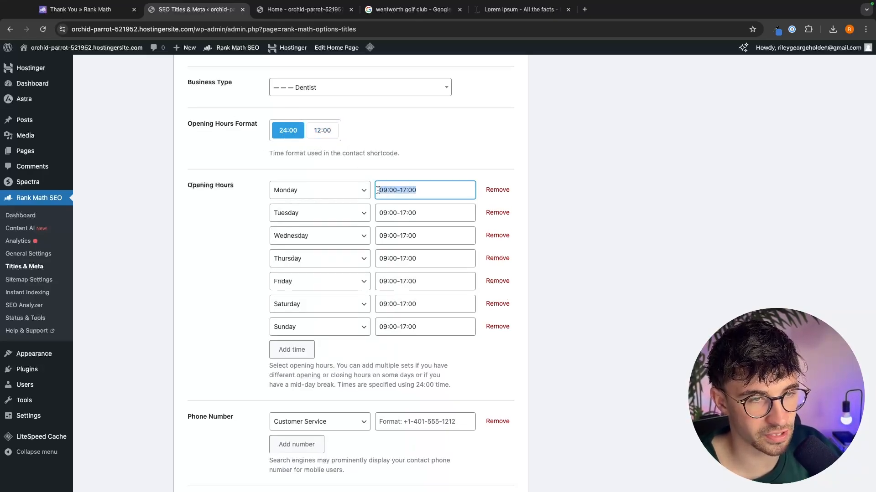
left_click(443, 182)
left_click(426, 179)
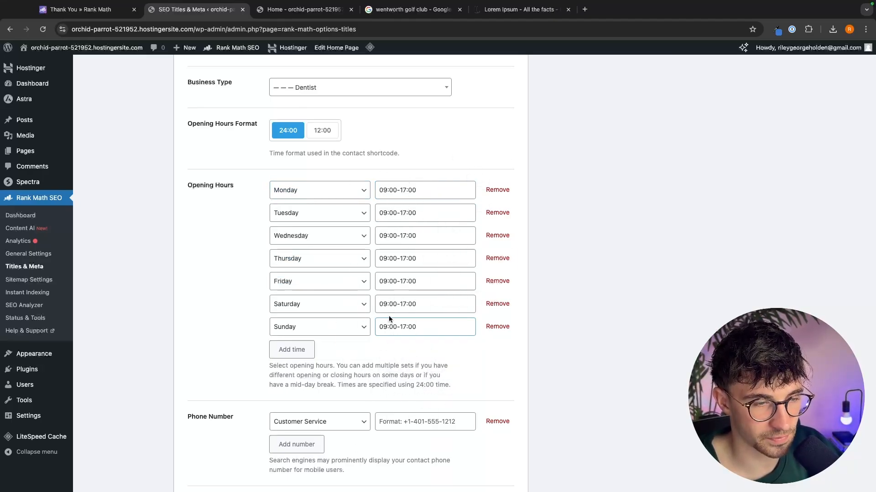
scroll(417, 324, "down", 4)
scroll(417, 321, "down", 2)
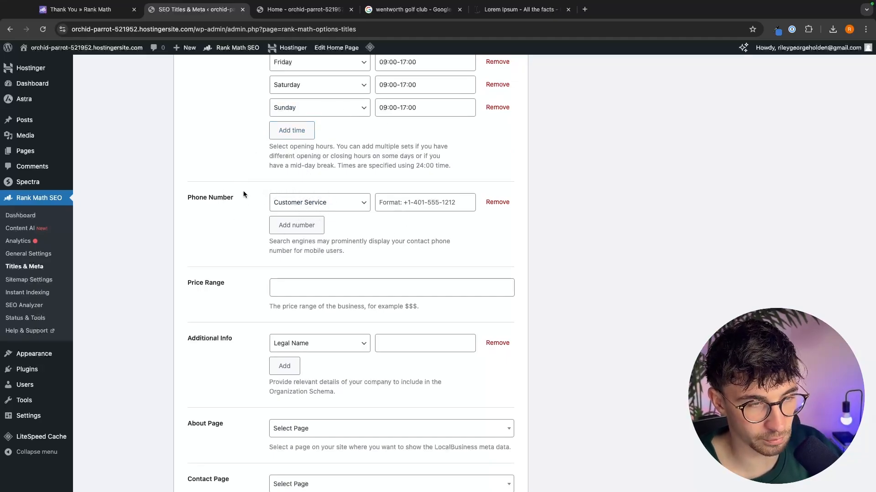
left_click(424, 203)
scroll(439, 235, "down", 1)
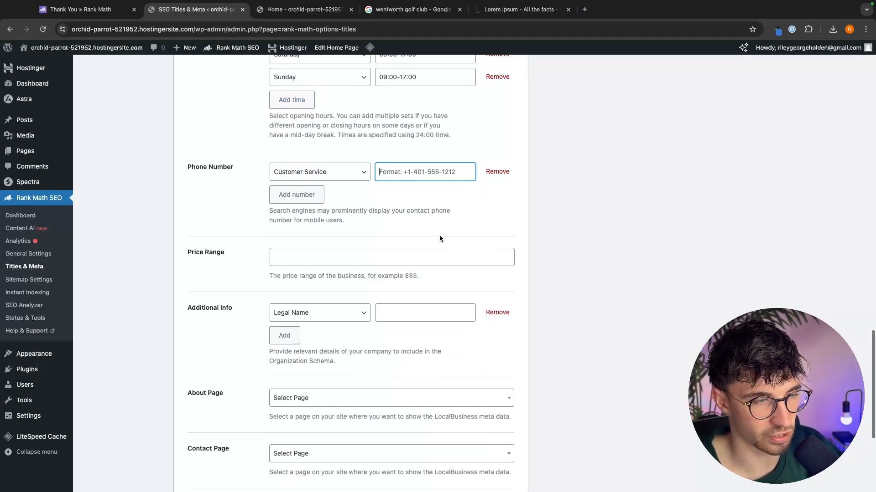
left_click_drag(184, 240, 243, 241)
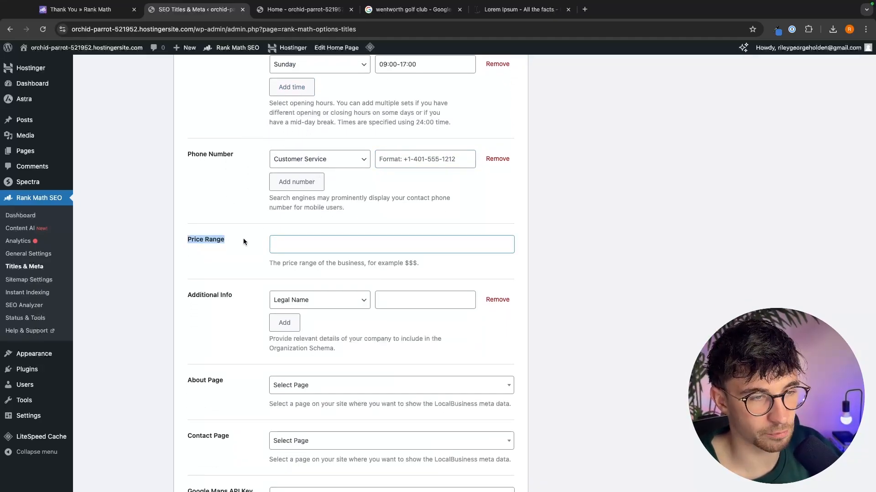
- Set the Price Range to $$
left_click(306, 242)
type("500")
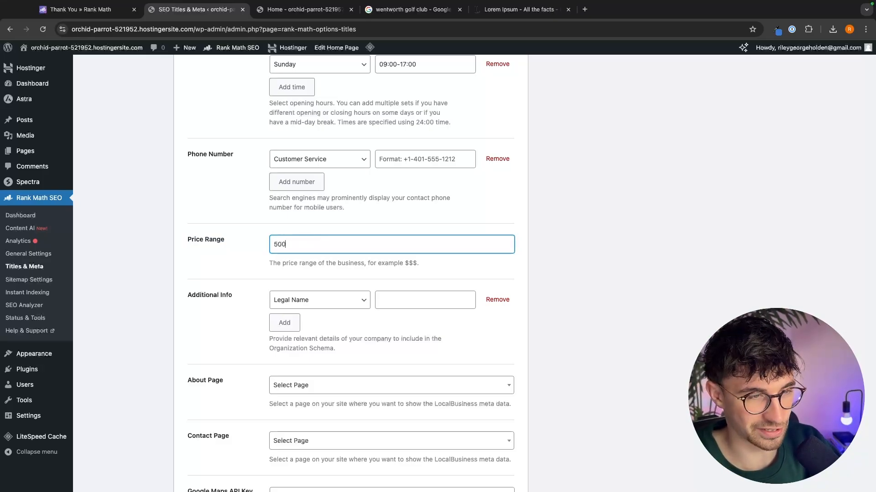
type(" - 1000")
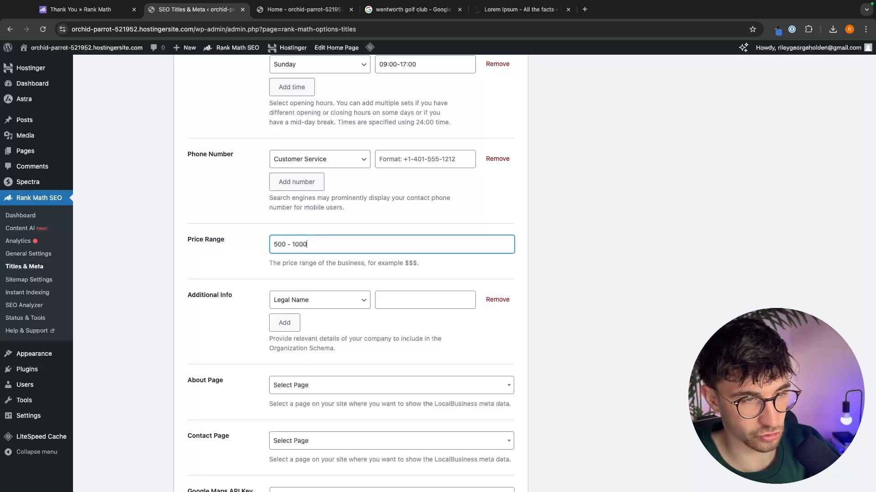
key("super+a")
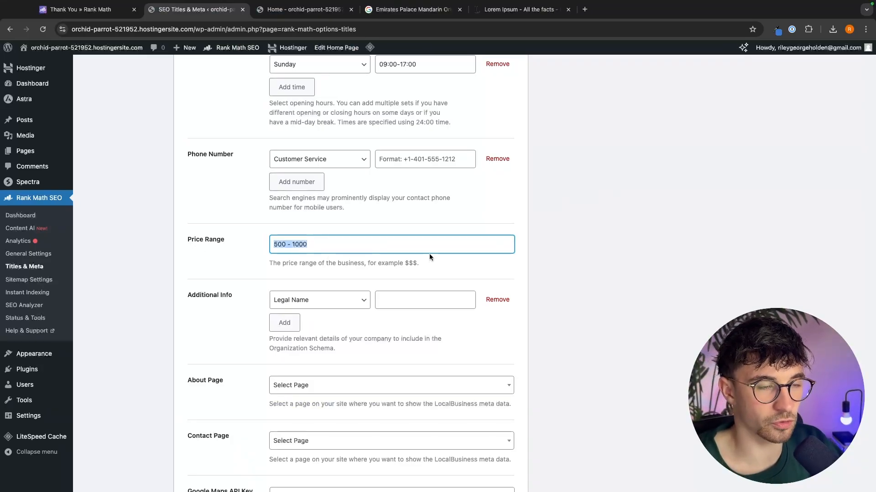
key("BackSpace")
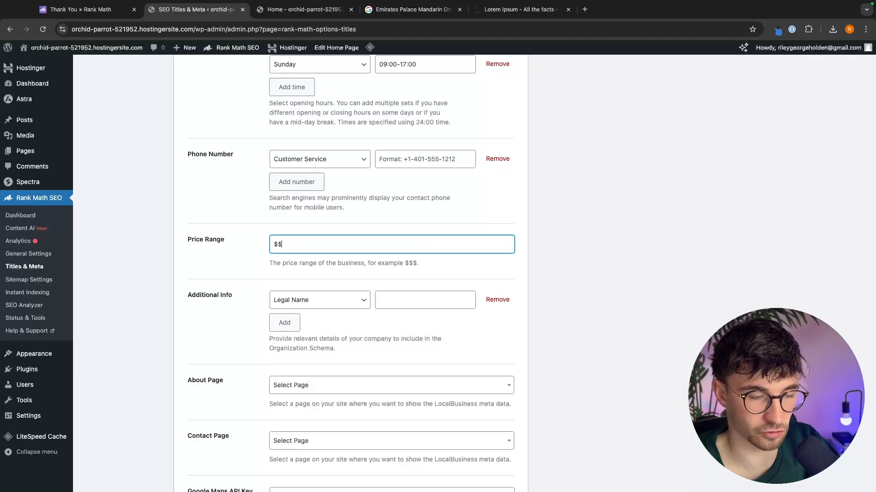
left_click(600, 278)
- Review the Additional Info and About Page settings and their descriptions
scroll(600, 278, "down", 2)
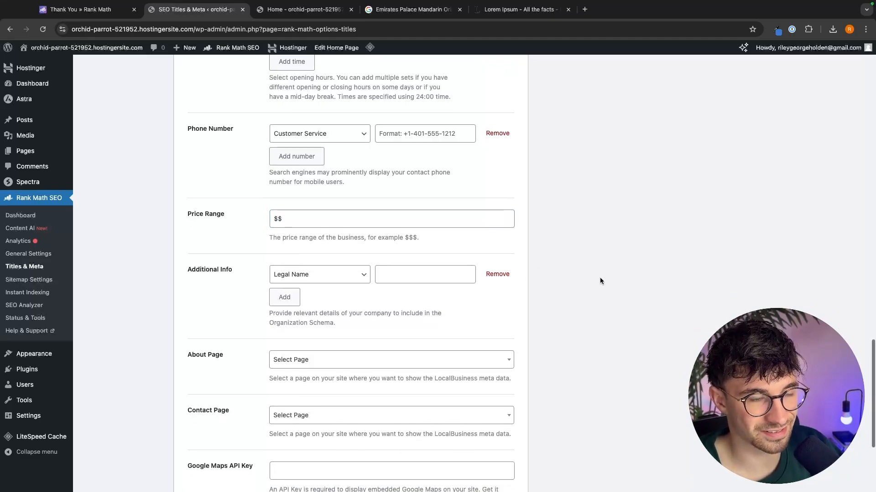
left_click_drag(169, 246, 277, 247)
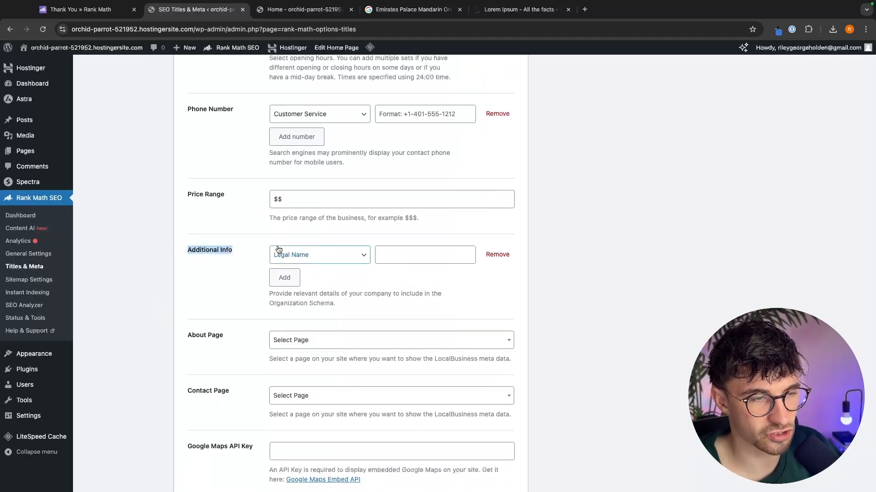
left_click(428, 267)
scroll(437, 256, "down", 4)
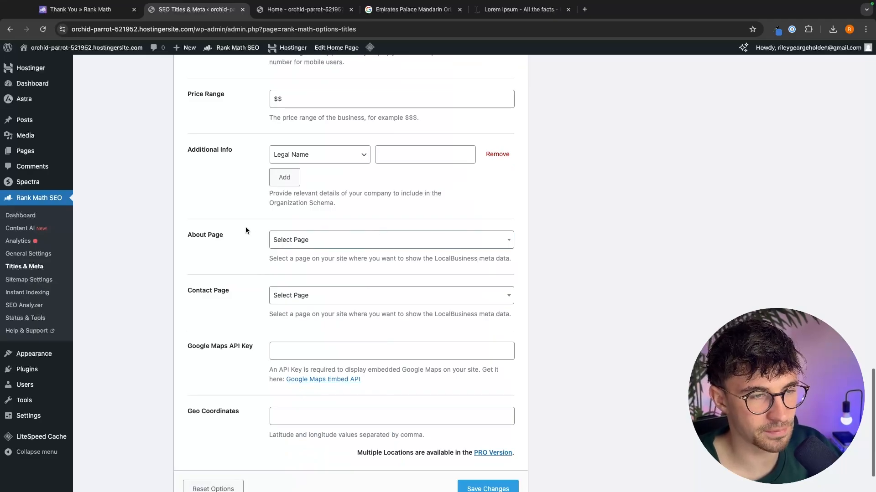
left_click_drag(184, 233, 413, 268)
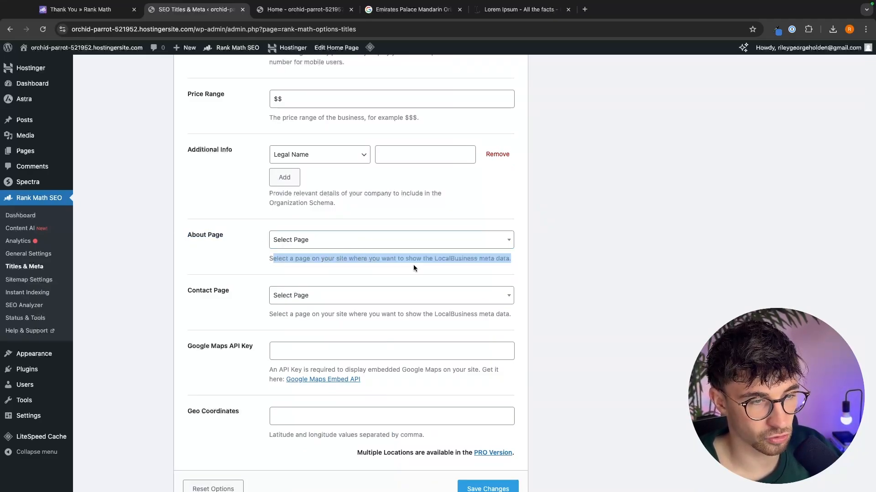
left_click(518, 261)
- Search the About Page selector for an about page
left_click(428, 246)
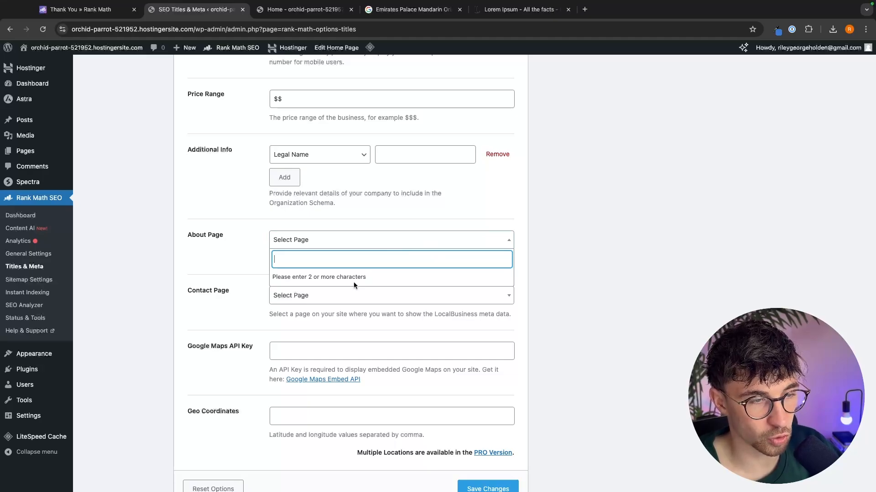
type("abou")
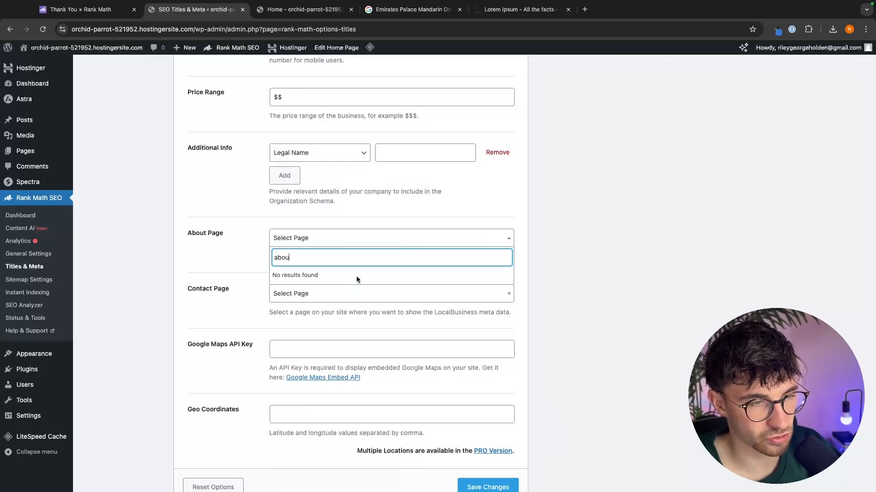
key("BackSpace")
key("BackSpace")
key("BackSpace")
key("BackSpace")
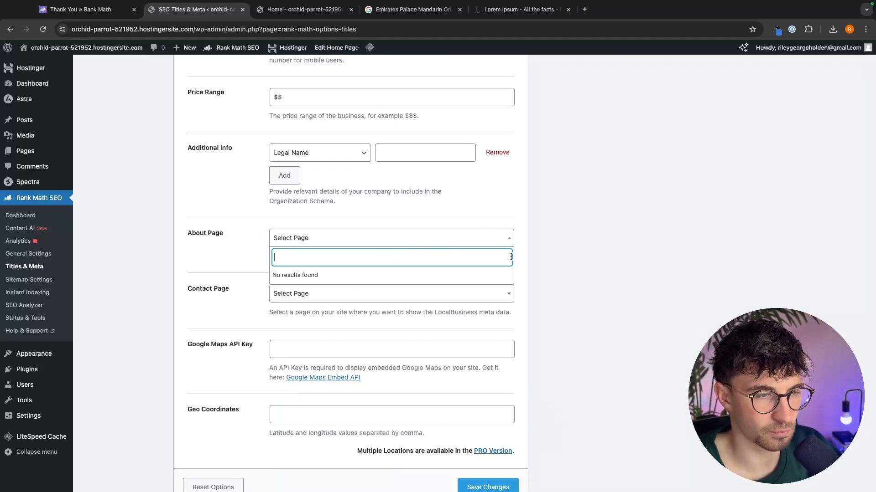
left_click(652, 239)
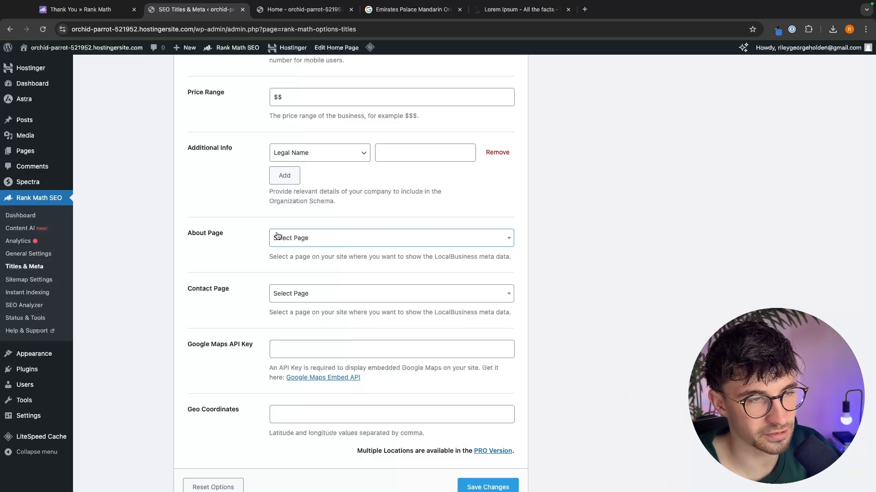
left_click(361, 238)
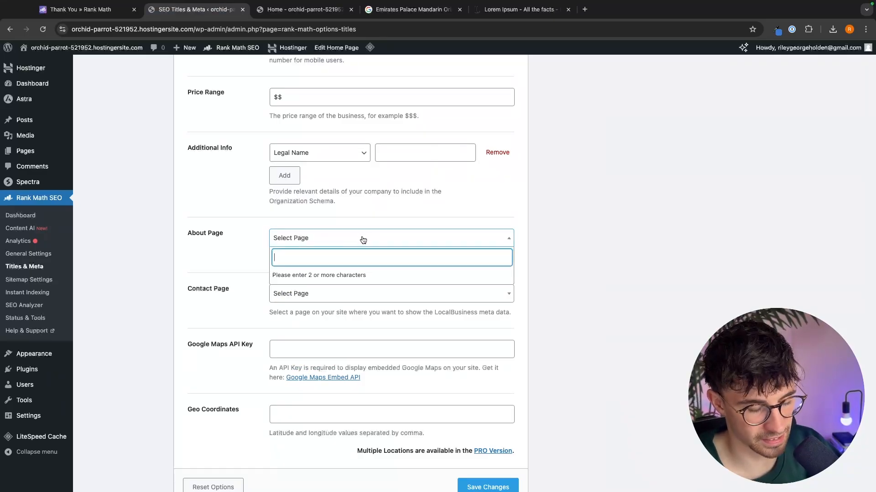
type("about")
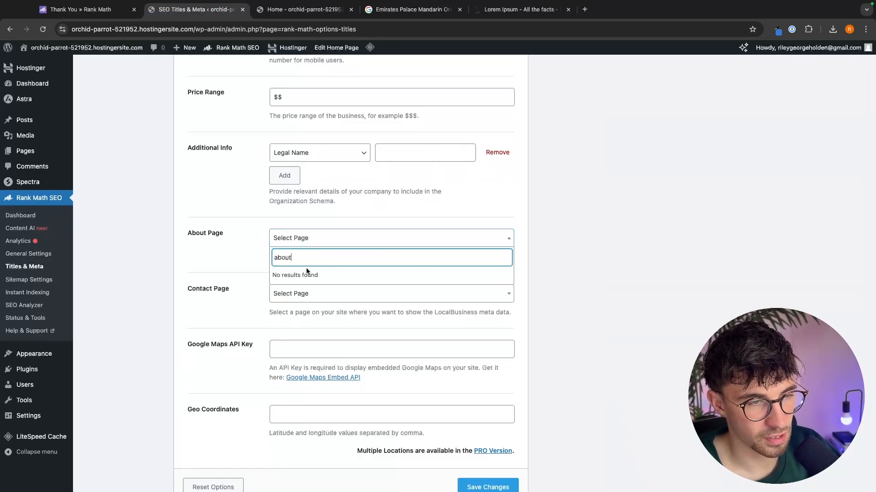
left_click(217, 261)
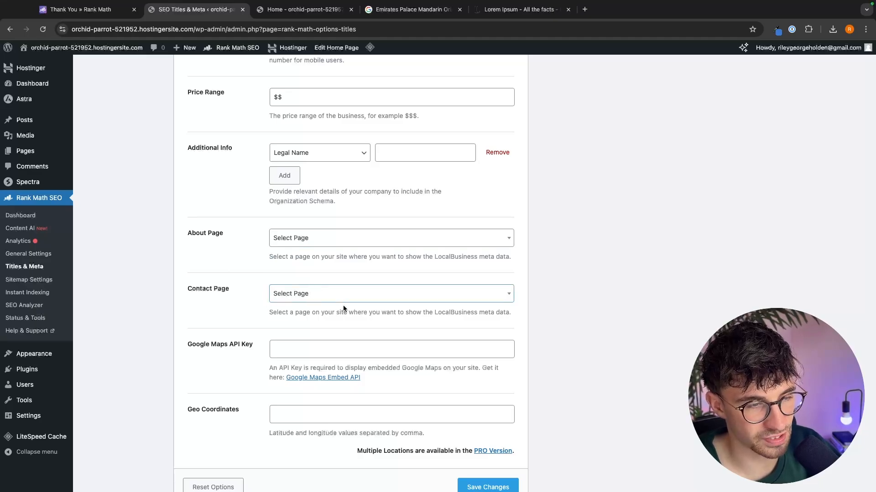
- Open Google Maps in a new tab, find The Shard, and copy its latitude and longitude coordinates
scroll(348, 291, "down", 1)
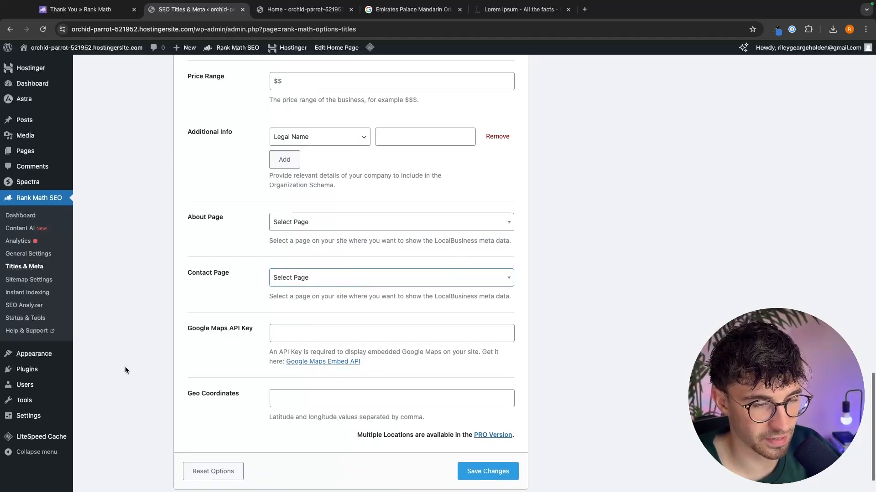
scroll(420, 346, "down", 3)
left_click(319, 355)
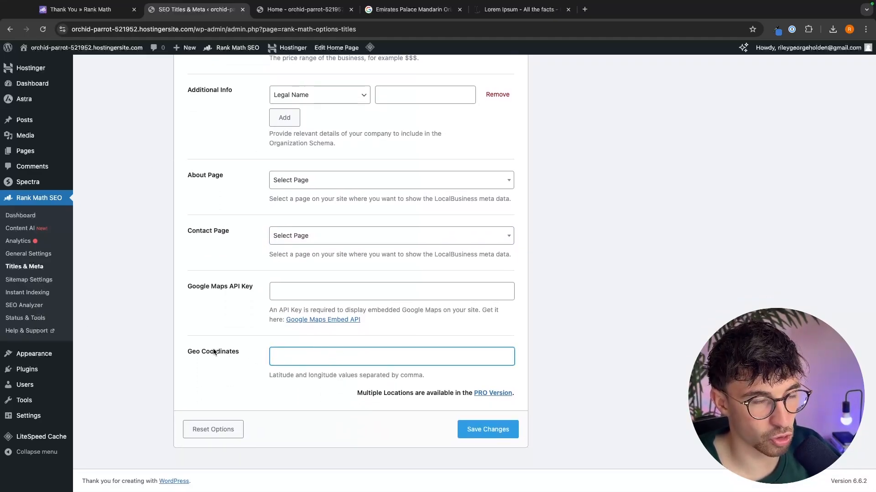
left_click(410, 9)
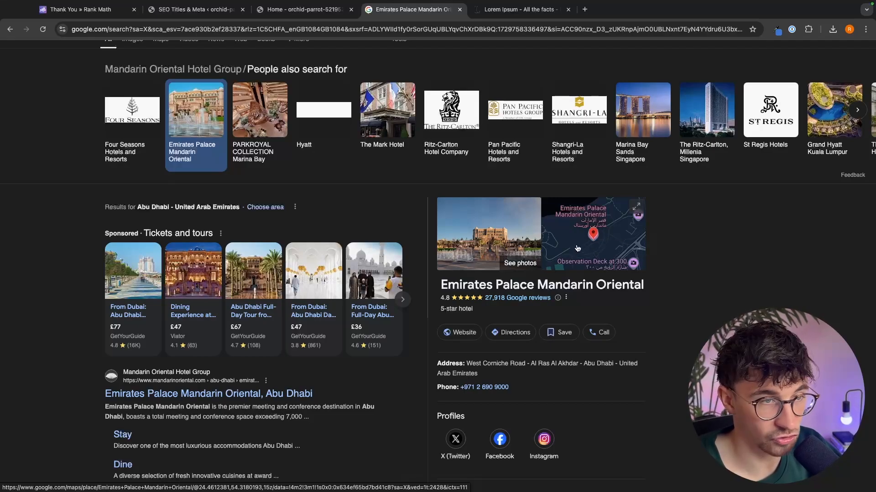
left_click(585, 9)
type("maps")
key("Return")
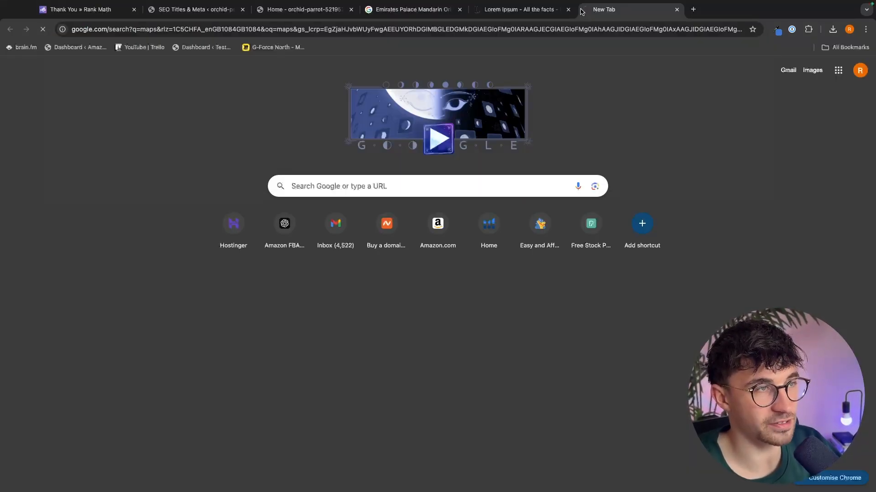
left_click(119, 140)
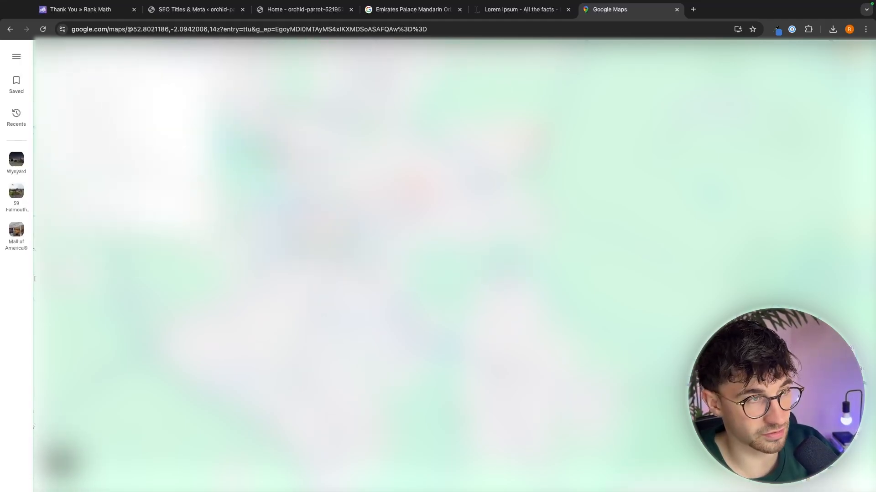
key("Return")
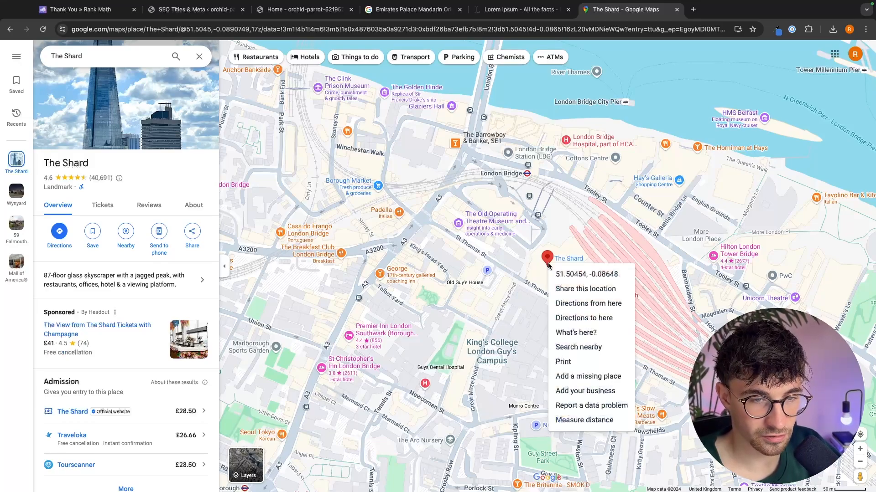
right_click(548, 267)
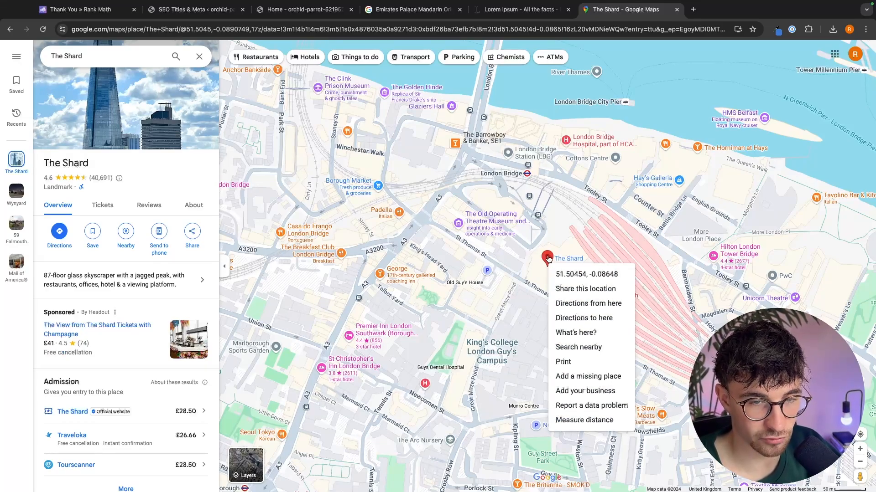
left_click(577, 281)
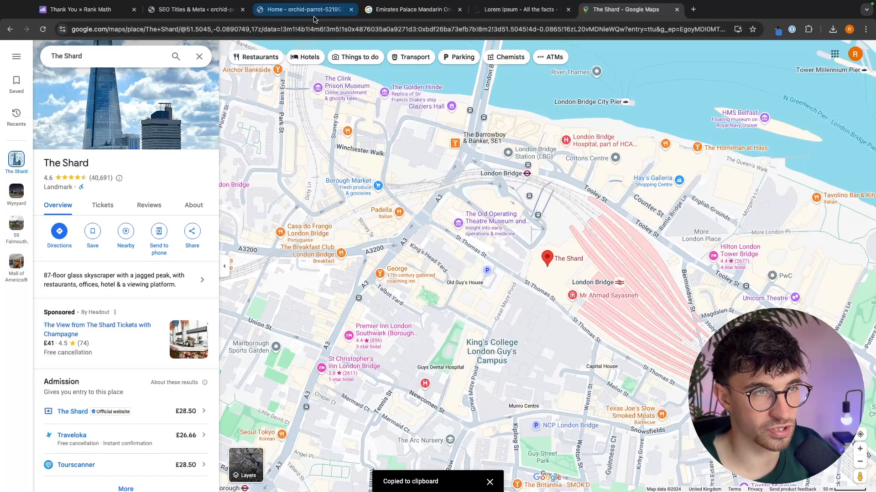
- Paste the copied coordinates into the Geo Coordinates field and save the Local SEO changes
left_click(196, 9)
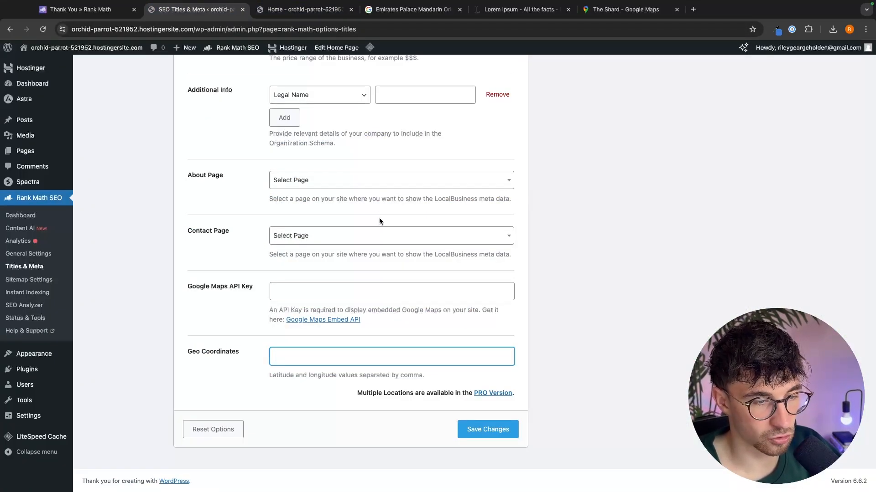
key("super+v")
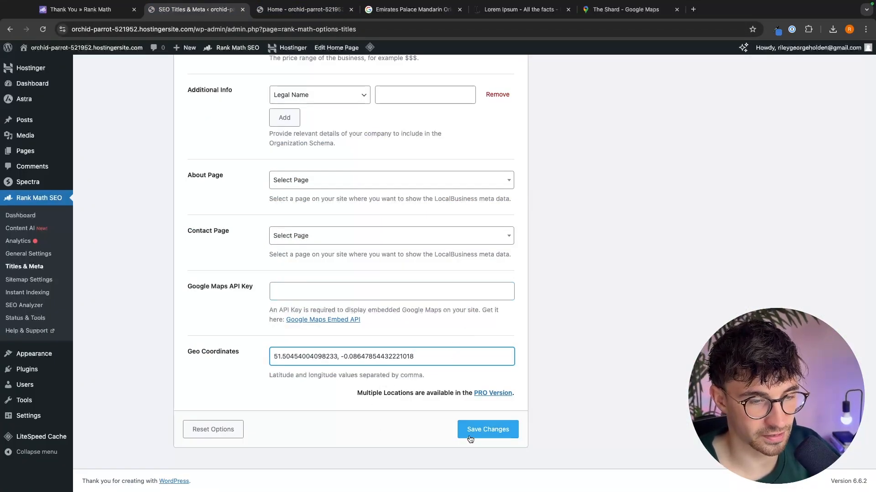
left_click(487, 433)
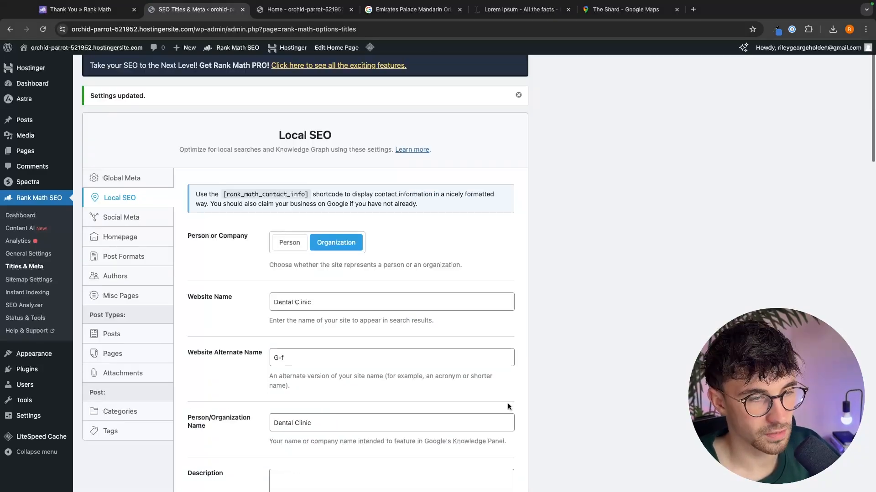
- Open the Social Meta settings and review the Facebook, Twitter Username and Additional Profiles fields
left_click(134, 222)
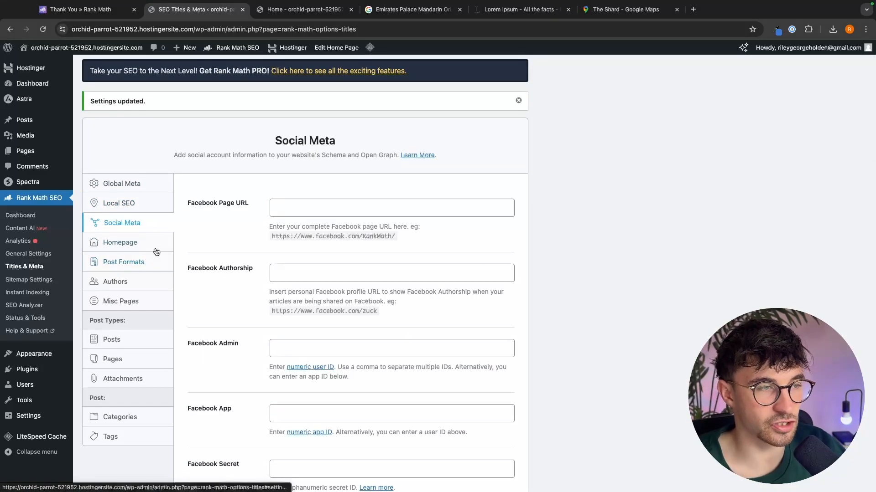
scroll(233, 246, "down", 5)
scroll(261, 316, "up", 5)
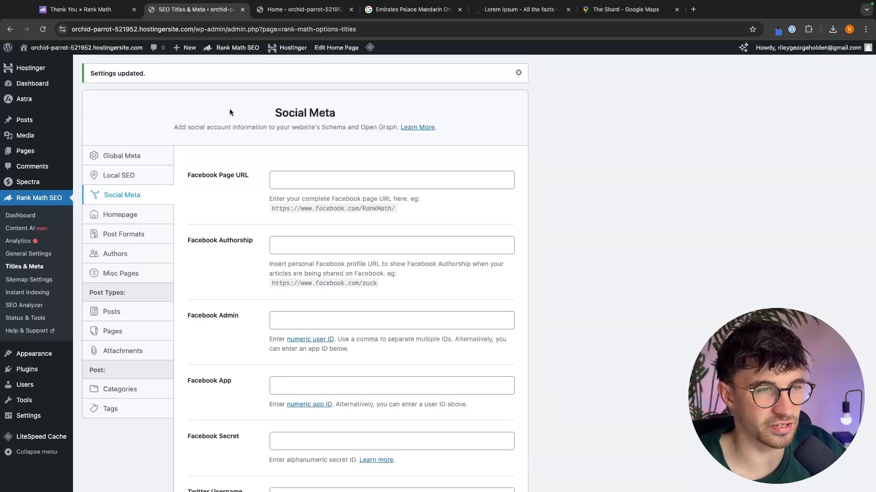
left_click_drag(229, 109, 350, 116)
left_click(378, 113)
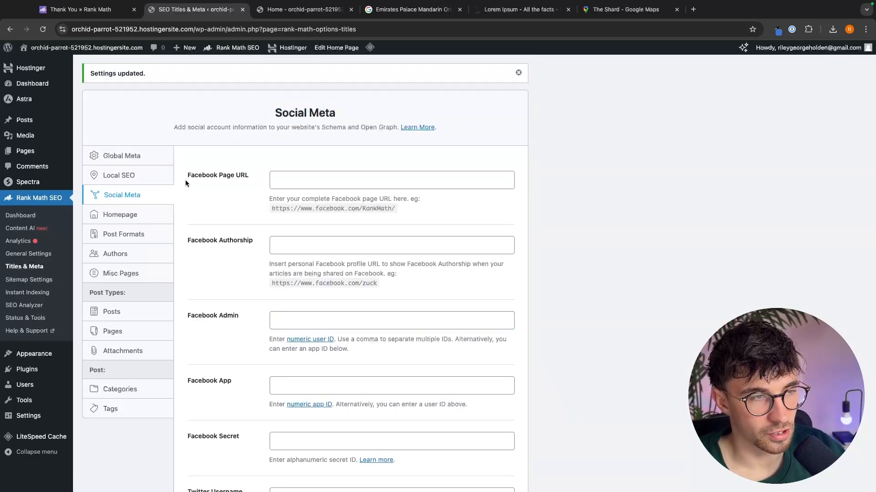
left_click_drag(185, 179, 250, 178)
left_click(342, 188)
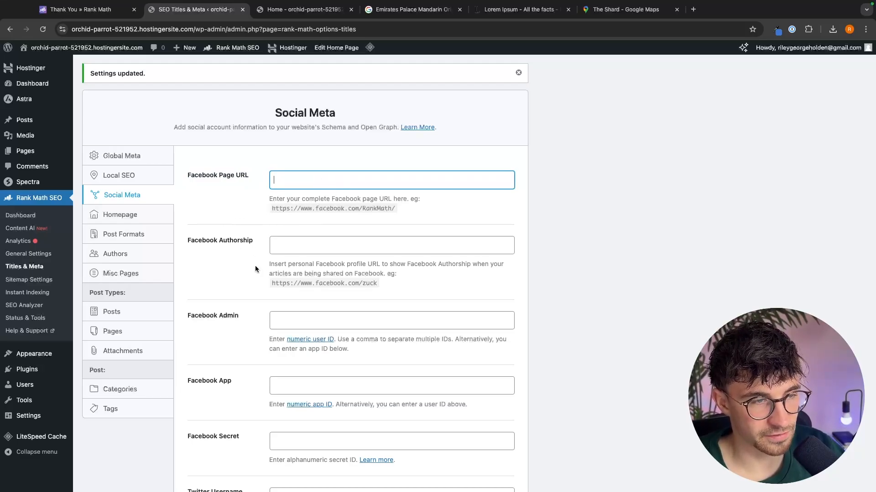
left_click_drag(269, 265, 498, 264)
left_click(407, 263)
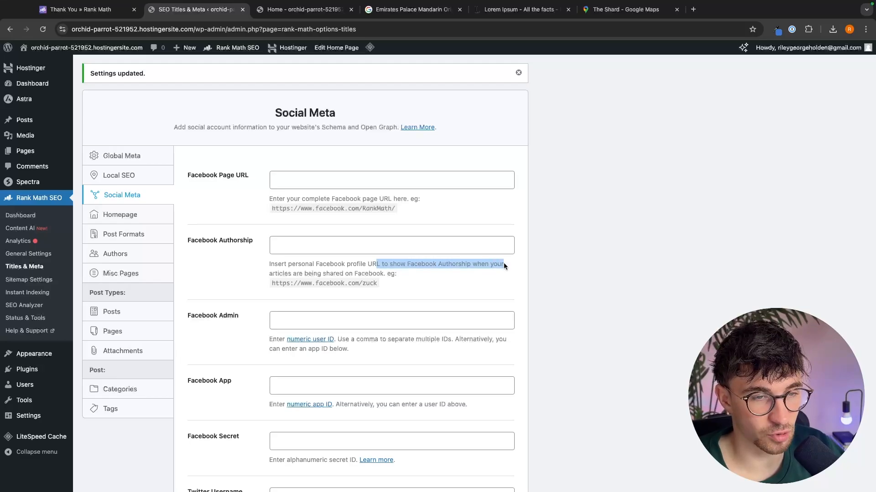
left_click(481, 261)
scroll(453, 251, "down", 4)
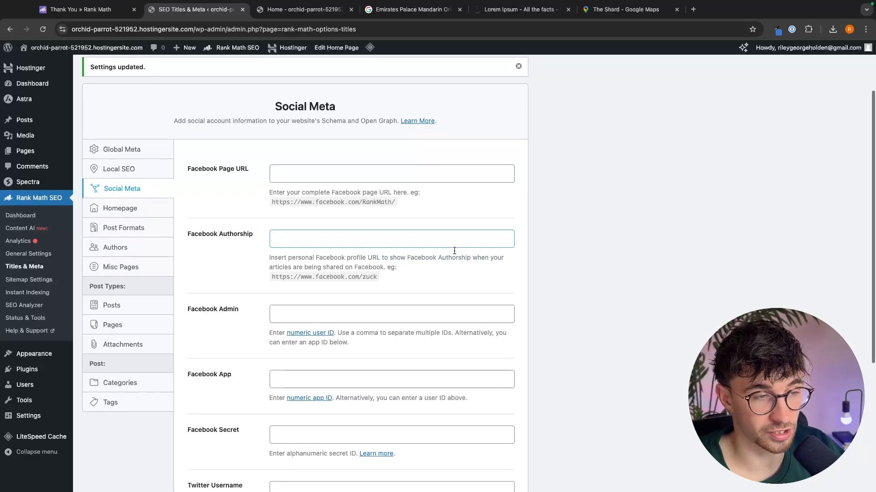
left_click(278, 218)
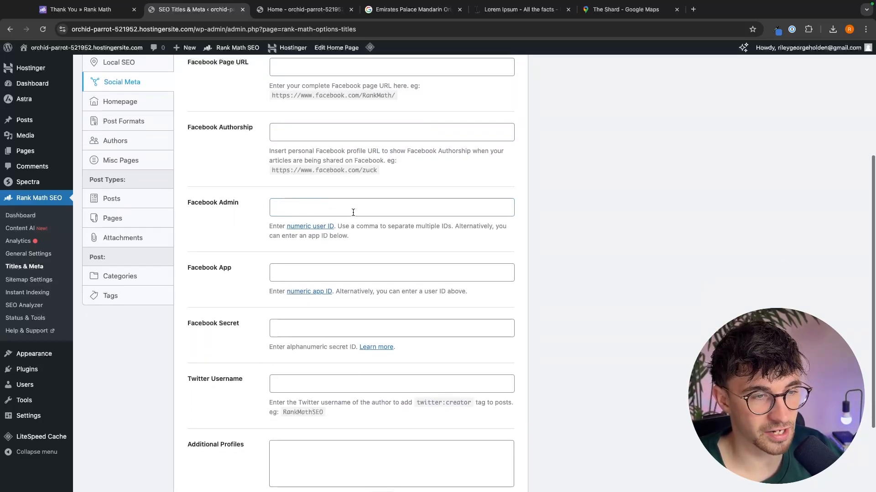
scroll(381, 243, "down", 3)
scroll(284, 283, "down", 3)
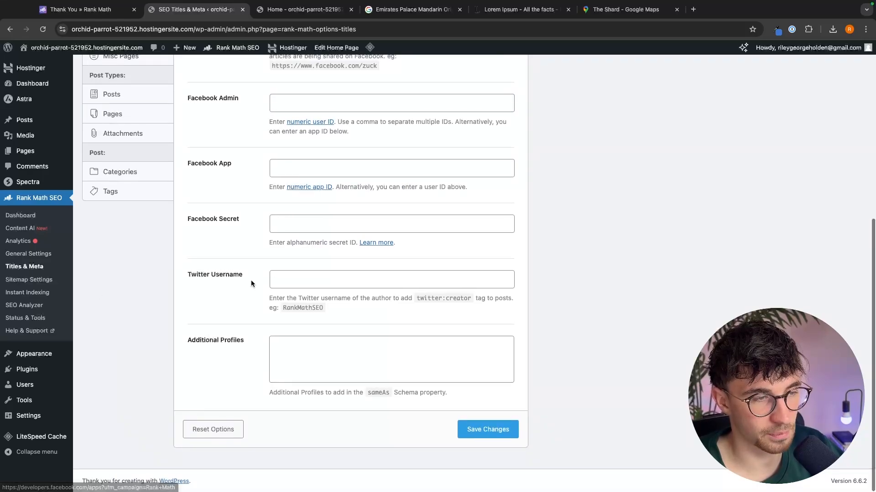
left_click_drag(158, 275, 298, 275)
scroll(401, 403, "up", 5)
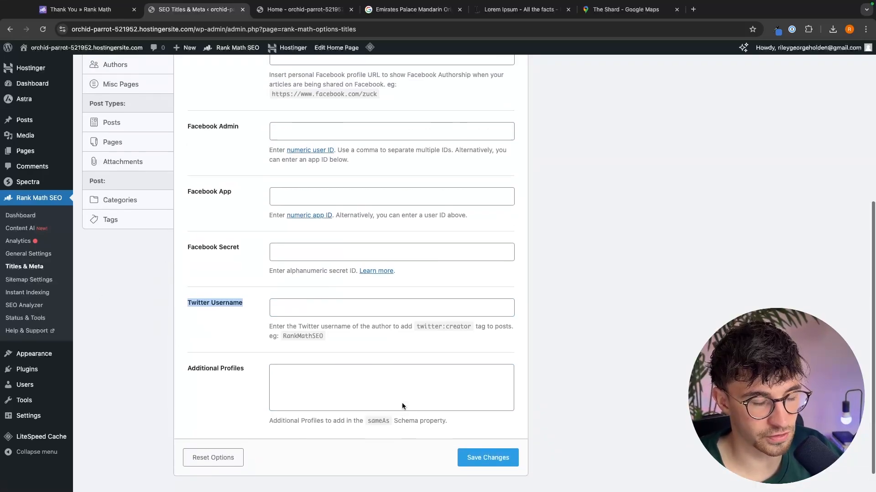
scroll(485, 432, "up", 5)
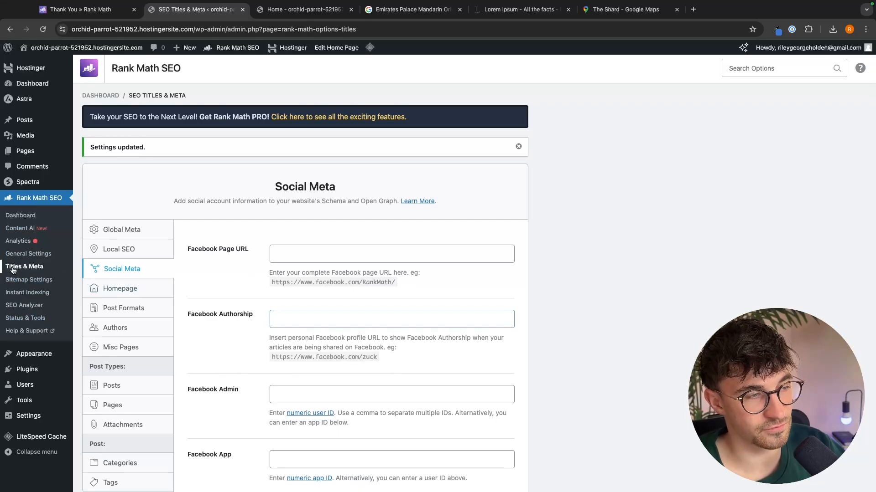
- Open the Post Formats settings and review its format archive title, description and robots meta options
scroll(123, 268, "down", 2)
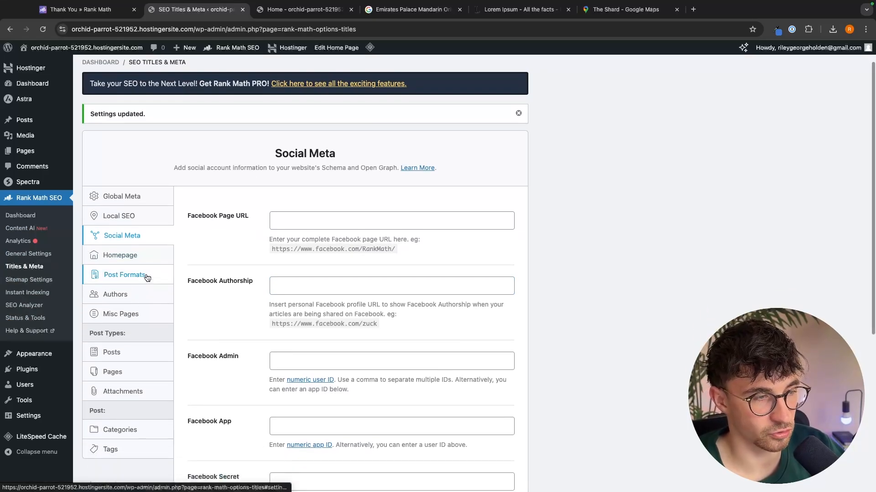
left_click(142, 275)
scroll(196, 278, "down", 3)
scroll(206, 281, "down", 7)
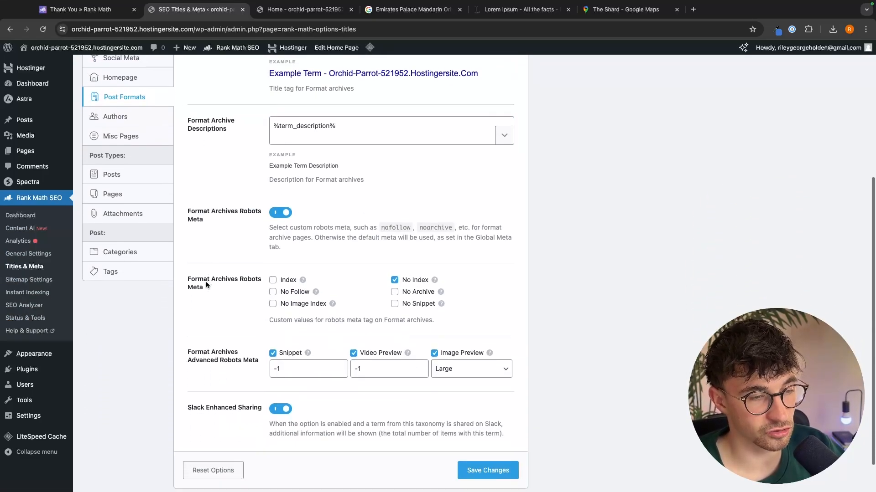
scroll(146, 219, "up", 4)
- Open the Authors settings and review the author archive, base, robots meta and title options
left_click(144, 137)
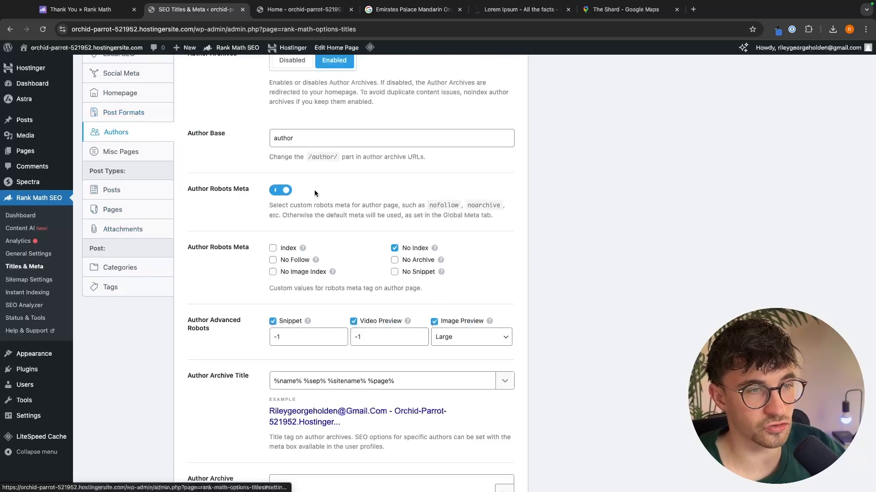
scroll(314, 189, "up", 5)
scroll(371, 256, "down", 3)
scroll(370, 257, "down", 6)
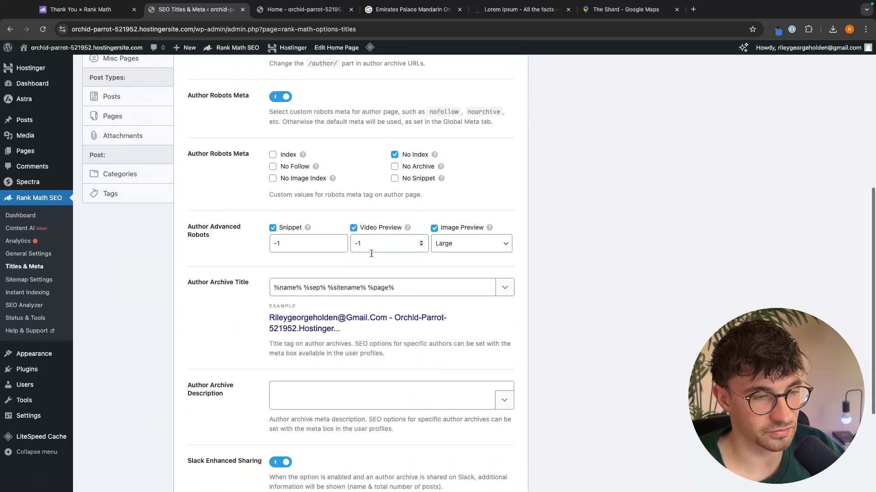
scroll(345, 404, "up", 10)
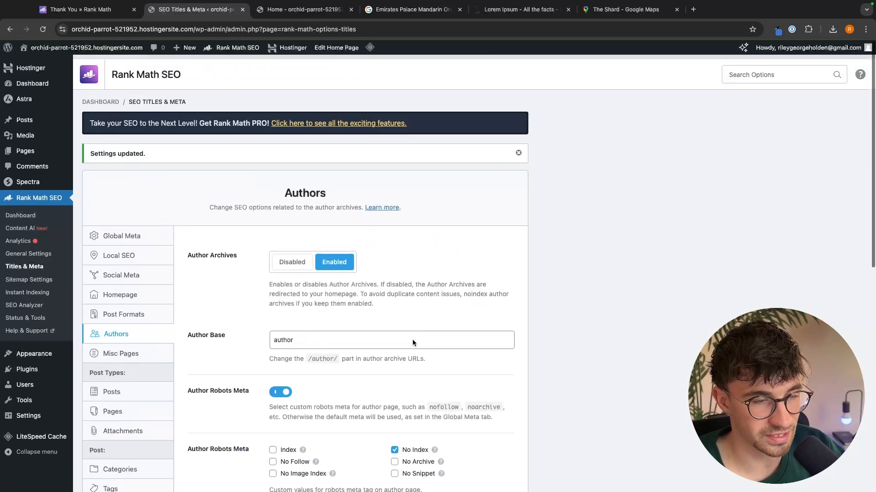
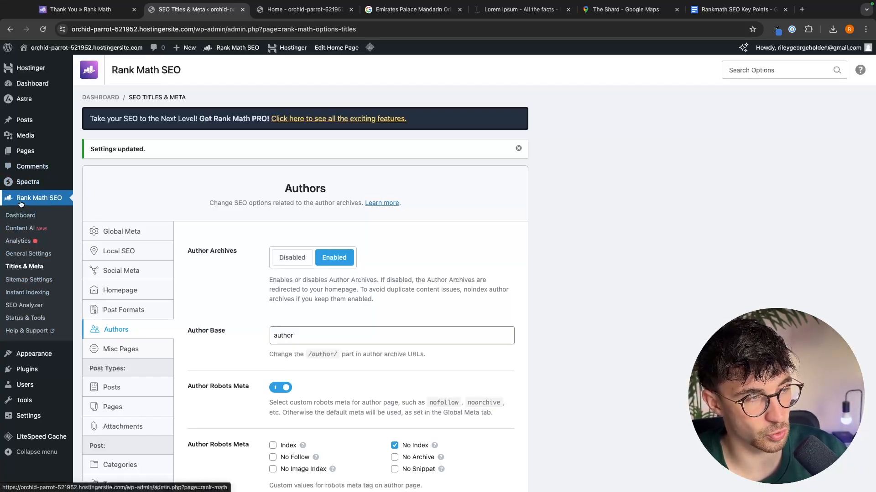
- Open the SEO Analyzer and start an SEO analysis of the site
left_click(21, 305)
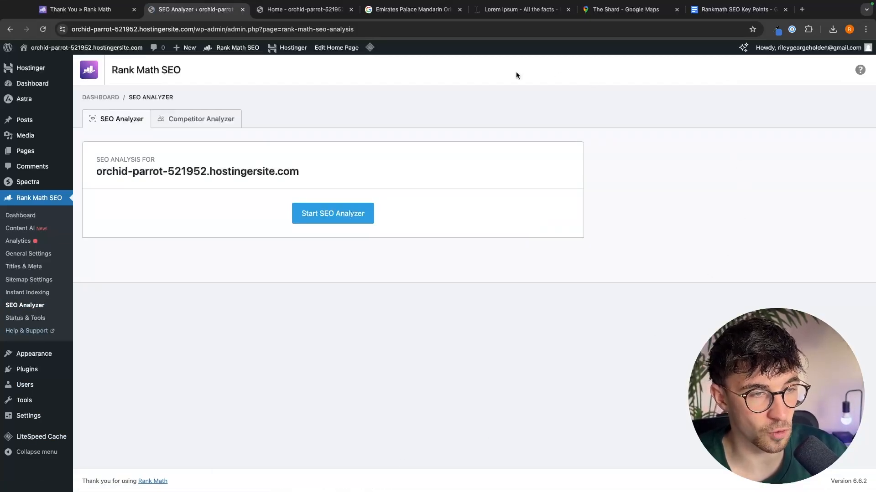
left_click(327, 223)
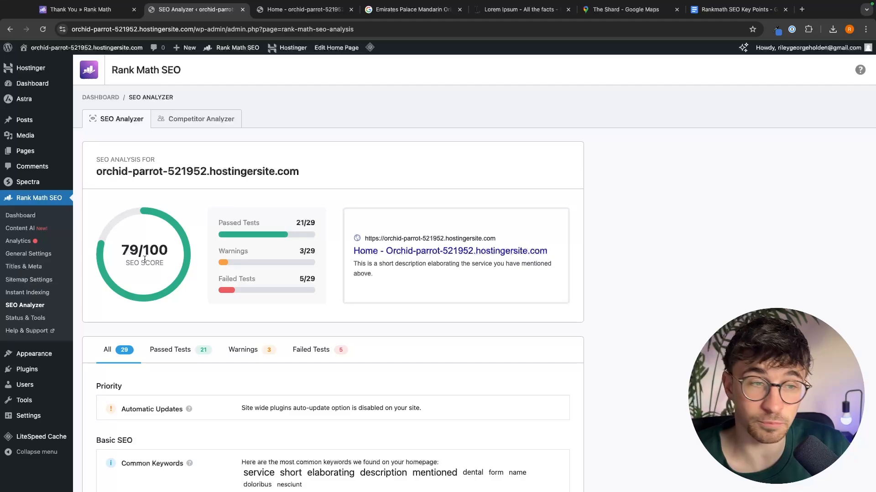
left_click_drag(217, 222, 310, 311)
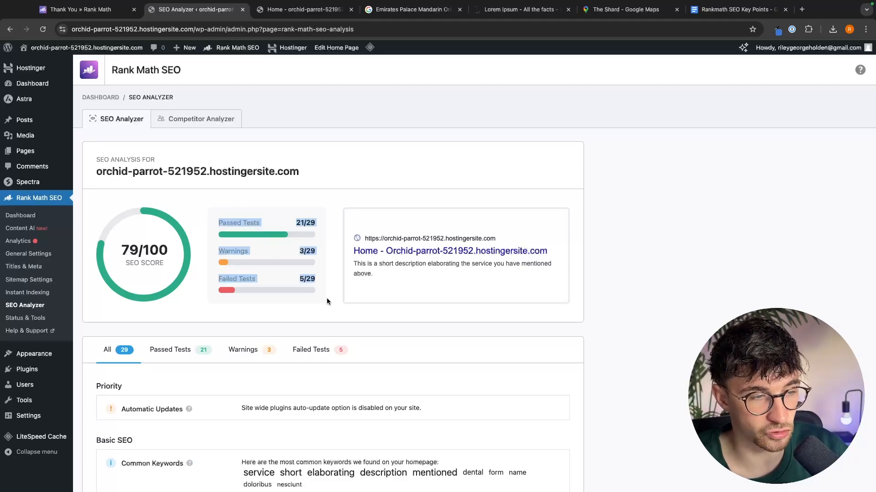
left_click(326, 297)
scroll(326, 297, "down", 4)
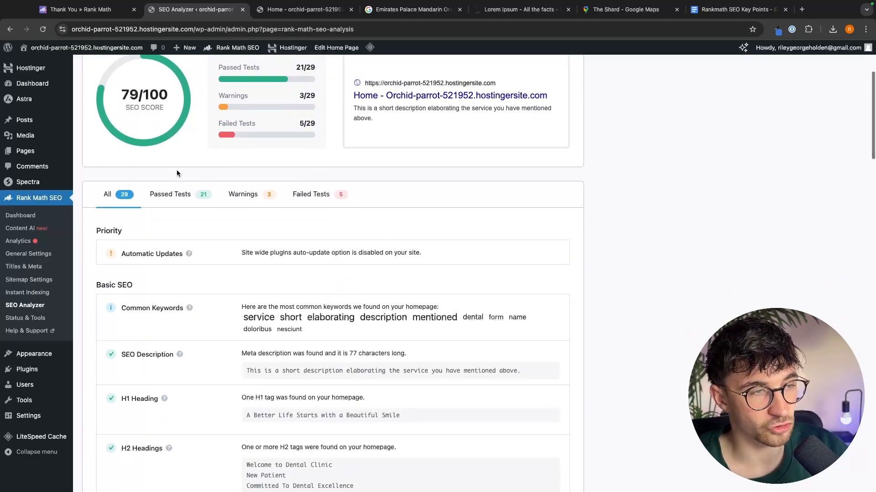
- Review the analyzer's Passed Tests list of results
left_click(183, 196)
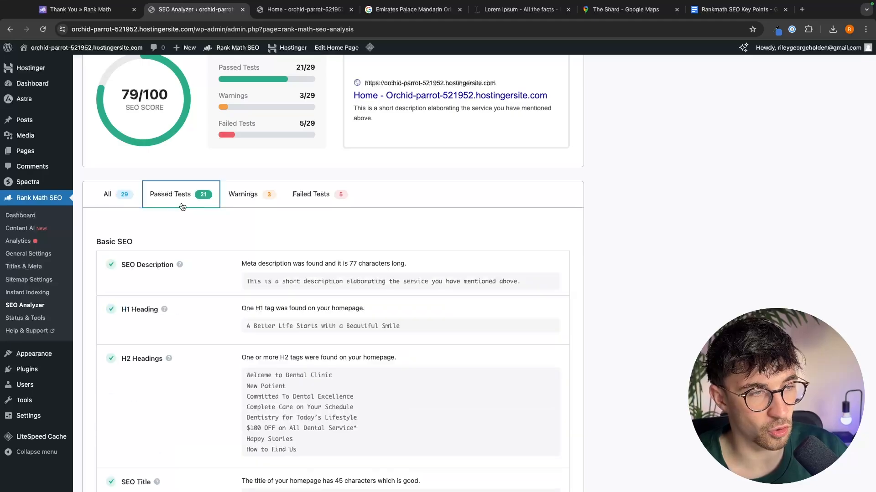
left_click(256, 195)
left_click(295, 219)
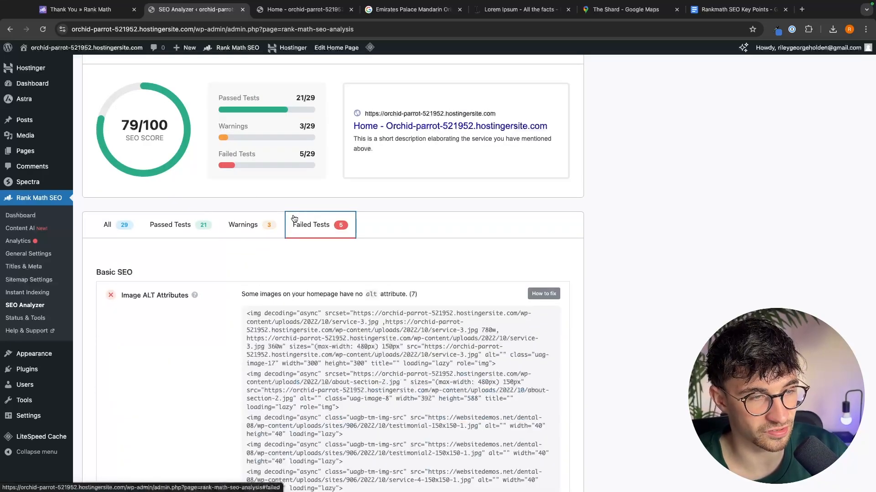
left_click(170, 224)
scroll(196, 264, "down", 8)
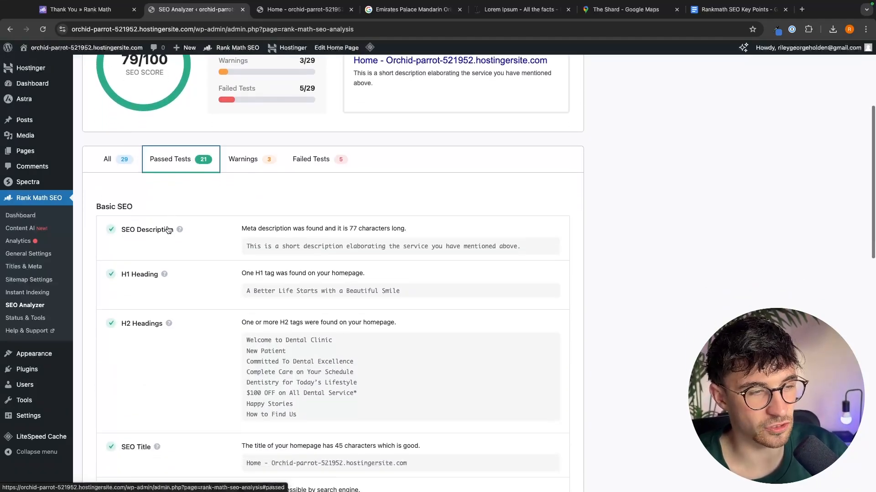
scroll(196, 264, "down", 9)
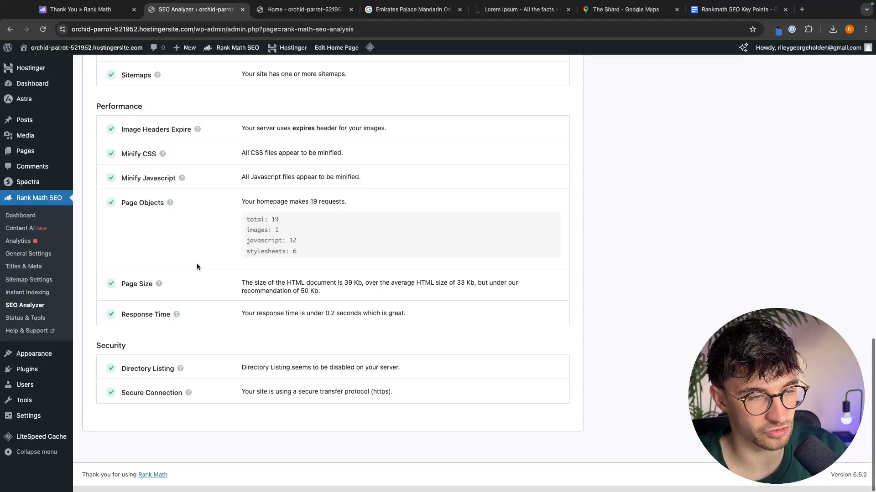
scroll(196, 265, "up", 8)
scroll(197, 267, "up", 10)
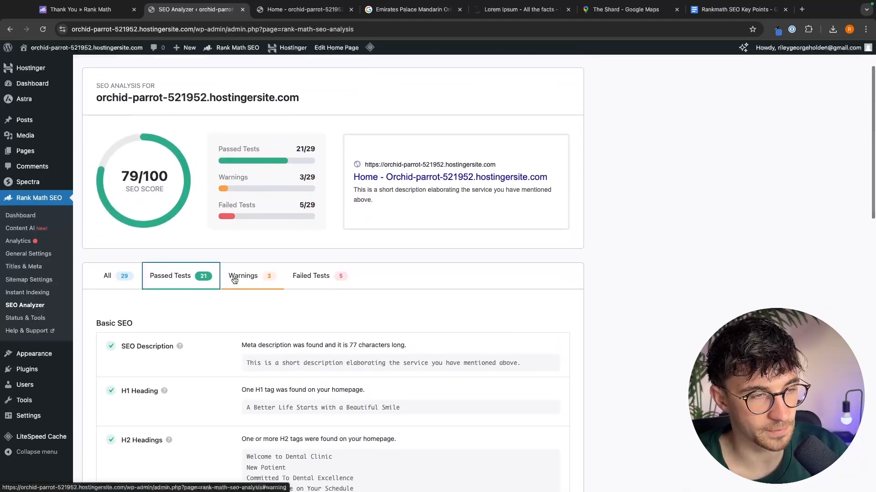
- Review the Warnings and Failed Tests lists of the analysis
left_click(243, 226)
scroll(356, 307, "down", 2)
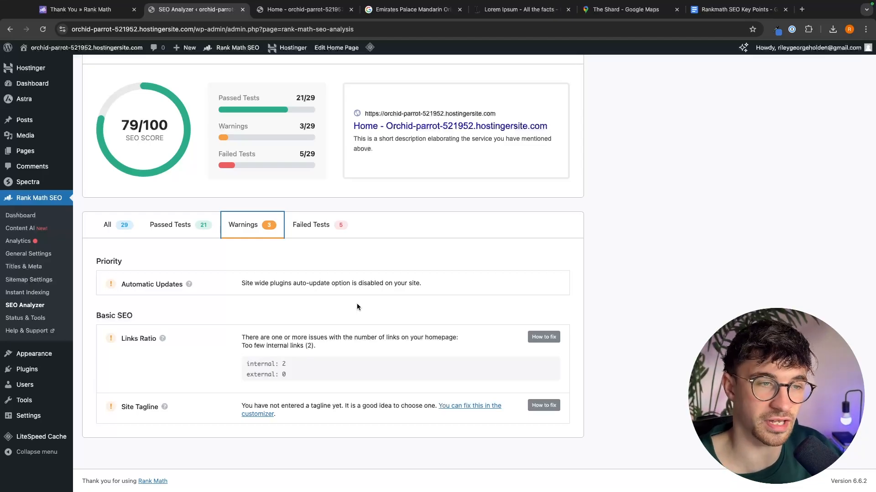
left_click(313, 229)
scroll(389, 254, "down", 3)
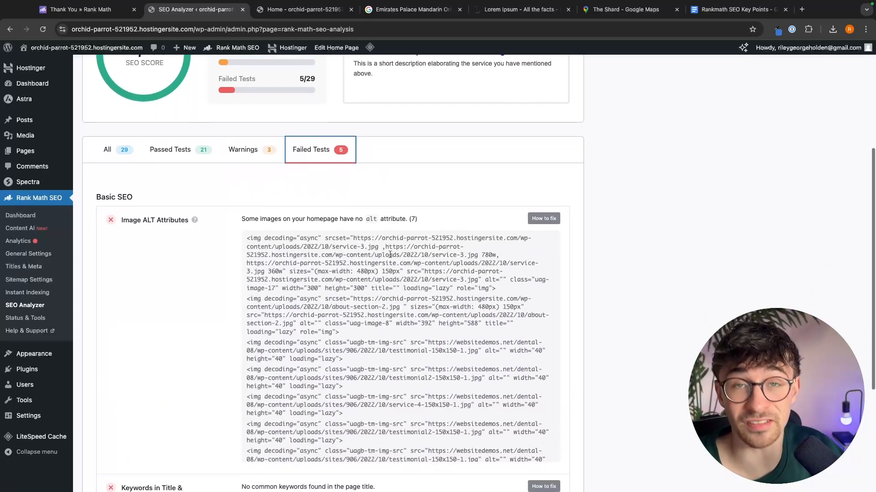
scroll(390, 254, "down", 5)
scroll(392, 242, "up", 6)
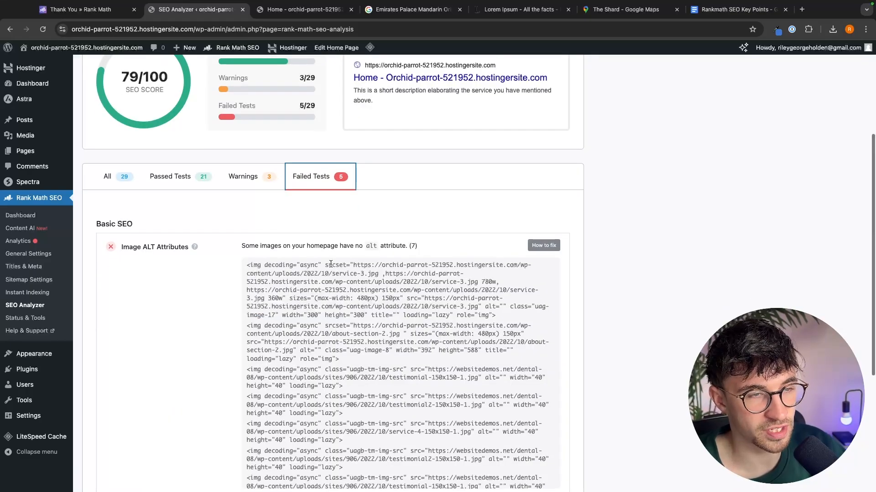
scroll(331, 265, "down", 3)
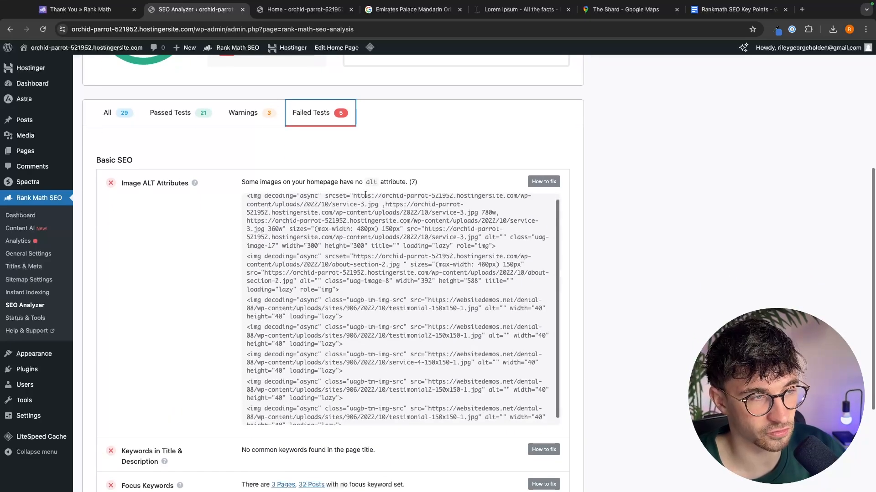
scroll(337, 248, "up", 1)
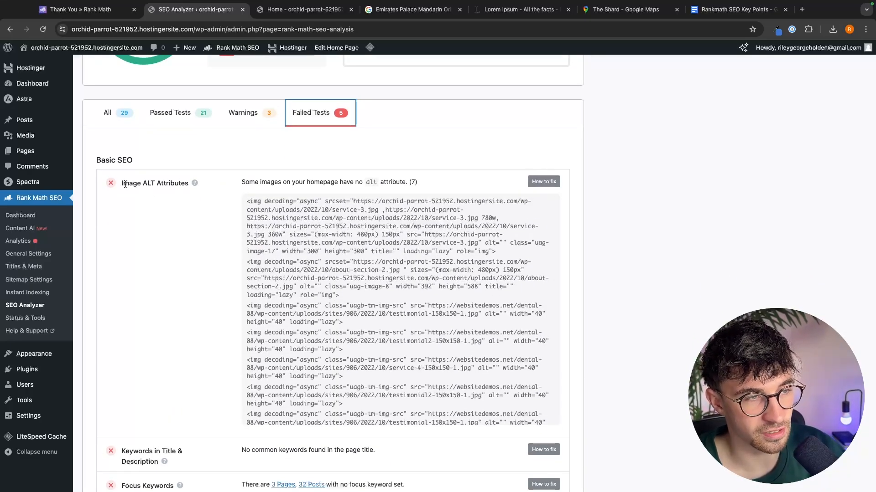
- Expand the How to fix tip for the failed Image ALT Attributes test and copy the test's name
left_click_drag(122, 184, 193, 183)
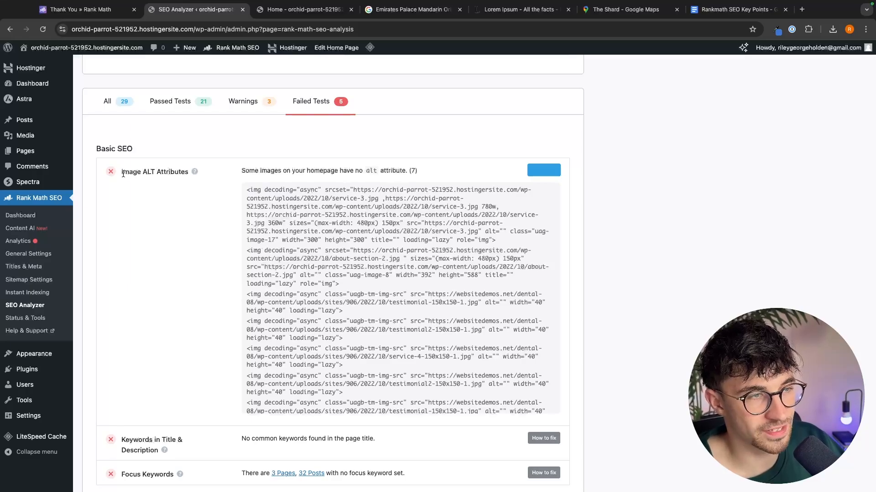
left_click_drag(119, 172, 191, 175)
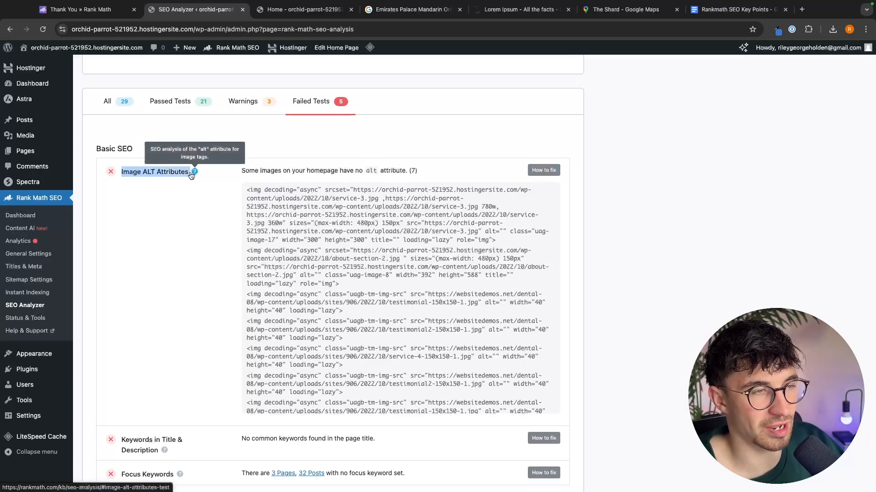
left_click(188, 188)
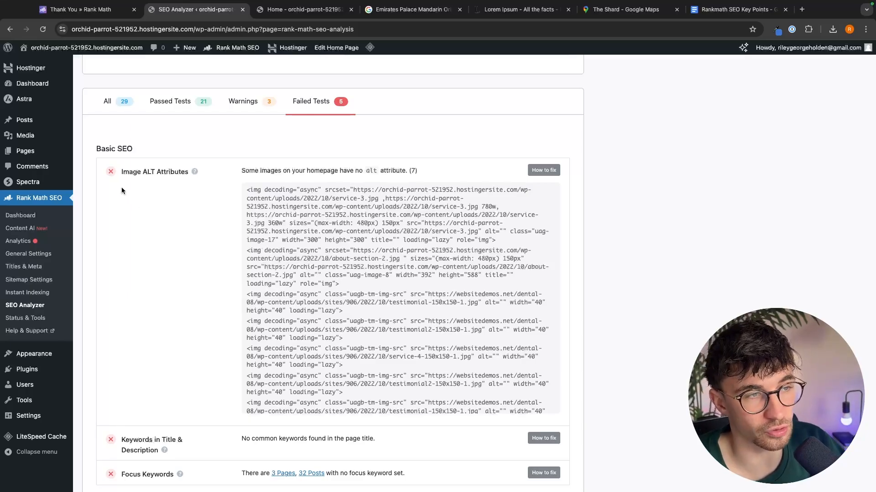
left_click_drag(124, 172, 193, 173)
key("ctrl+c")
left_click(188, 180)
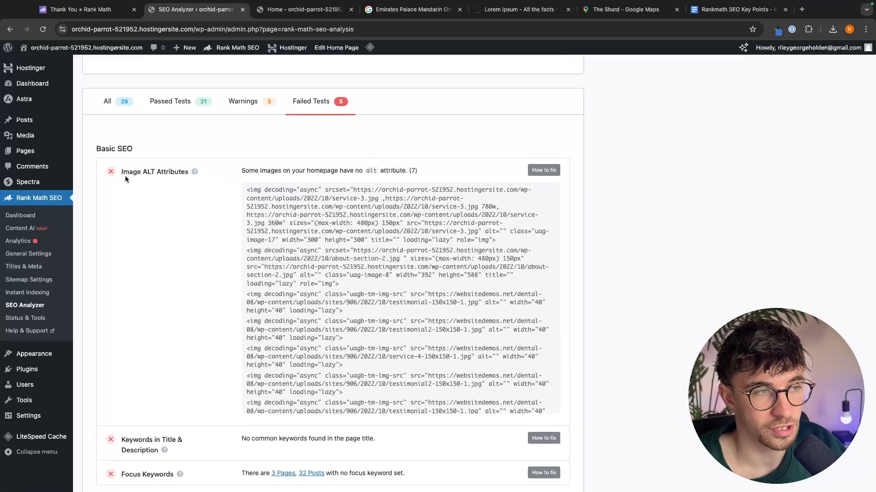
left_click_drag(122, 171, 181, 174)
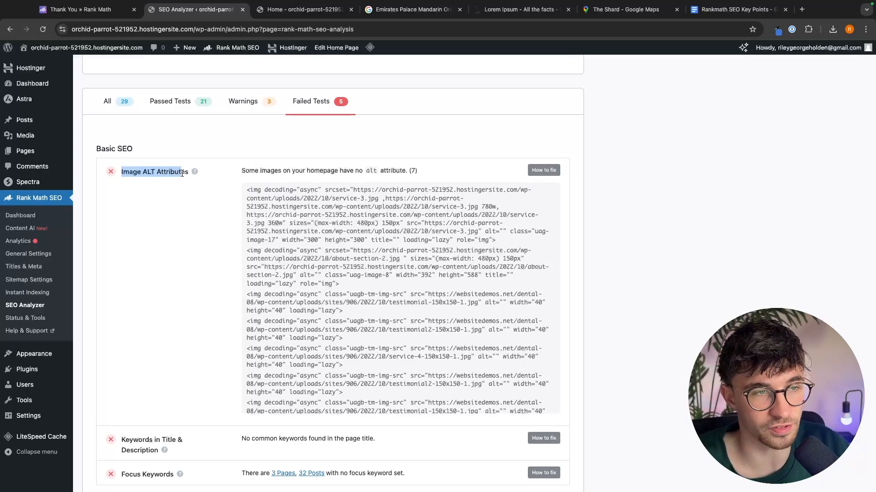
left_click(170, 174)
left_click(532, 175)
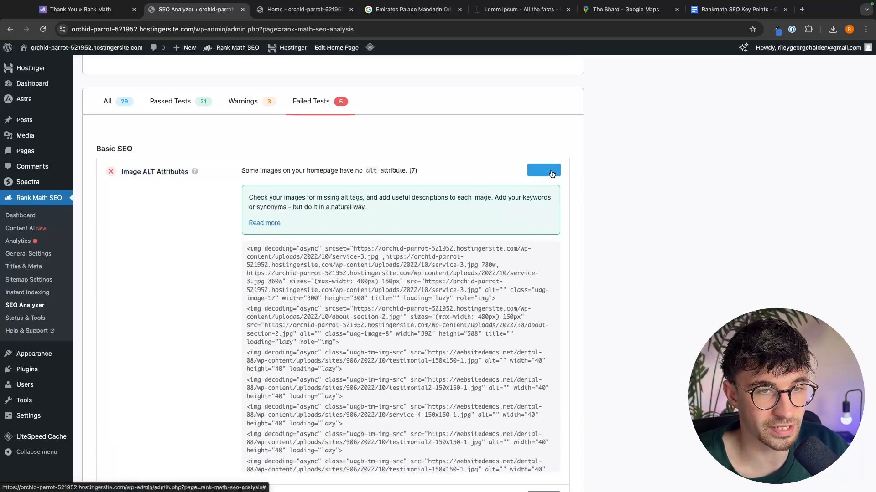
left_click_drag(249, 199, 367, 209)
left_click(366, 209)
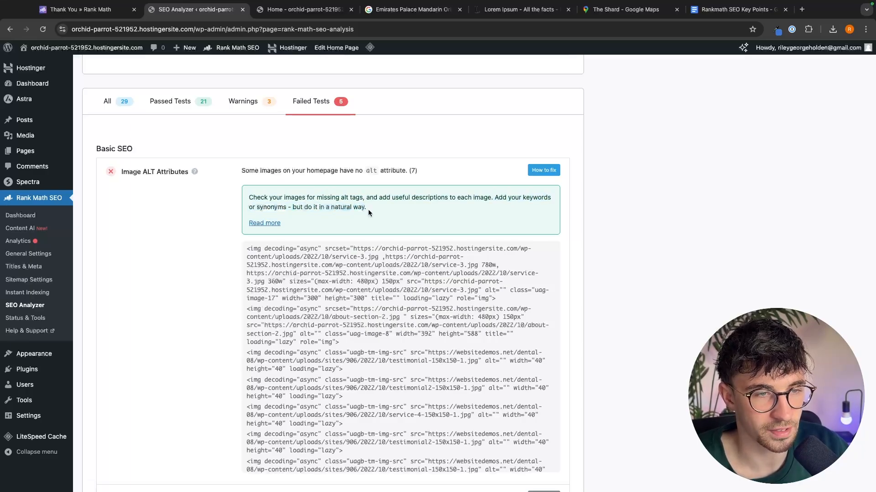
triple_click(368, 209)
left_click(341, 210)
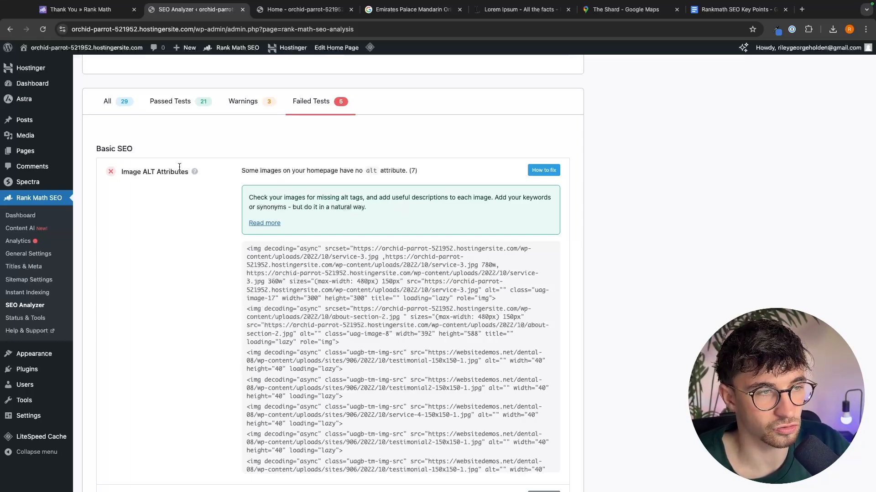
left_click_drag(186, 173, 122, 168)
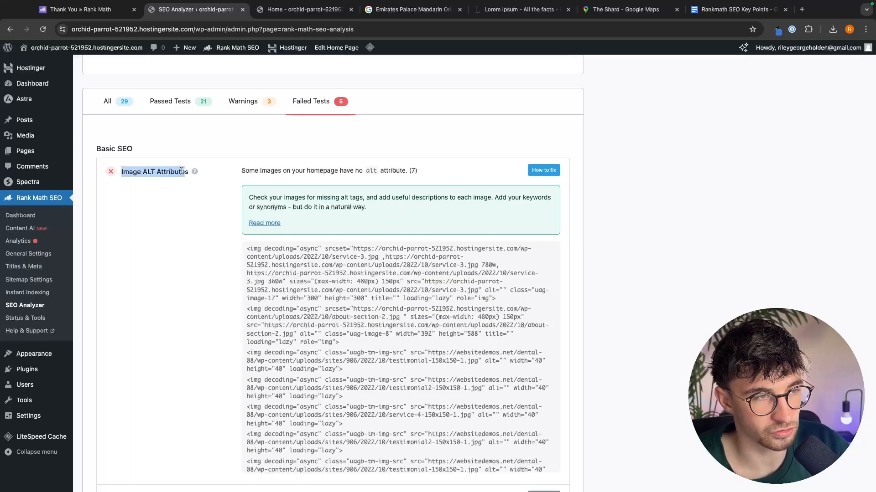
left_click_drag(189, 172, 119, 173)
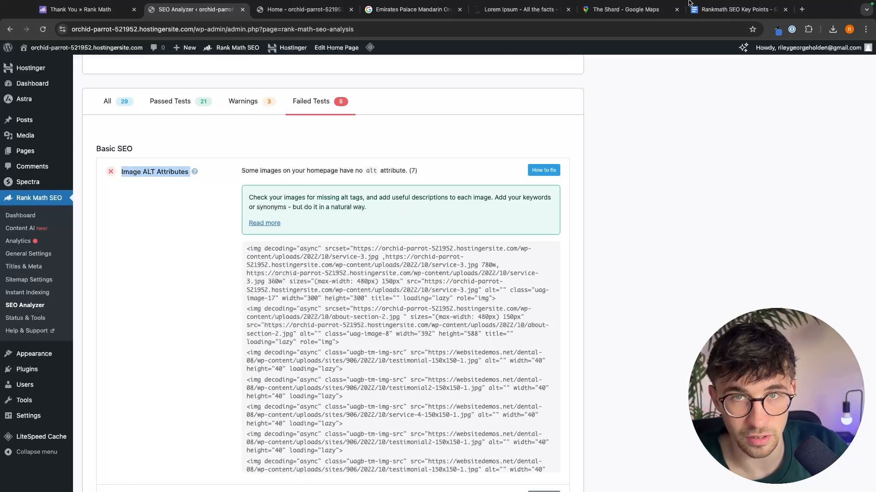
- Search the web in a new tab for 'what are Image ALT Attributes', view image results, and close the tab
left_click(802, 10)
type("what are")
key("ctrl+v")
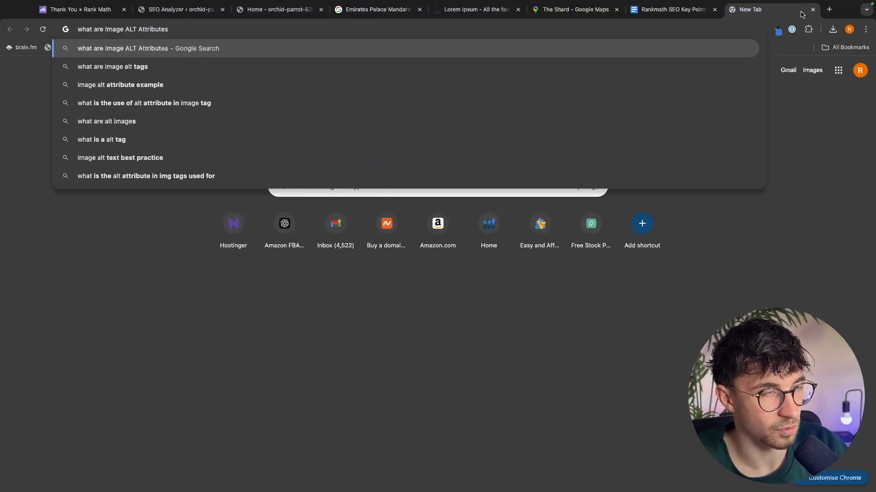
key("Return")
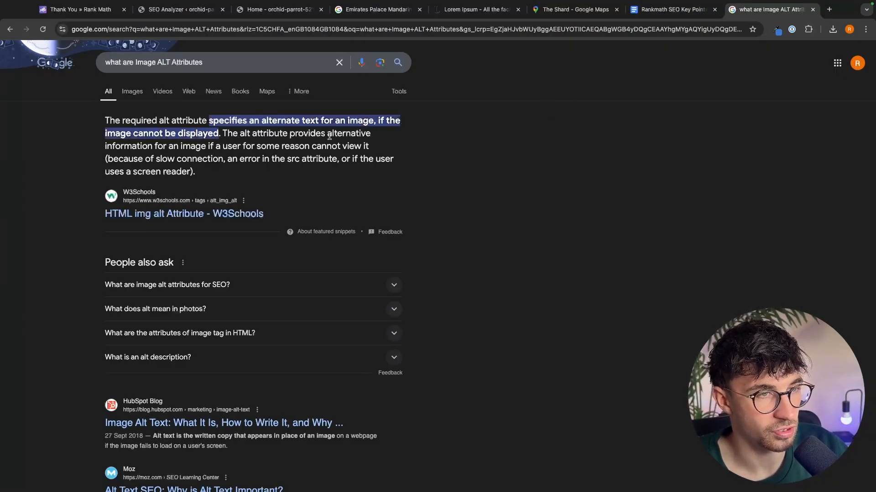
left_click(130, 91)
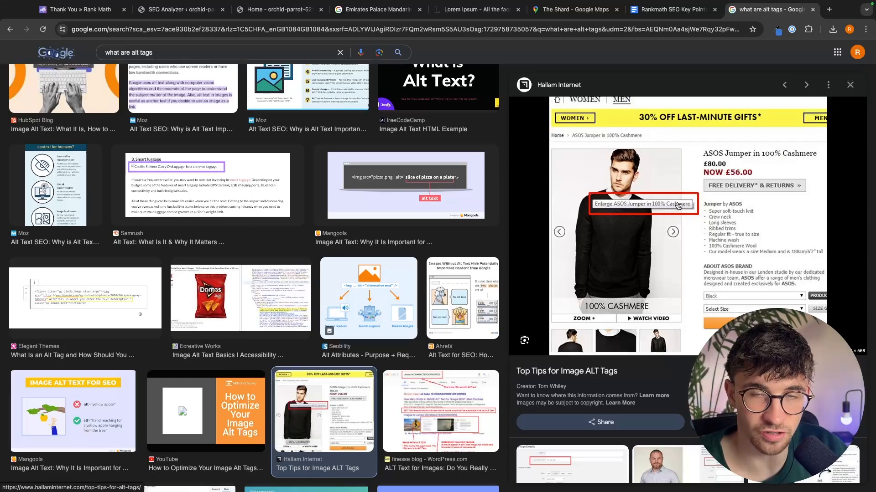
left_click(814, 11)
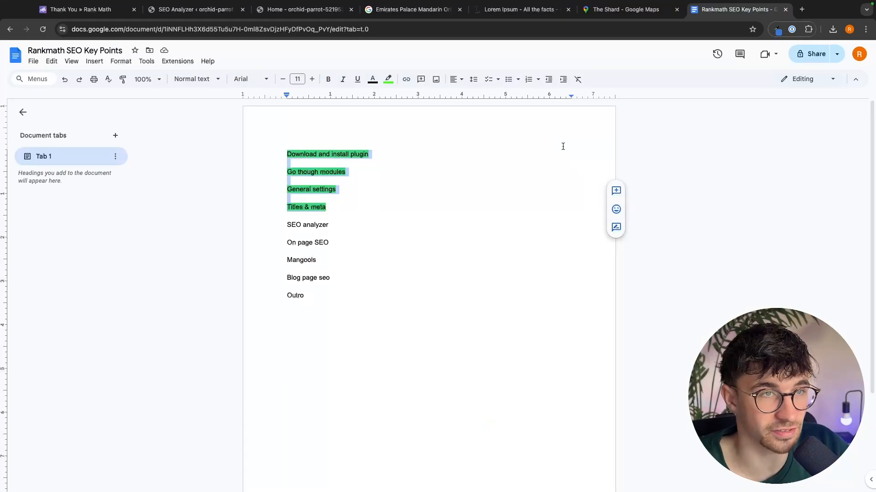
- Return to the SEO Analyzer and examine the images listed as missing alt attributes
left_click(194, 9)
scroll(332, 254, "down", 1)
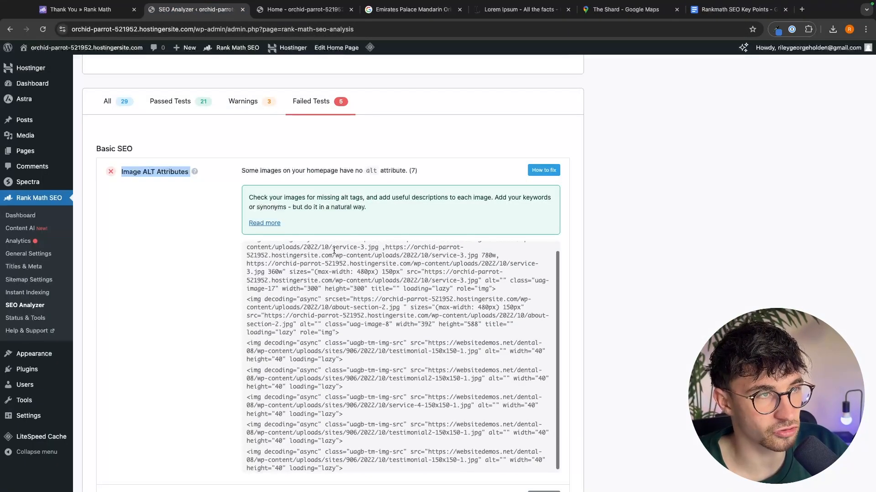
scroll(275, 182, "up", 1)
scroll(251, 265, "down", 1)
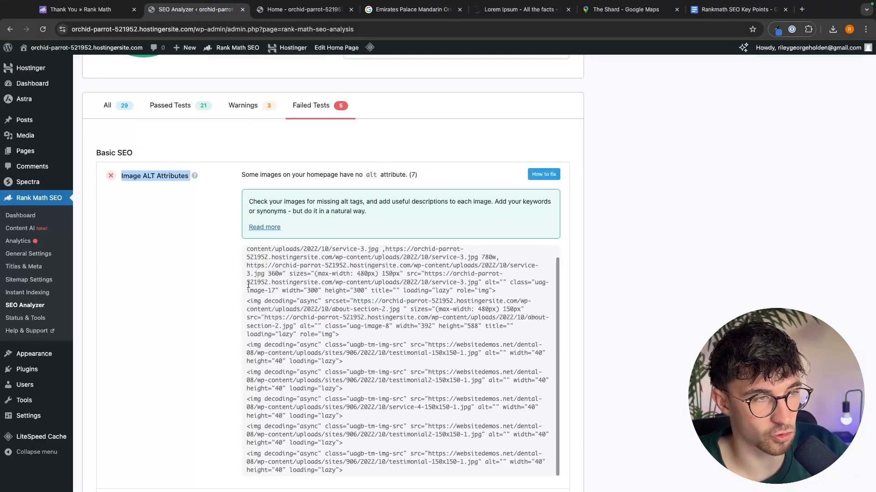
scroll(251, 264, "up", 1)
scroll(235, 180, "down", 2)
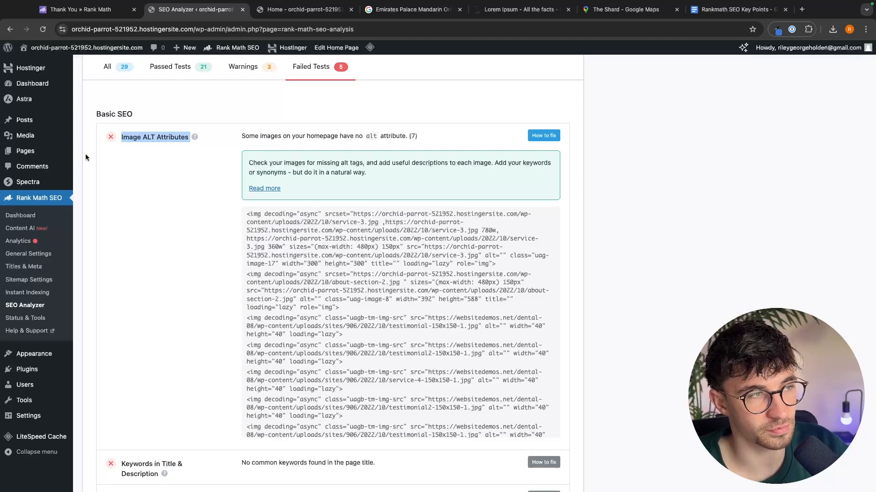
- Open the Media Library and browse the uploaded images
mouse_move(18, 136)
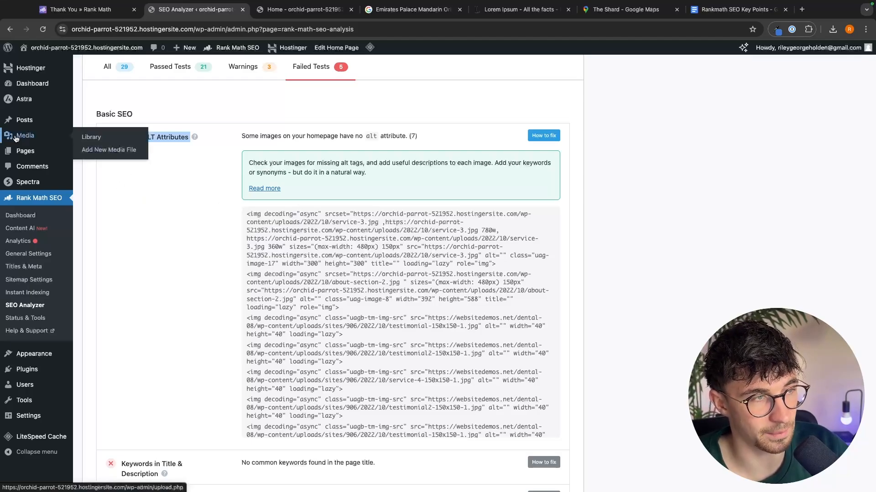
left_click(95, 139)
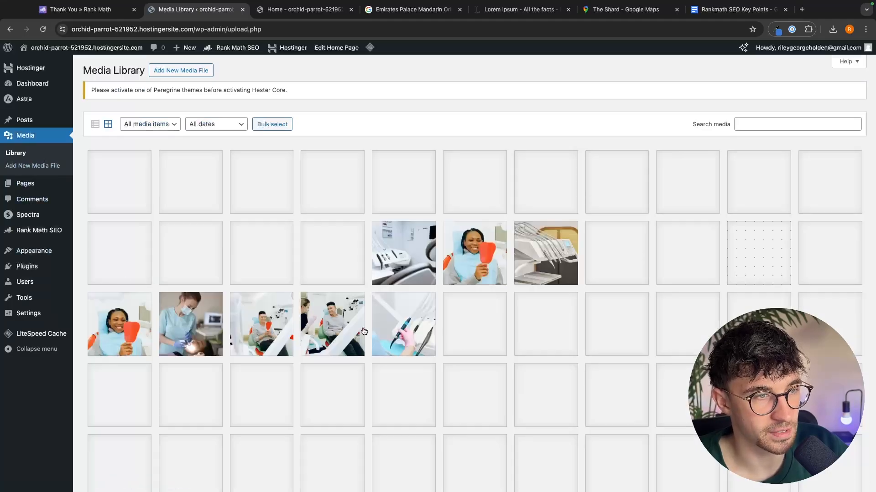
scroll(364, 331, "down", 4)
scroll(630, 324, "up", 4)
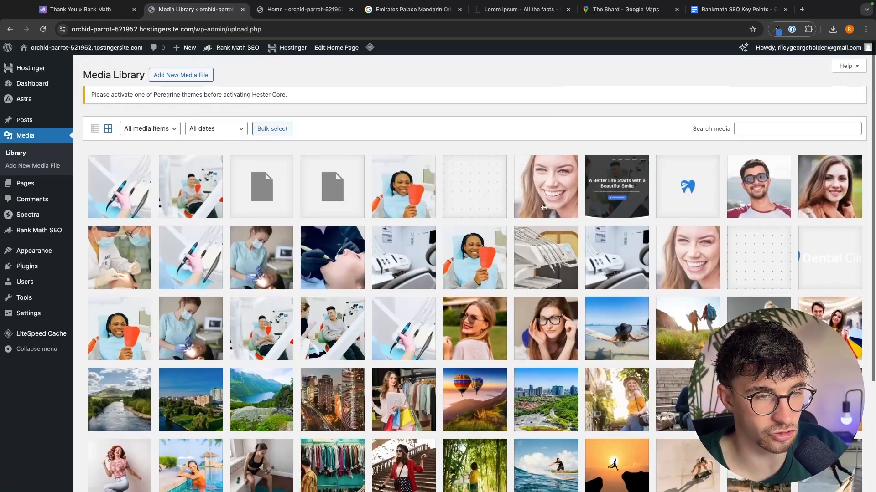
scroll(543, 207, "down", 5)
scroll(114, 140, "up", 5)
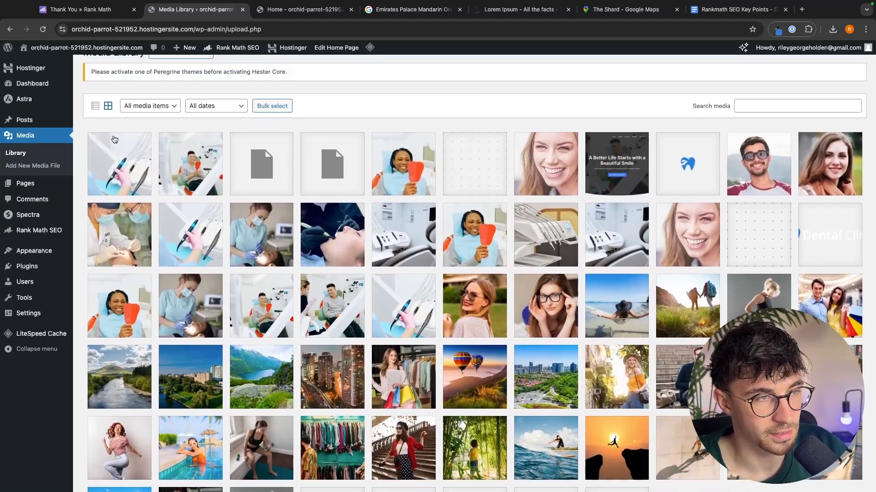
- Open the dental-equipment-200x300 image's details and set its alternative text to 'dentist holding a dental tool'
left_click(112, 161)
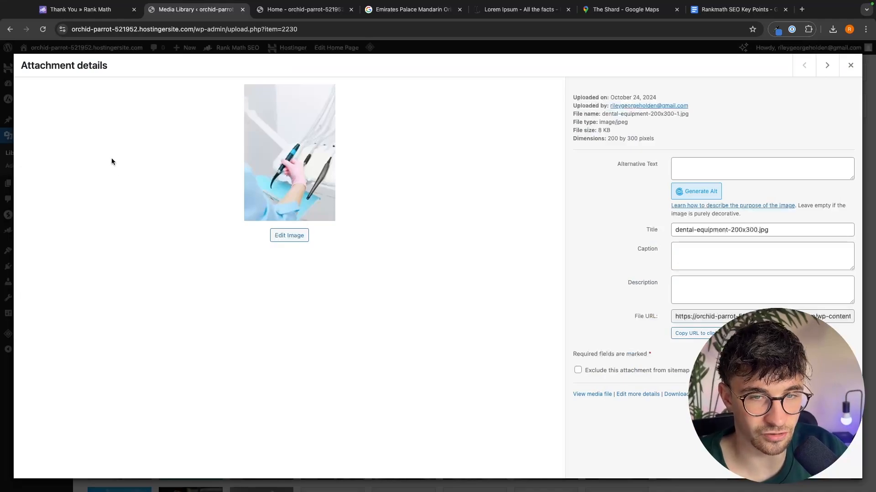
left_click(700, 169)
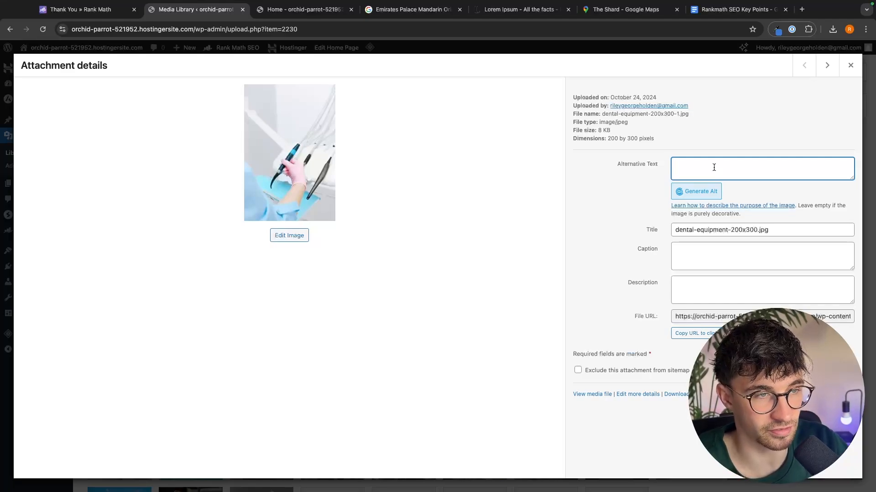
type("dentist holding a dental tools")
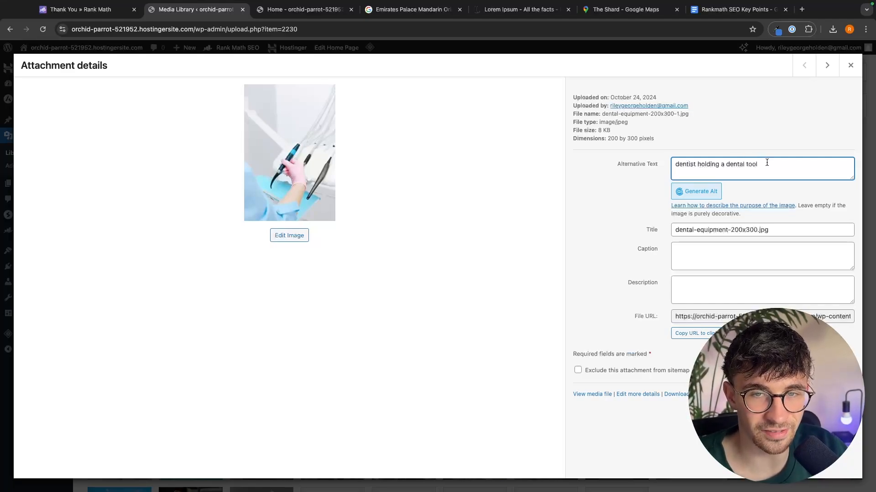
left_click_drag(767, 162, 676, 163)
left_click(733, 158)
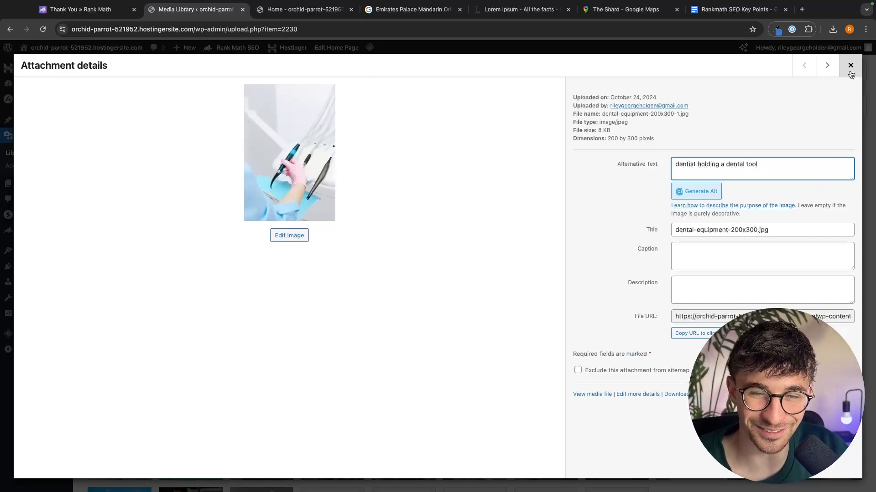
left_click_drag(743, 164, 726, 164)
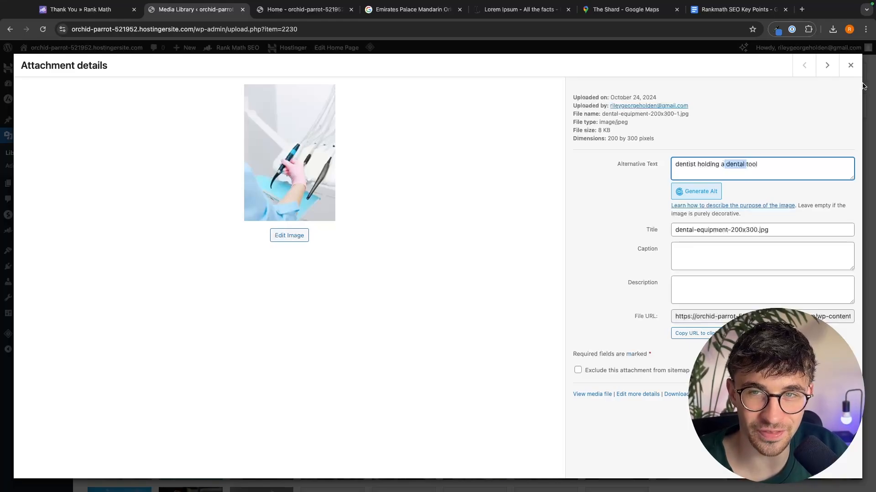
- Open the CTA-section-bg-200x300 image and set its alternative text to 'Dental client holding a mirror and checking teeth'
left_click(851, 71)
left_click(129, 163)
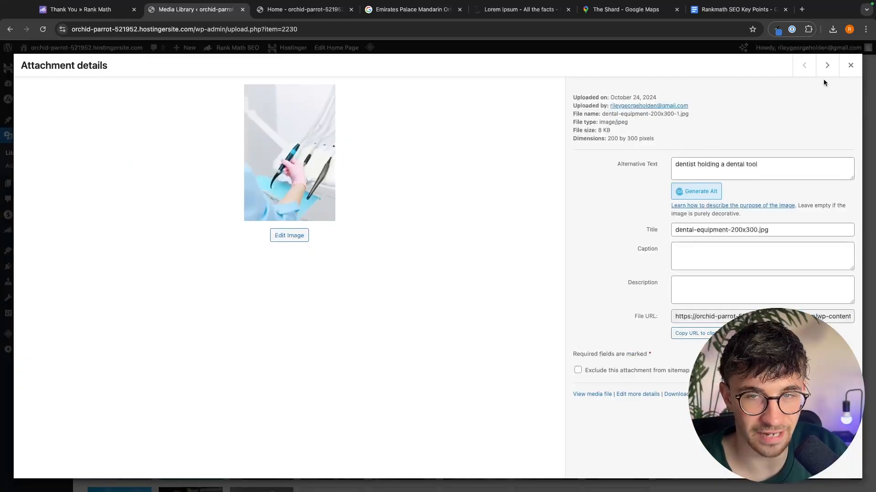
left_click(827, 66)
left_click(850, 66)
left_click(192, 167)
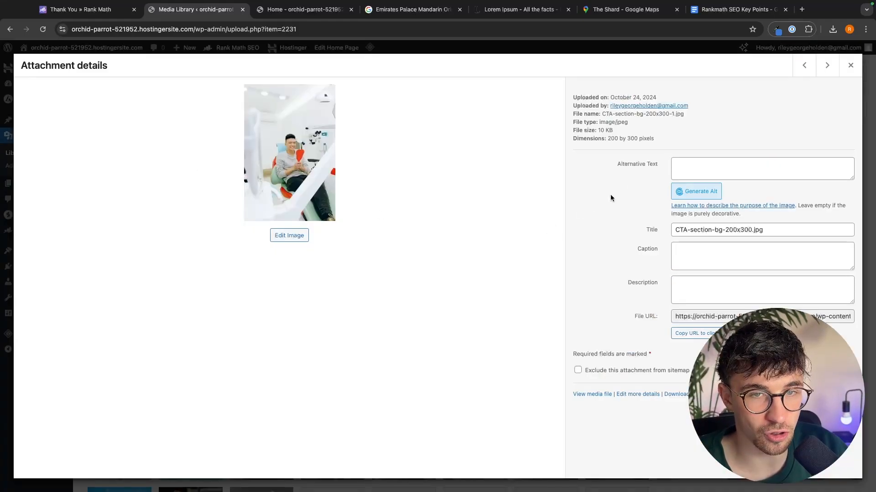
left_click(686, 166)
type("D")
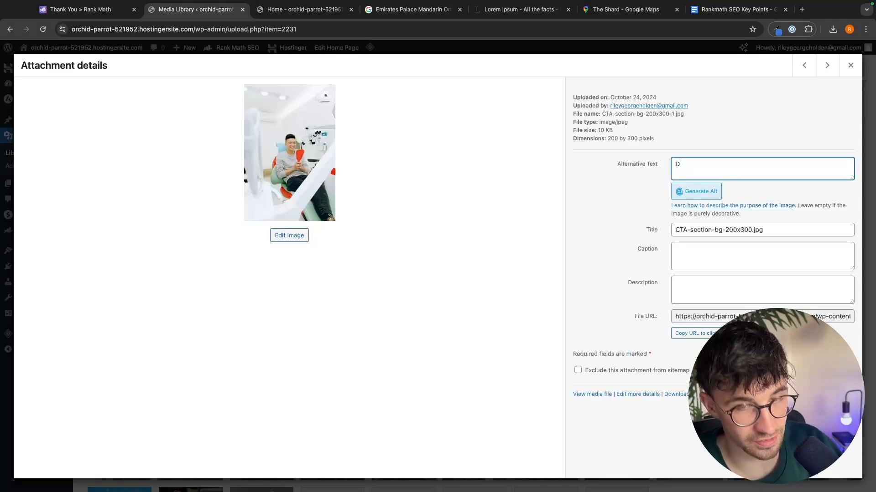
type("ental clien")
type("t holding a mirror and checking teeth")
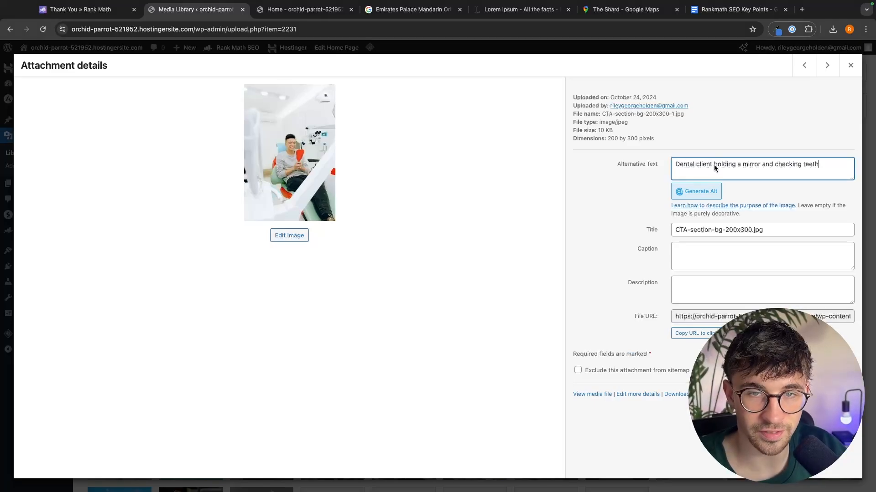
left_click(668, 166)
left_click(817, 163)
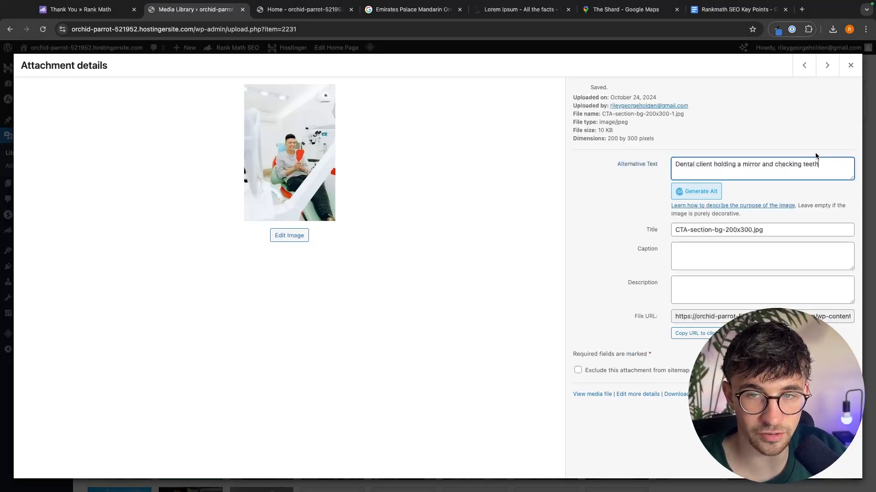
- Copy the CTA image's alt text and paste it as the alternative text of the about-section-1-200x300 image
left_click(827, 72)
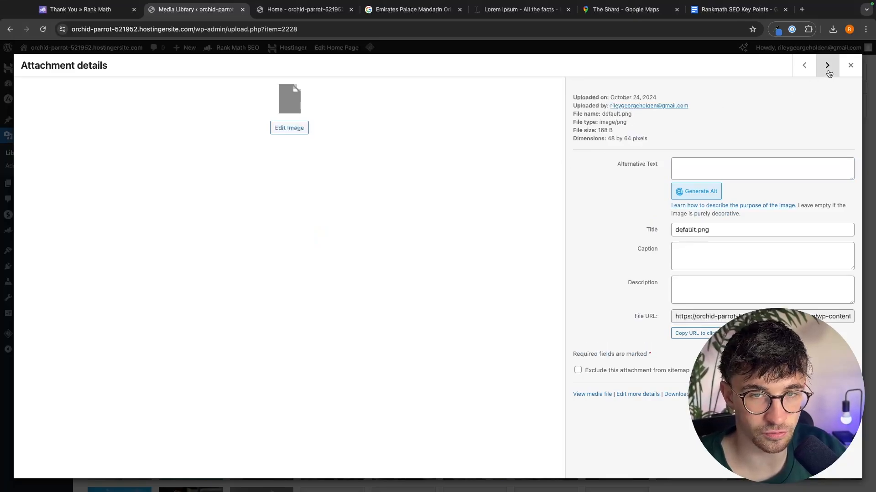
left_click(828, 71)
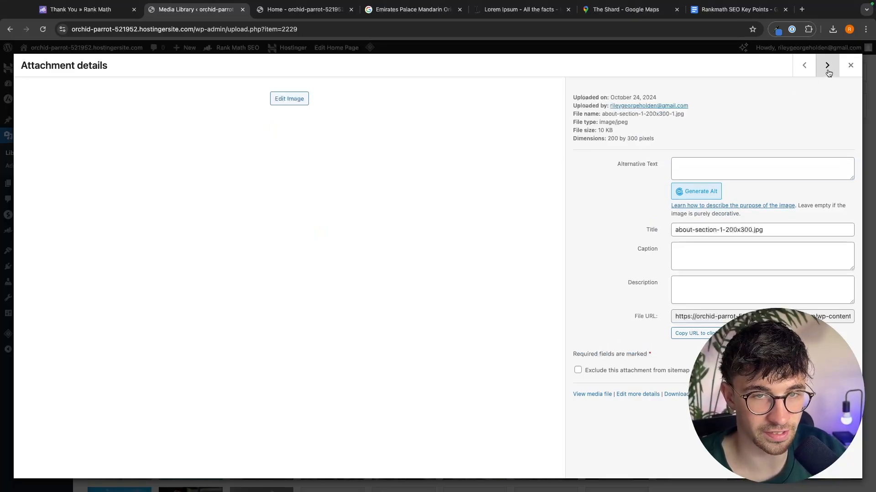
left_click(724, 167)
left_click(802, 64)
left_click(802, 64)
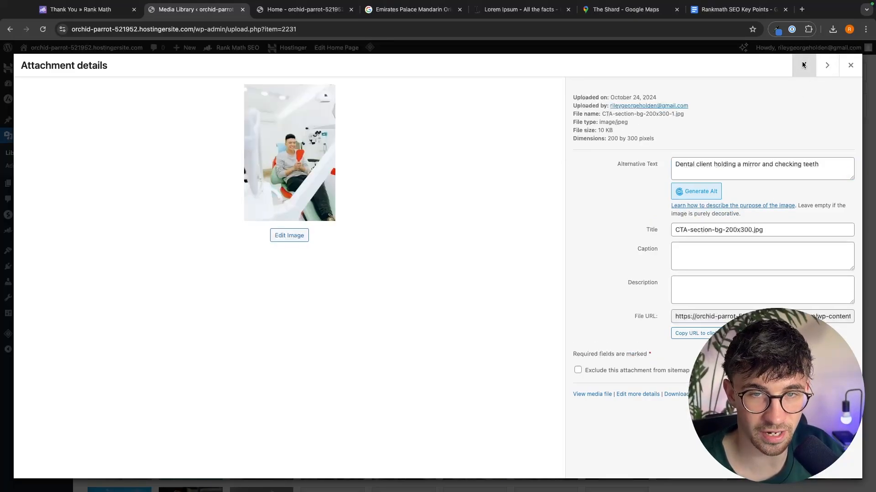
left_click(822, 157)
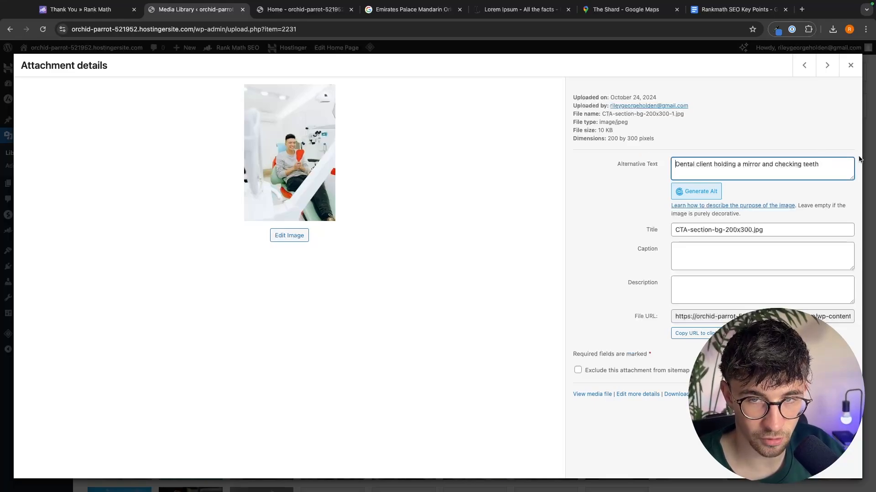
key("super+a")
key("super+c")
left_click(828, 73)
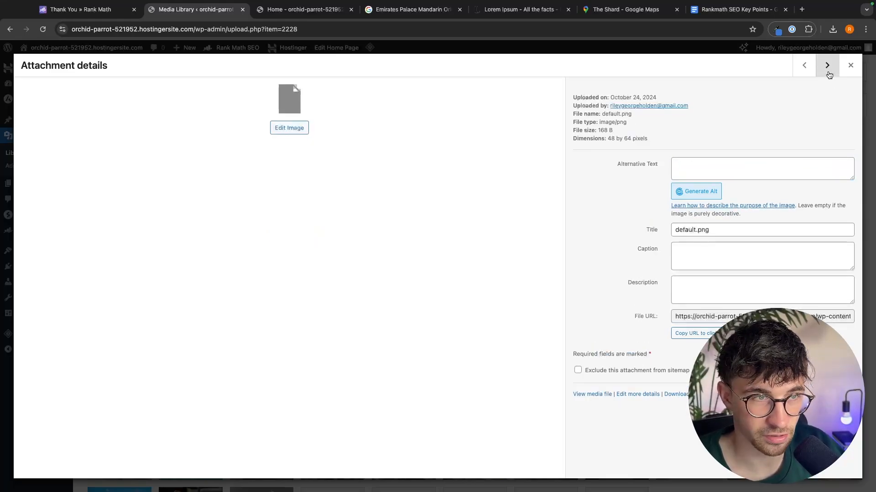
left_click(829, 74)
left_click(730, 171)
key("super+v")
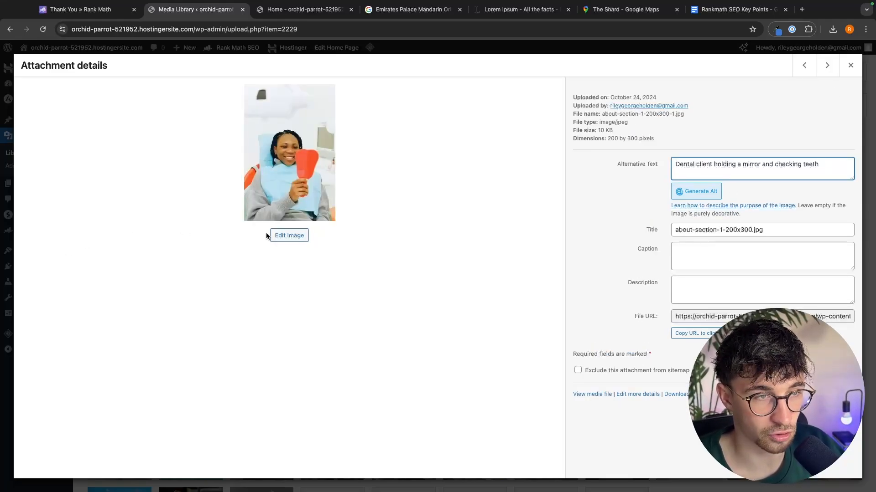
- Move on to the service-4-150x150 image and set its alternative text to 'Woman smiling'
left_click(826, 69)
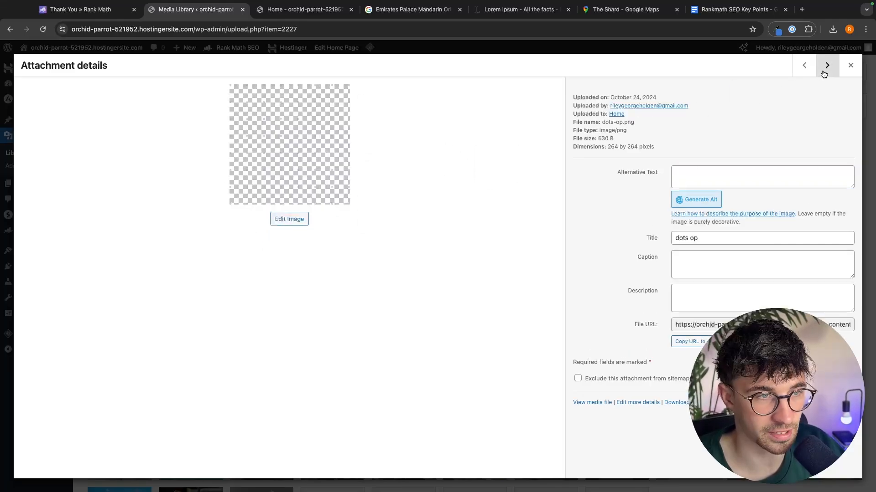
left_click(823, 74)
left_click(732, 165)
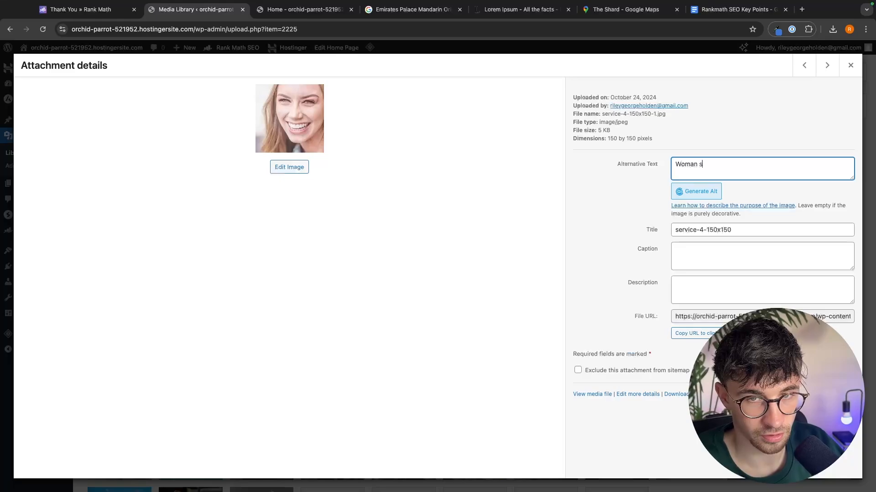
type("Woman smiling")
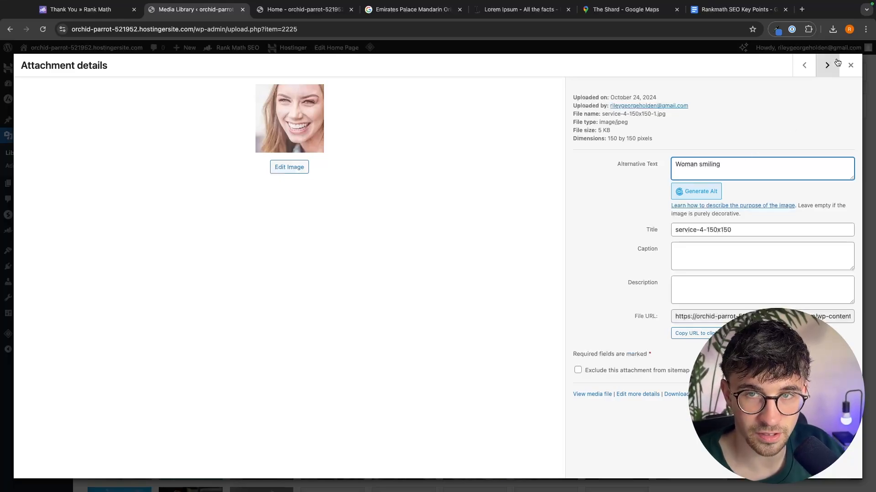
- Close the attachment details and open the Rank Math SEO Analyzer
left_click(827, 66)
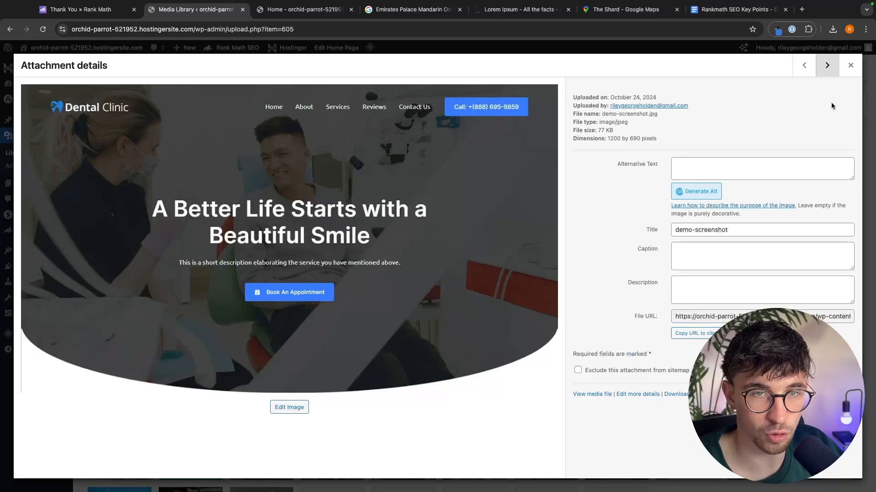
key("Escape")
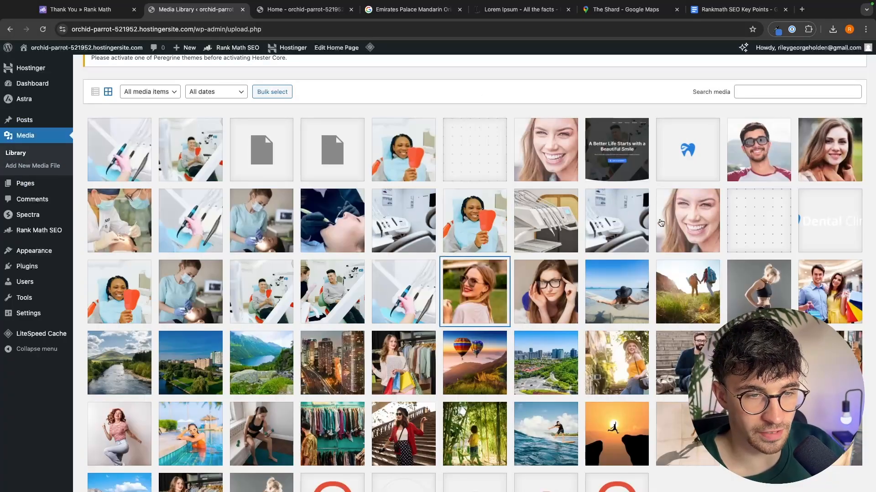
mouse_move(20, 237)
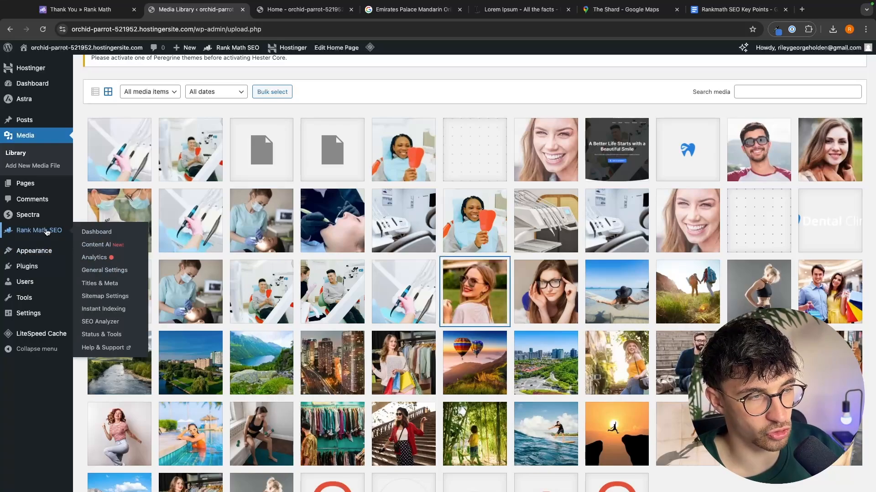
left_click(100, 322)
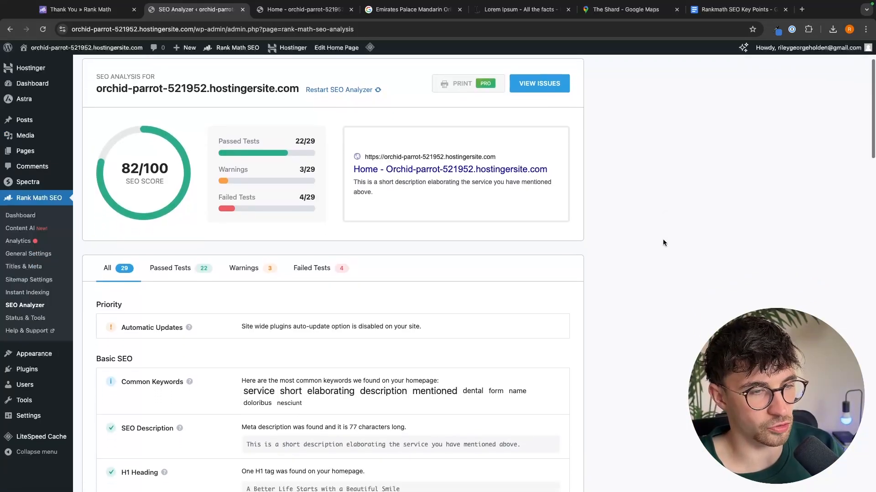
- Review the analyzer's Failed Tests and Passed Tests lists
scroll(346, 206, "down", 1)
left_click(320, 229)
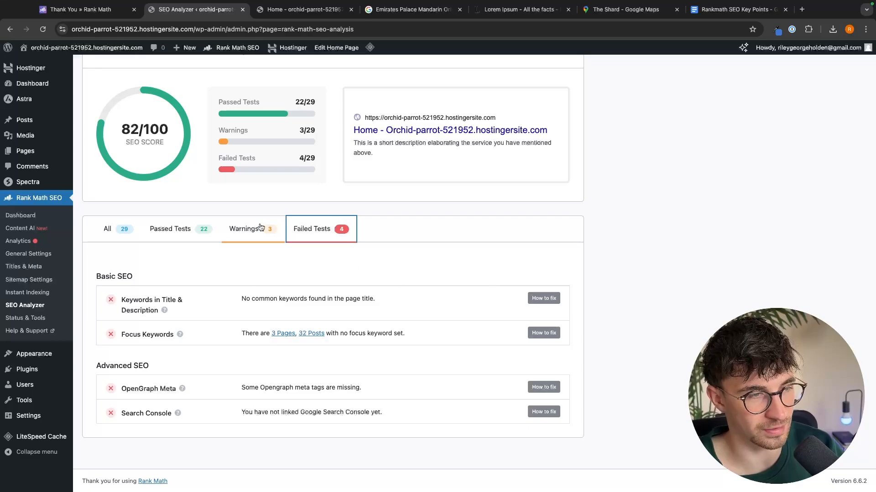
left_click(178, 229)
scroll(228, 333, "down", 1)
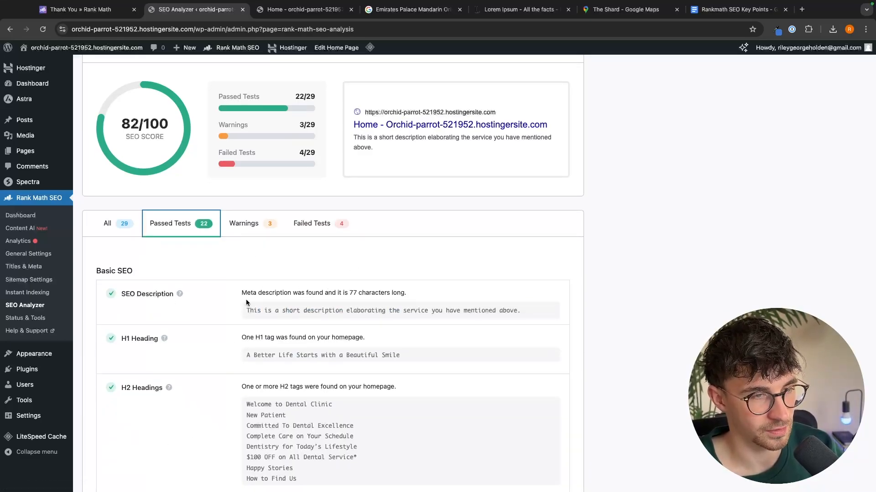
left_click(308, 222)
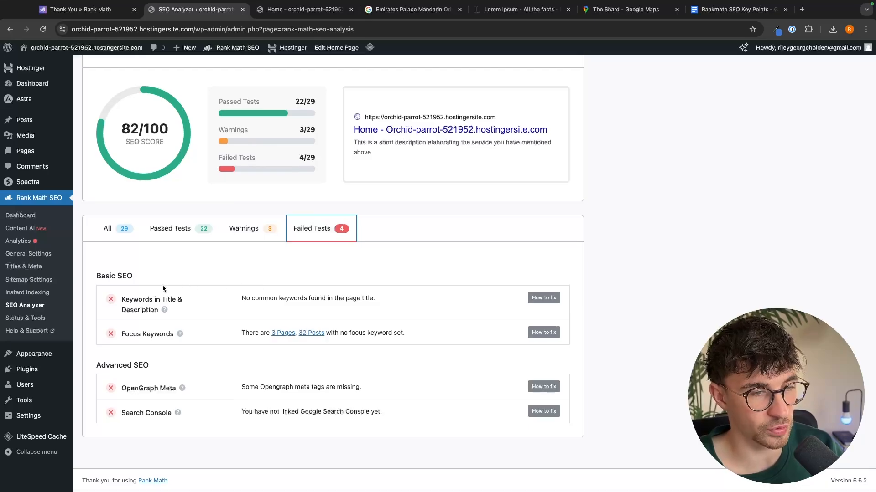
- Expand the How to fix tip for the failed Keywords in Title & Description test
left_click_drag(120, 297, 178, 309)
left_click(151, 308)
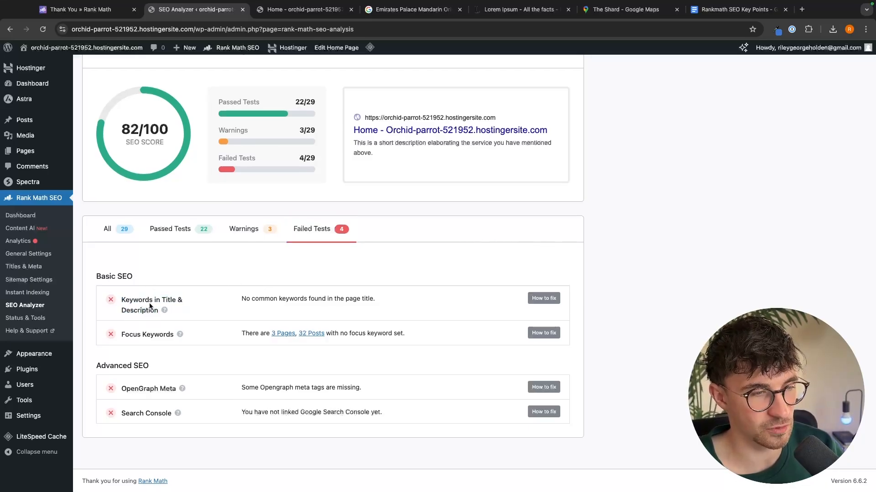
left_click_drag(236, 297, 395, 298)
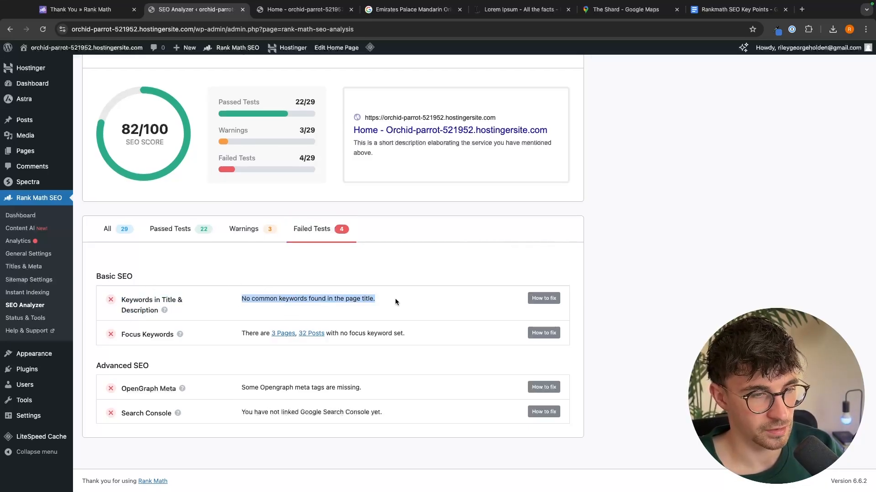
left_click(400, 299)
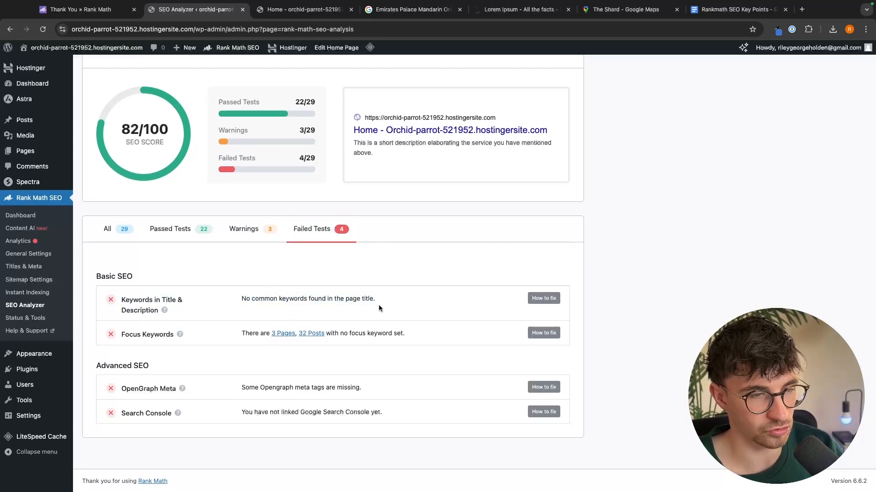
left_click(543, 303)
scroll(514, 303, "down", 1)
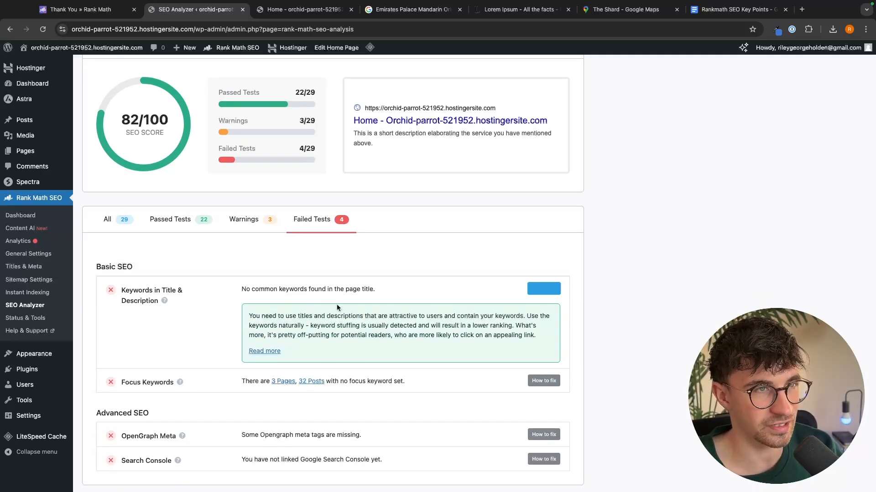
- Switch to the site's home page tab and open the Home page in the editor
left_click(309, 12)
scroll(342, 159, "up", 10)
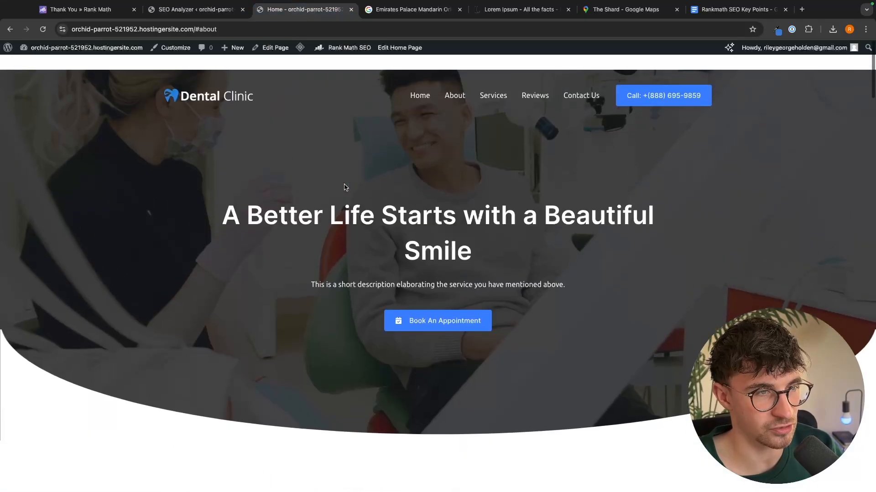
left_click_drag(221, 197, 206, 187)
left_click(308, 203)
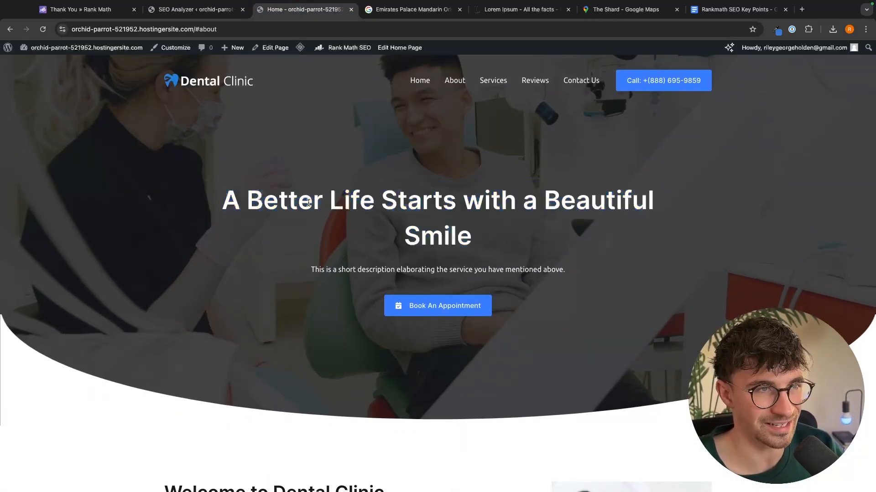
left_click(277, 48)
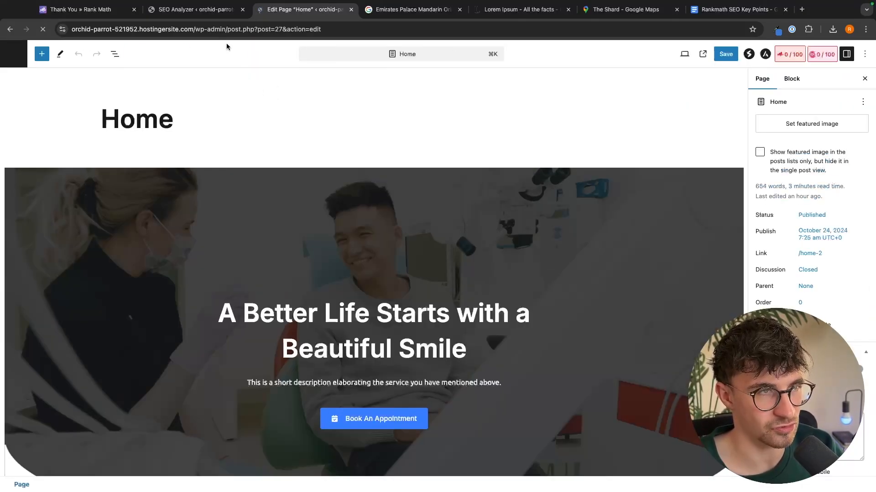
- Return to the SEO Analyzer tab and close the Emirates Palace, Lorem Ipsum and The Shard tabs
left_click(196, 9)
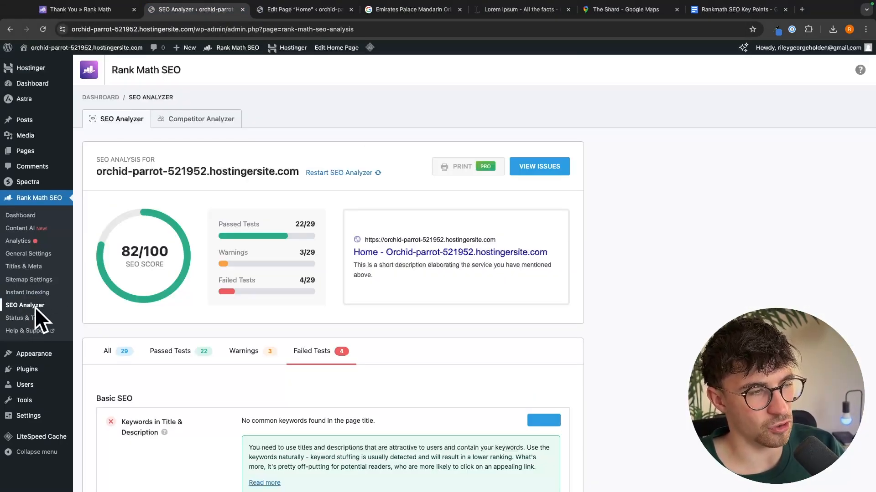
left_click(459, 9)
left_click(459, 9)
left_click(460, 9)
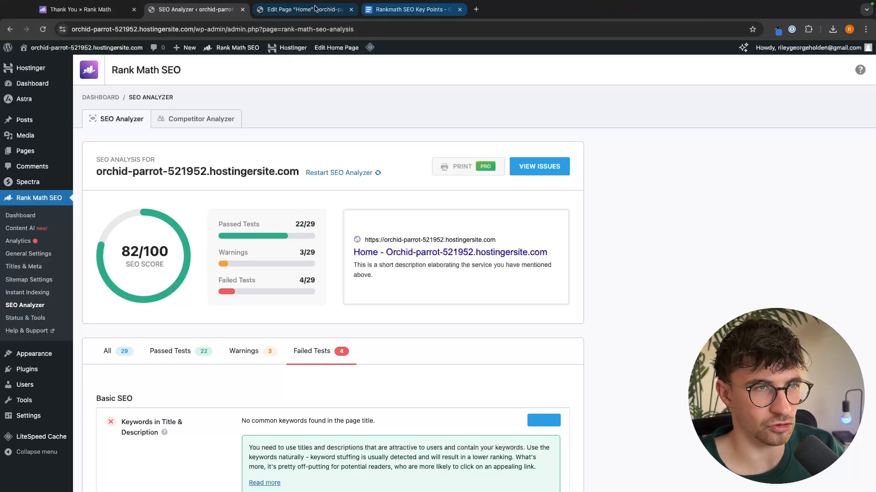
- Close the duplicate editor tab and open the site's Home page in the block editor
left_click(351, 9)
mouse_move(70, 54)
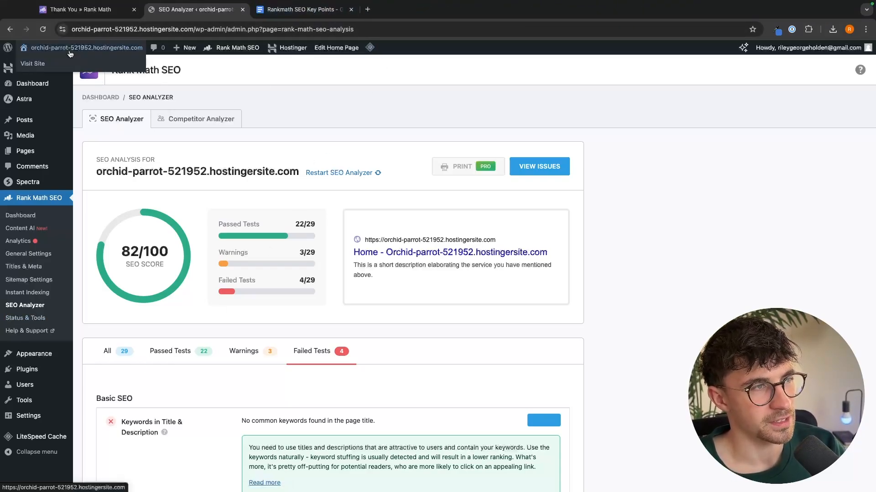
left_click(38, 65)
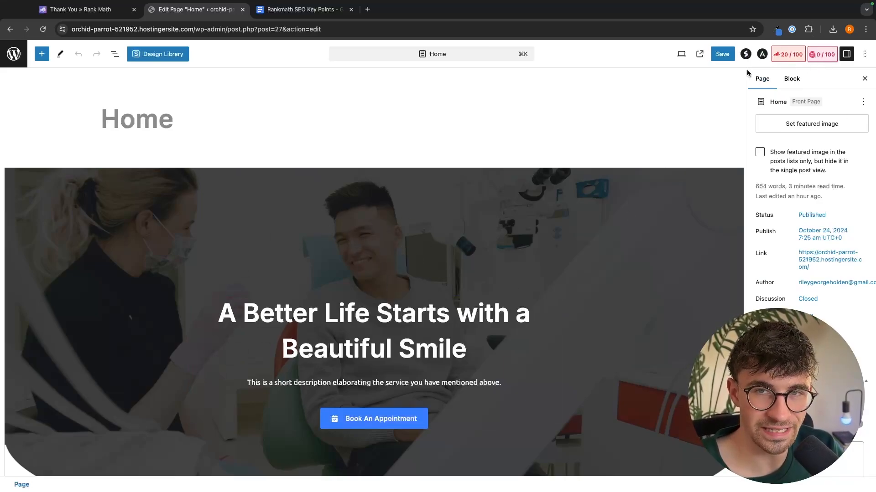
- Open the Rank Math sidebar and set the page's focus keyword to "dentist near me"
left_click(791, 54)
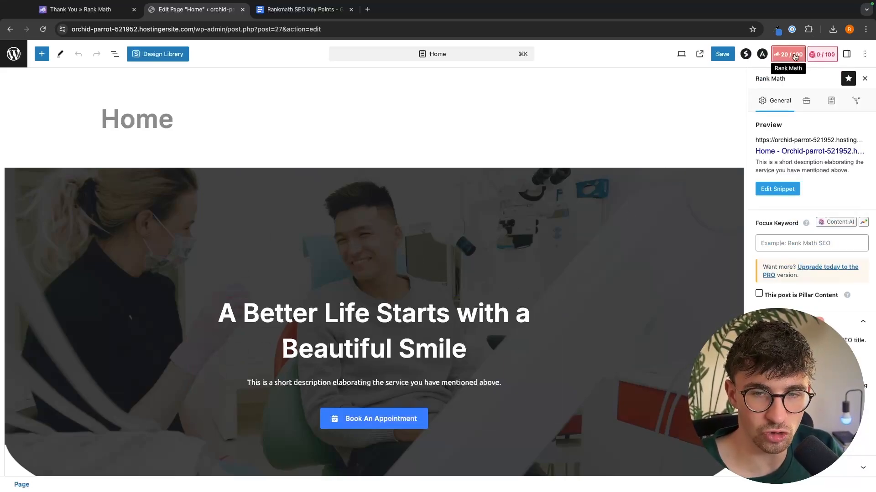
scroll(809, 199, "down", 3)
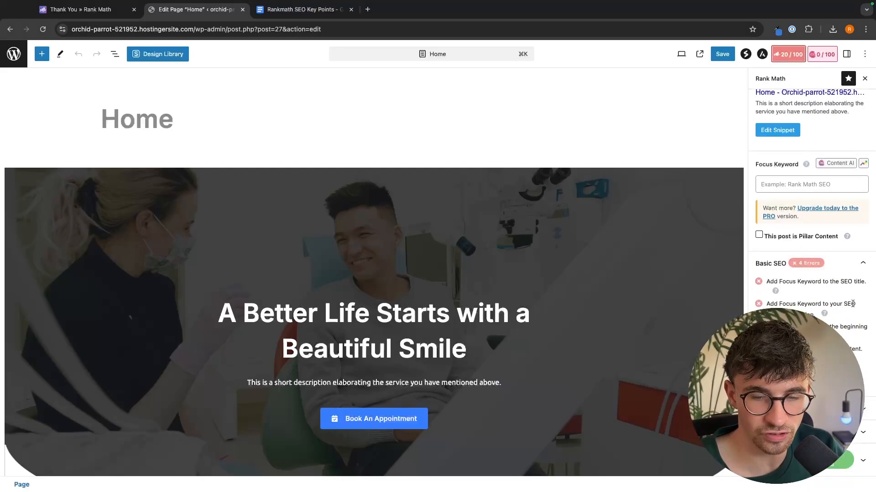
scroll(832, 288, "up", 1)
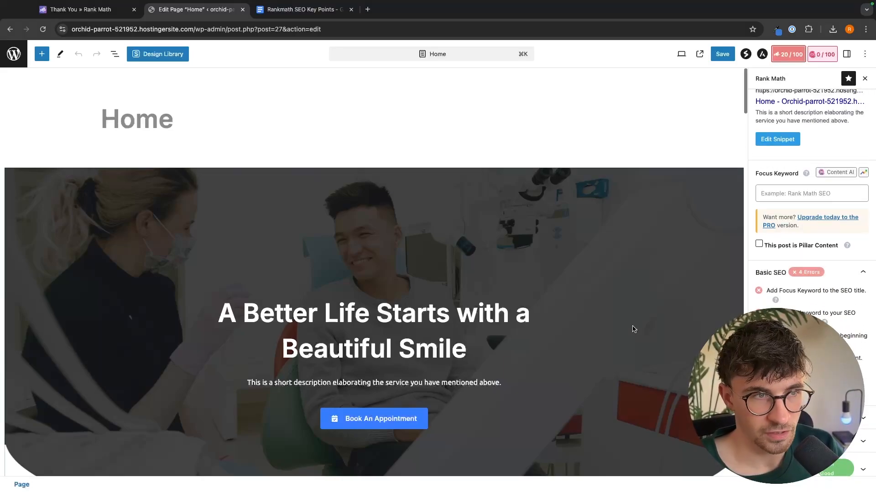
scroll(832, 289, "down", 1)
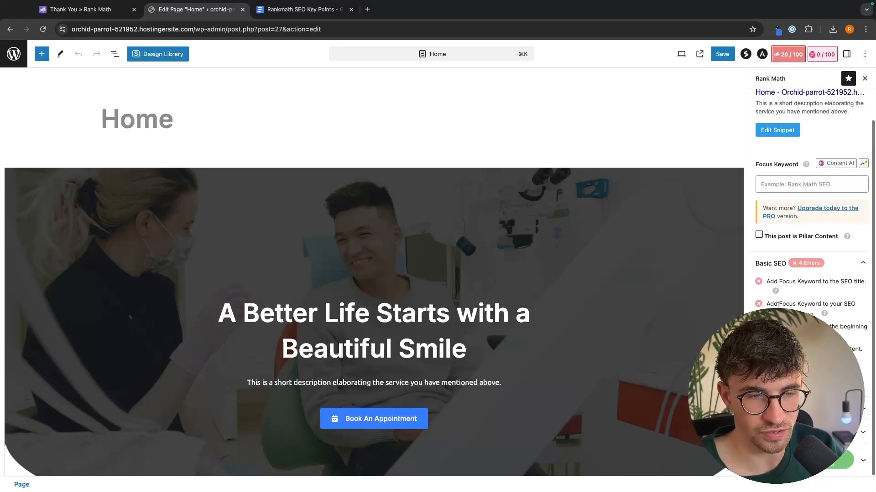
scroll(613, 297, "down", 2)
scroll(780, 195, "up", 1)
left_click(780, 194)
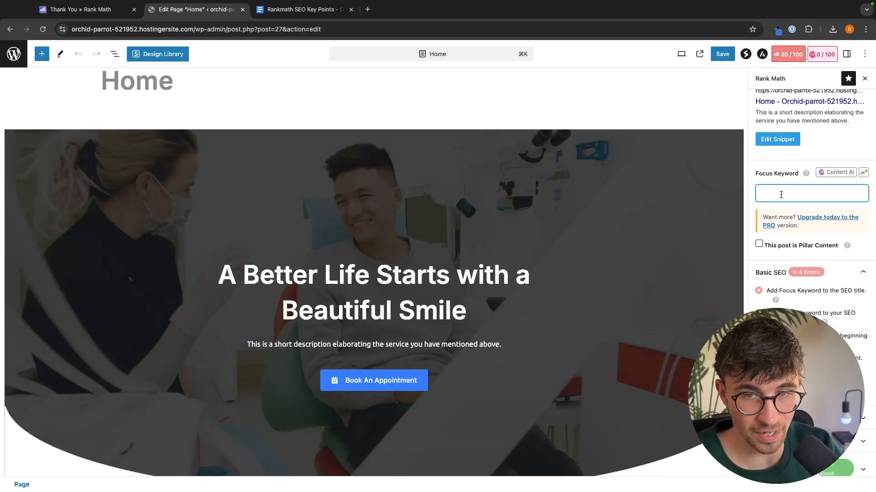
type("Denri")
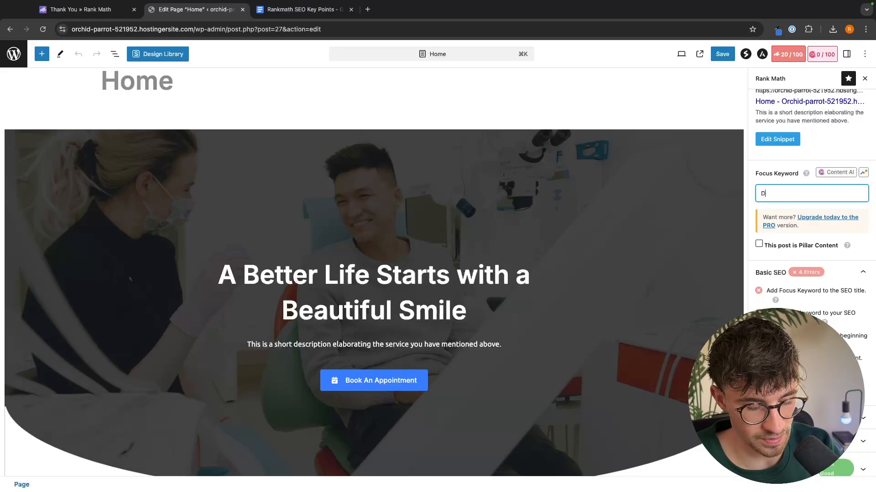
key("BackSpace")
key("BackSpace")
type("tist near me")
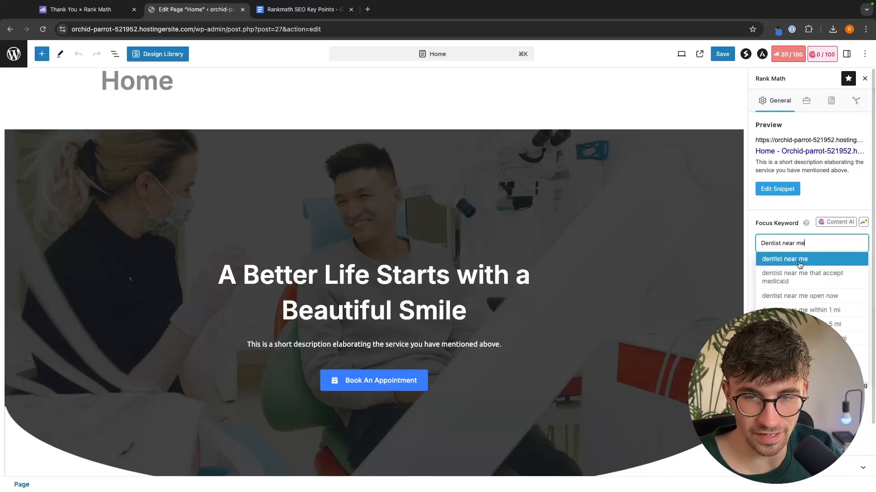
left_click(799, 260)
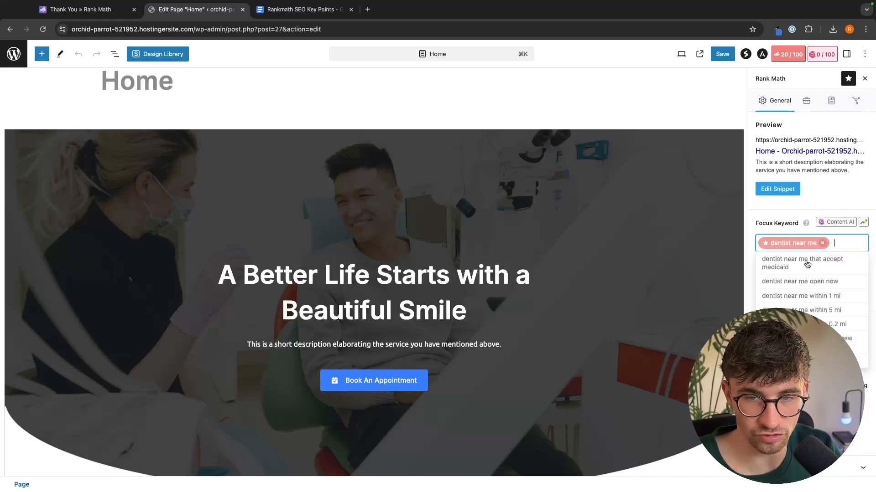
- Open the snippet editor and replace the SEO title with "Dentist Near Me"
left_click(782, 192)
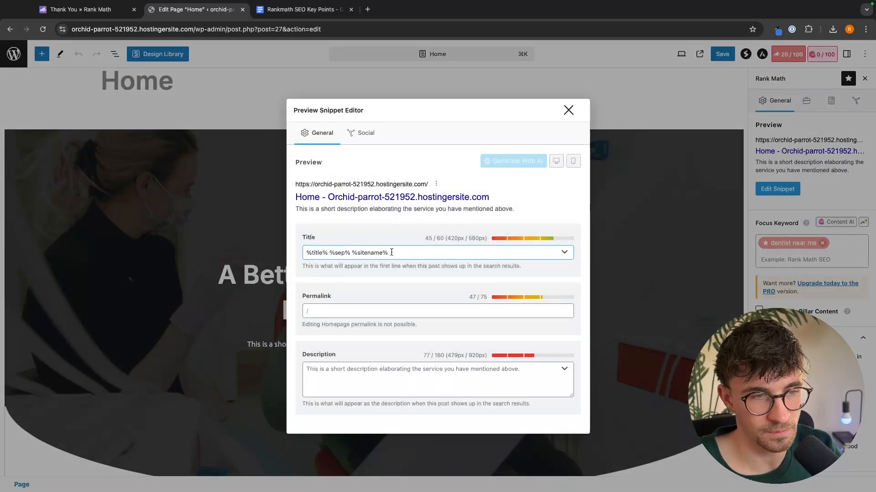
left_click_drag(392, 253, 548, 269)
triple_click(478, 257)
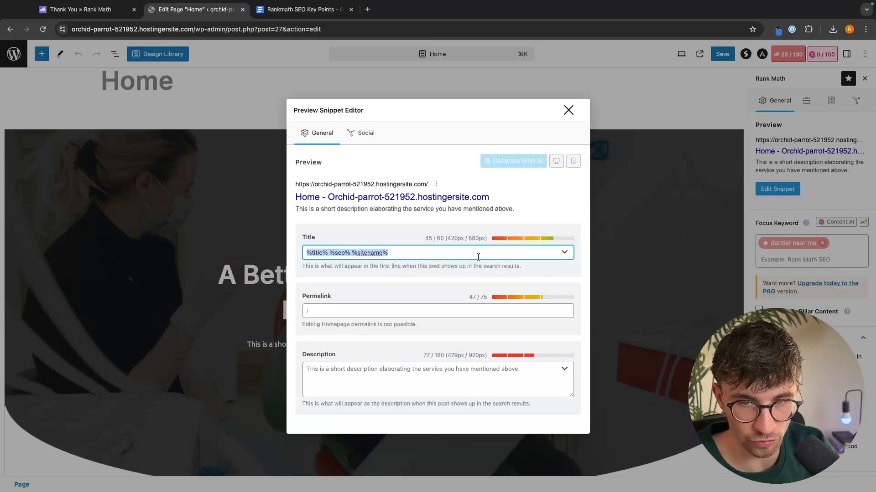
type("D")
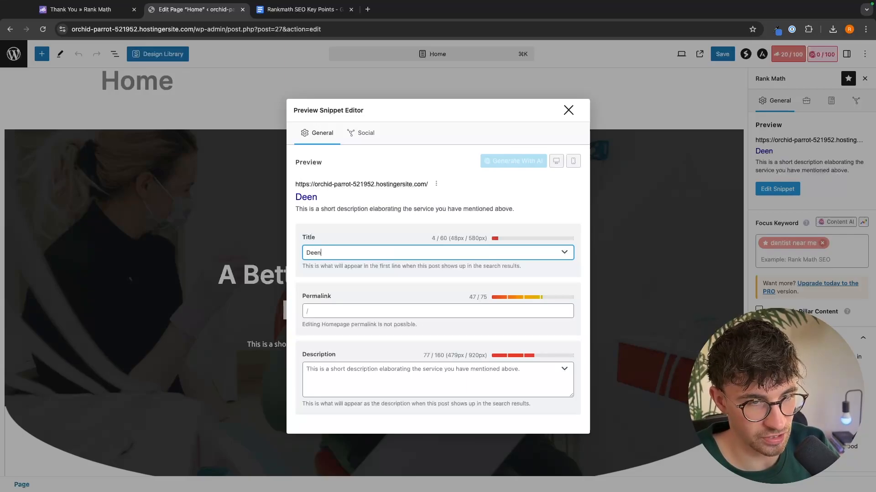
type("entist Near ")
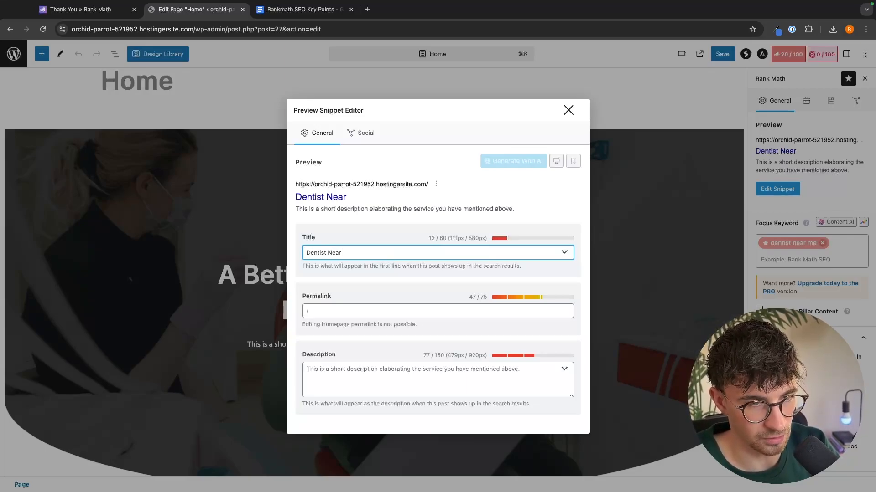
type("Me")
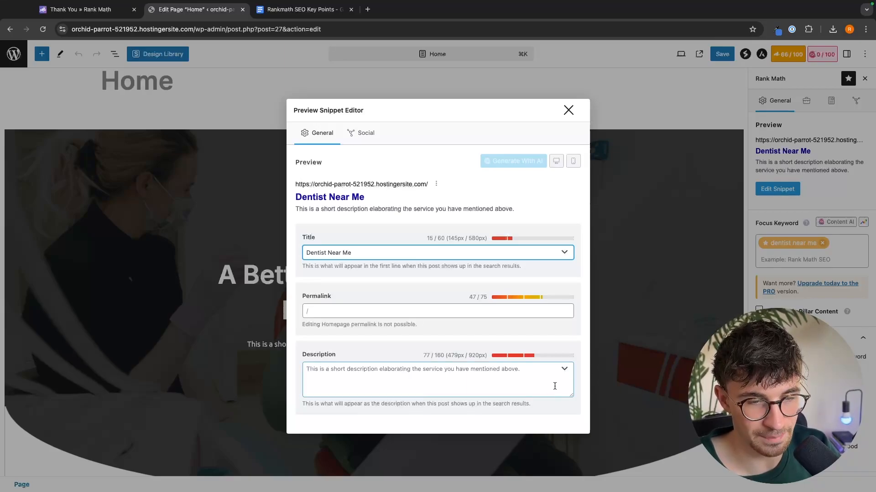
- Set the meta description to "digjerognmrjkgn dentist near me" and close the snippet editor
left_click(528, 378)
type("digjerognrnrjkgn")
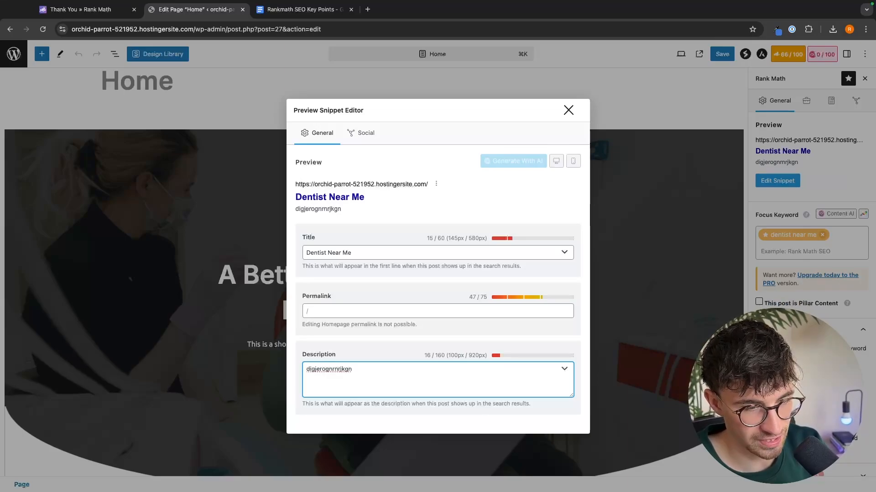
type(" dentist me")
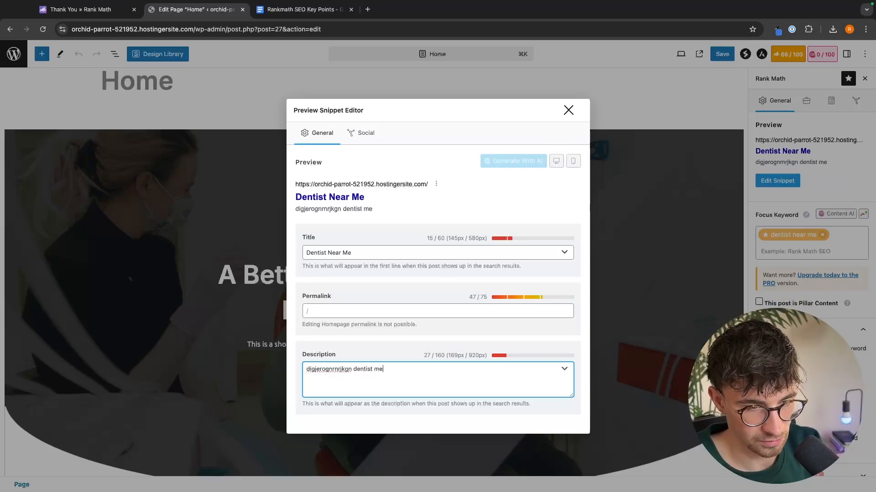
key("BackSpace")
key("BackSpace")
key("BackSpace")
type("near me")
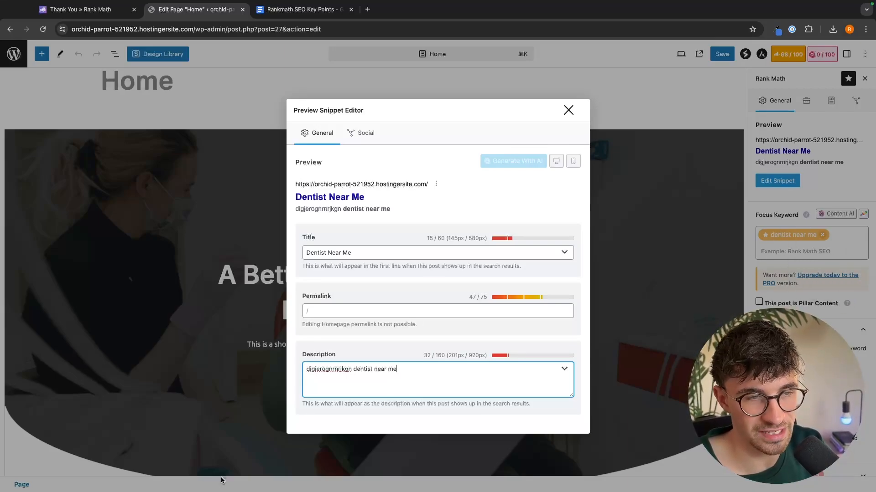
left_click(568, 110)
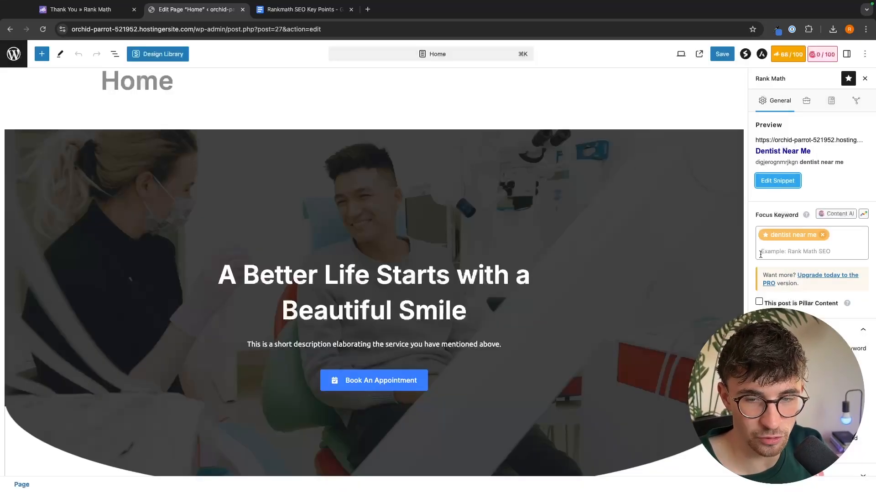
- Replace the hero heading text with "Dentist near me"
scroll(809, 293, "down", 1)
scroll(809, 293, "down", 1)
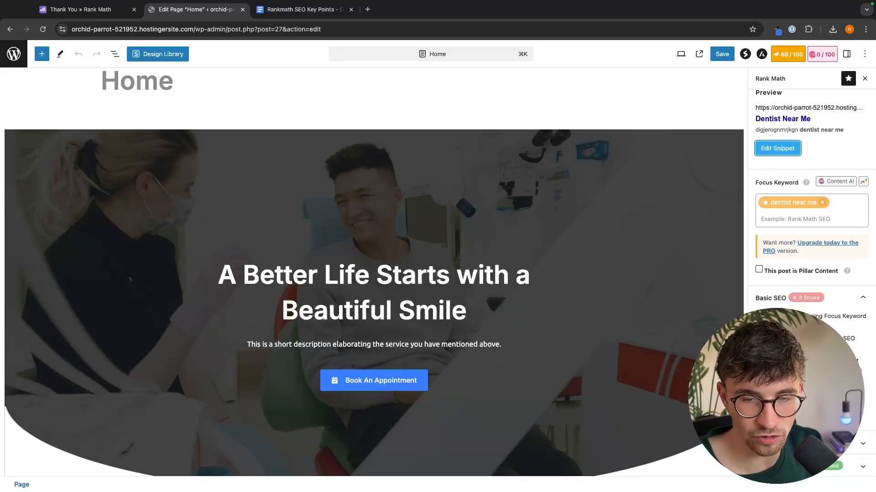
left_click(377, 277)
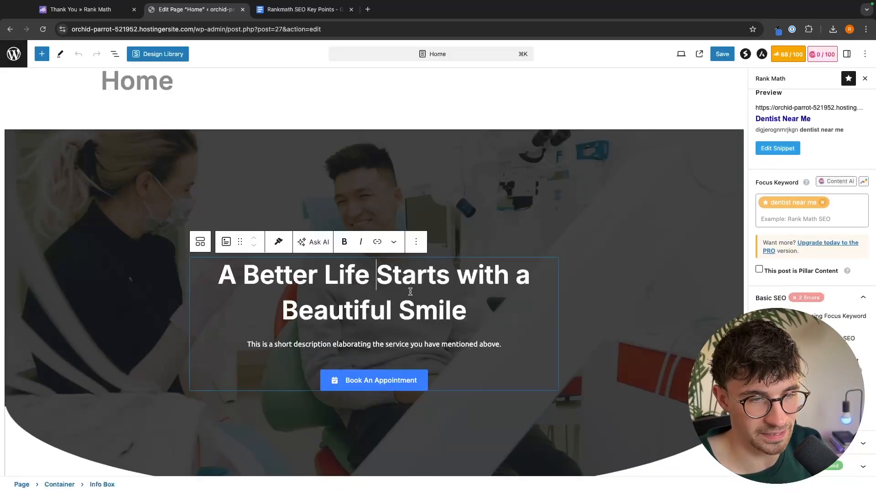
key("super+a")
type("Den")
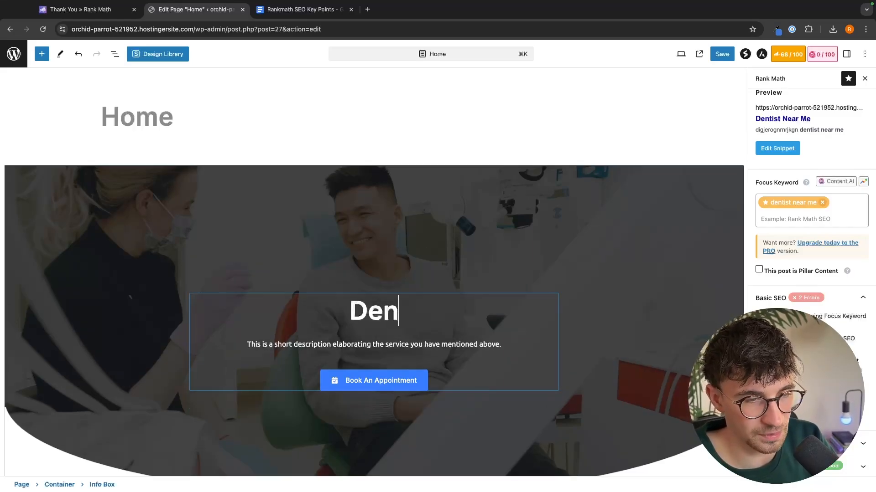
type("tist ")
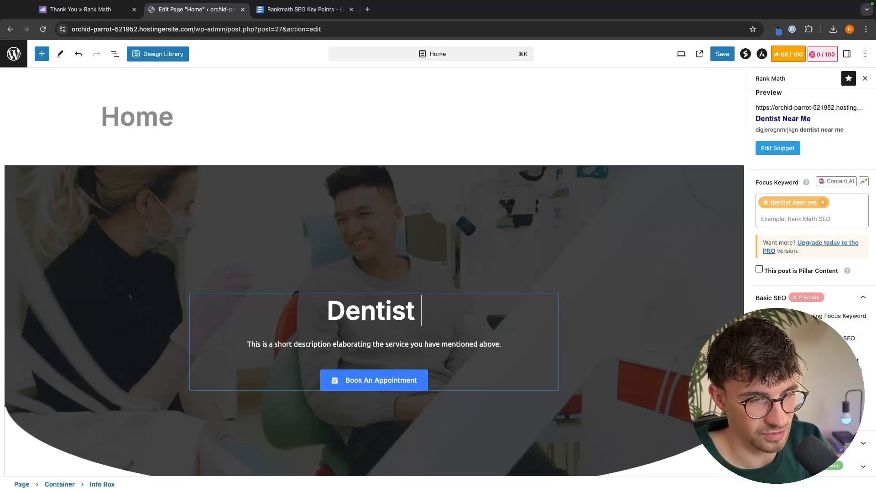
type("near me")
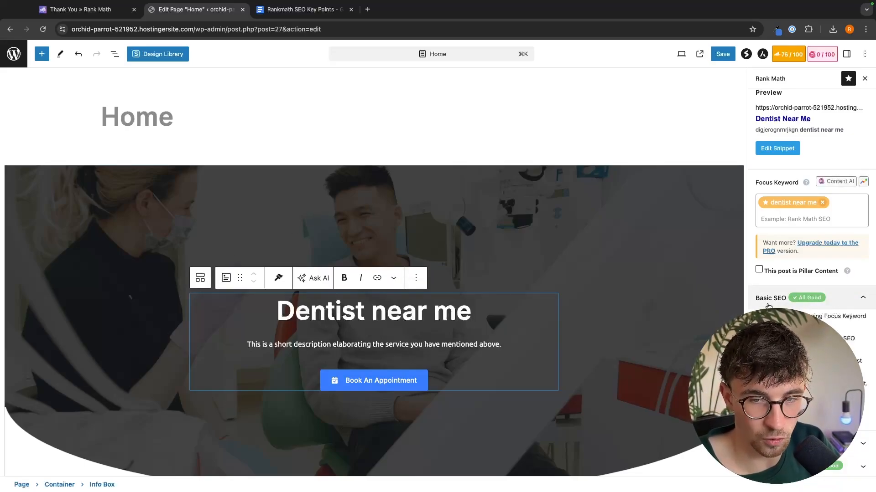
- Collapse the Basic SEO checks, close the Rank Math sidebar and save the Home page
left_click(786, 302)
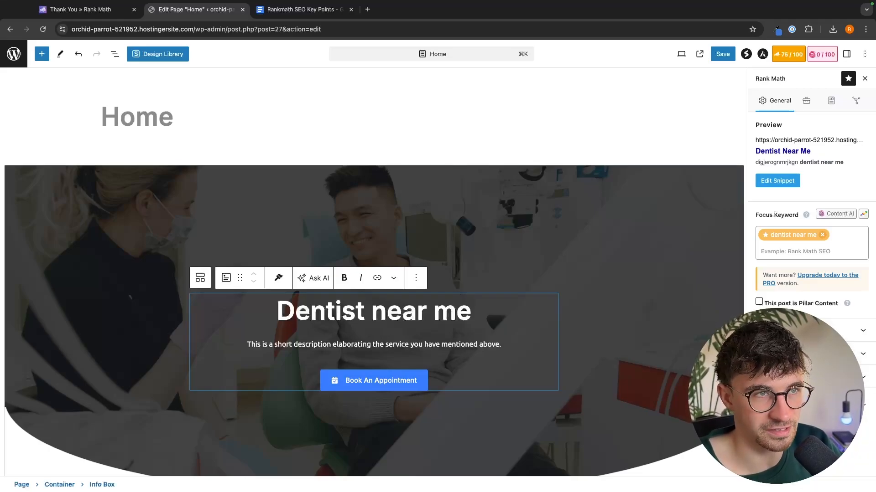
scroll(479, 172, "down", 1)
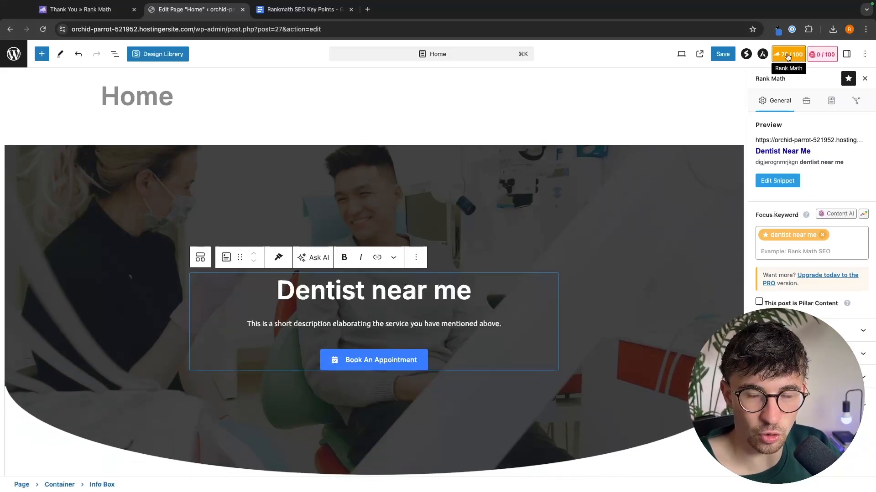
left_click(865, 79)
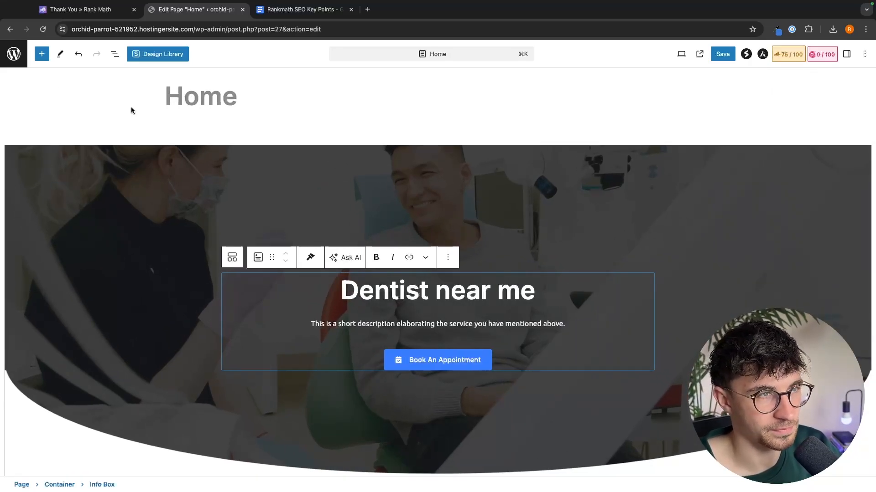
left_click(722, 58)
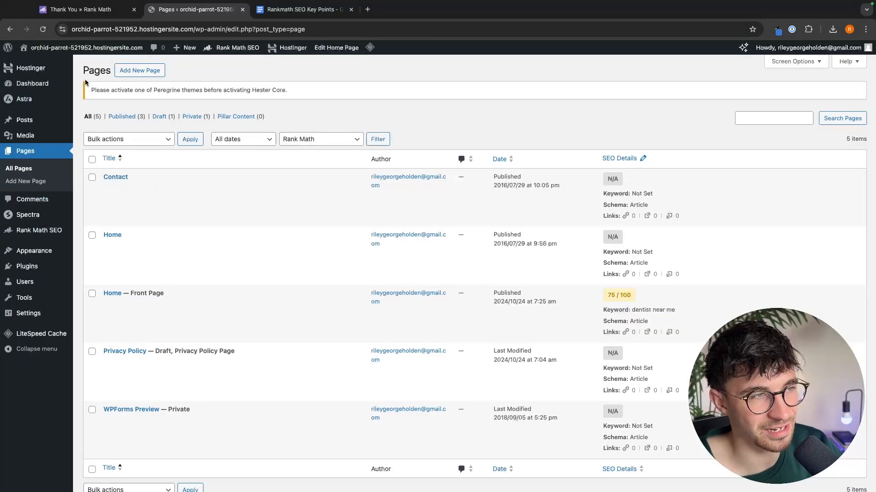
- Open the Rank Math SEO menu in the admin sidebar
mouse_move(53, 231)
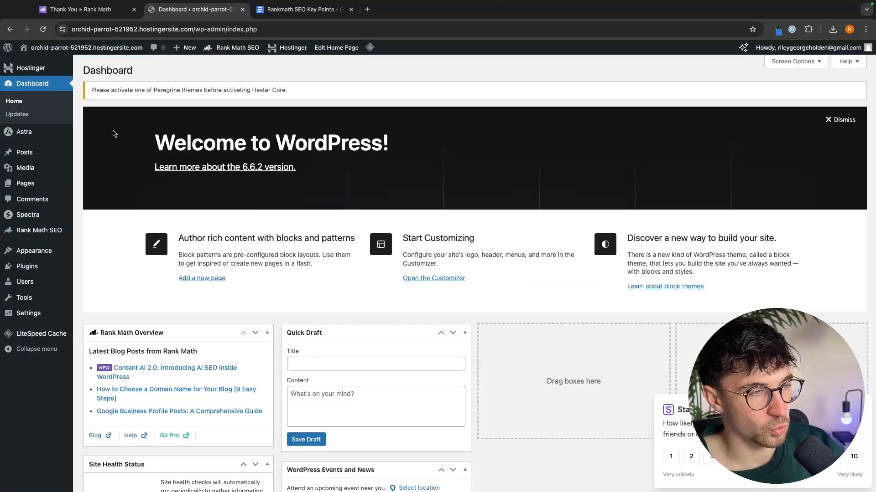
mouse_move(20, 228)
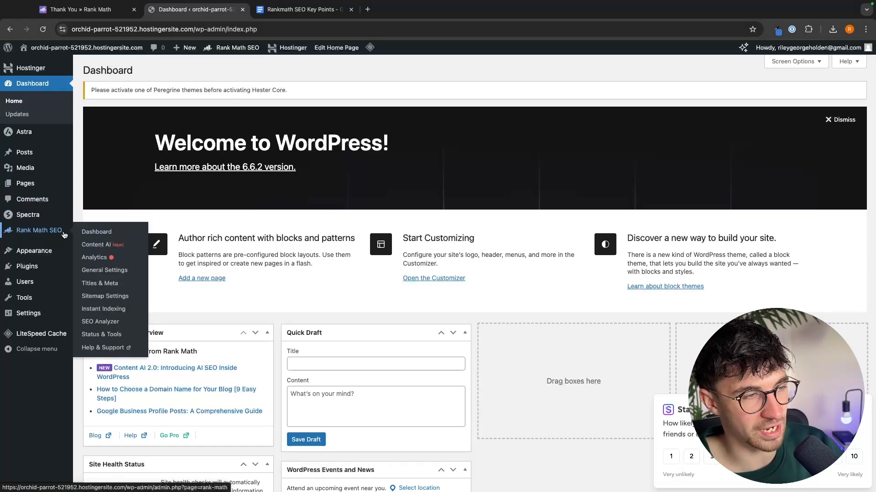